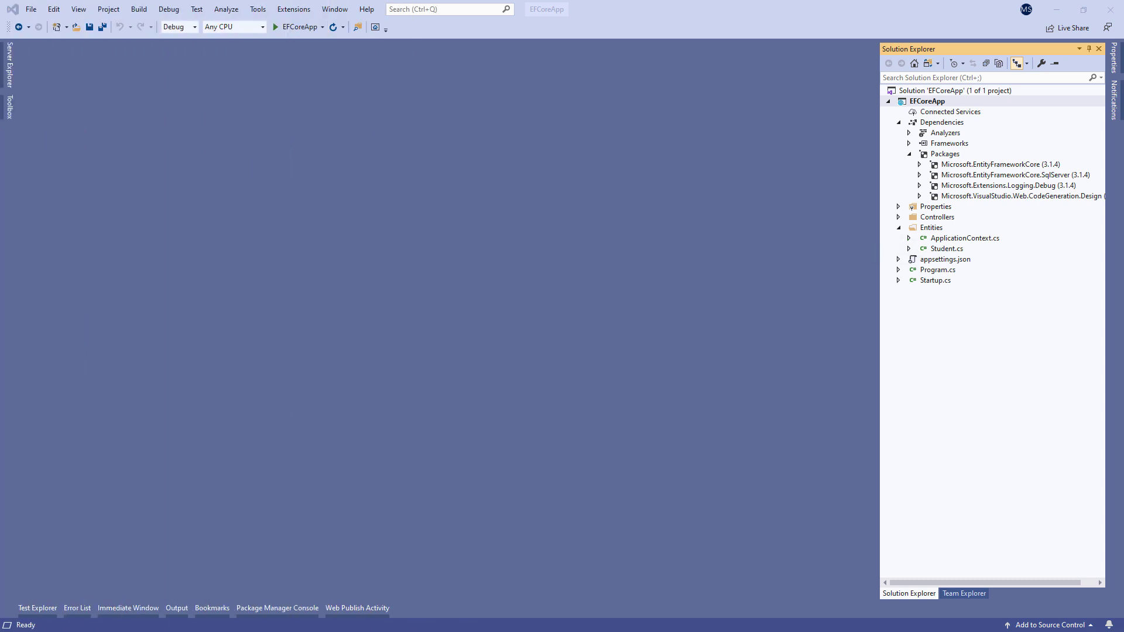
- Review ApplicationContext.cs, then Startup.cs with the SQL Server context registration in ConfigureServices
double_click(952, 239)
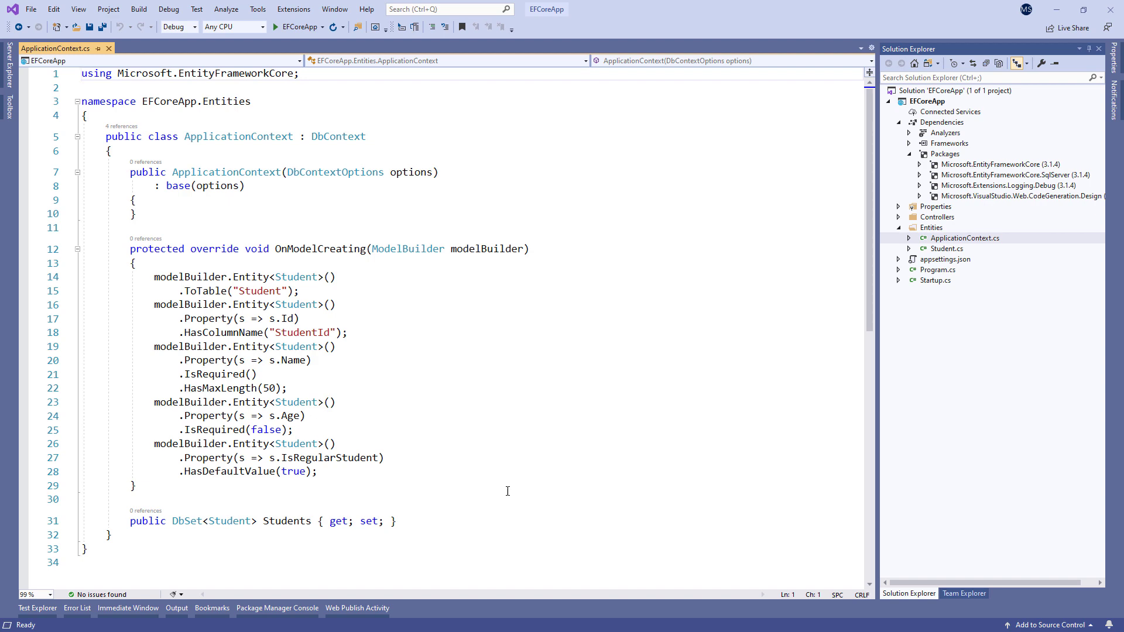
click(933, 281)
double_click(933, 281)
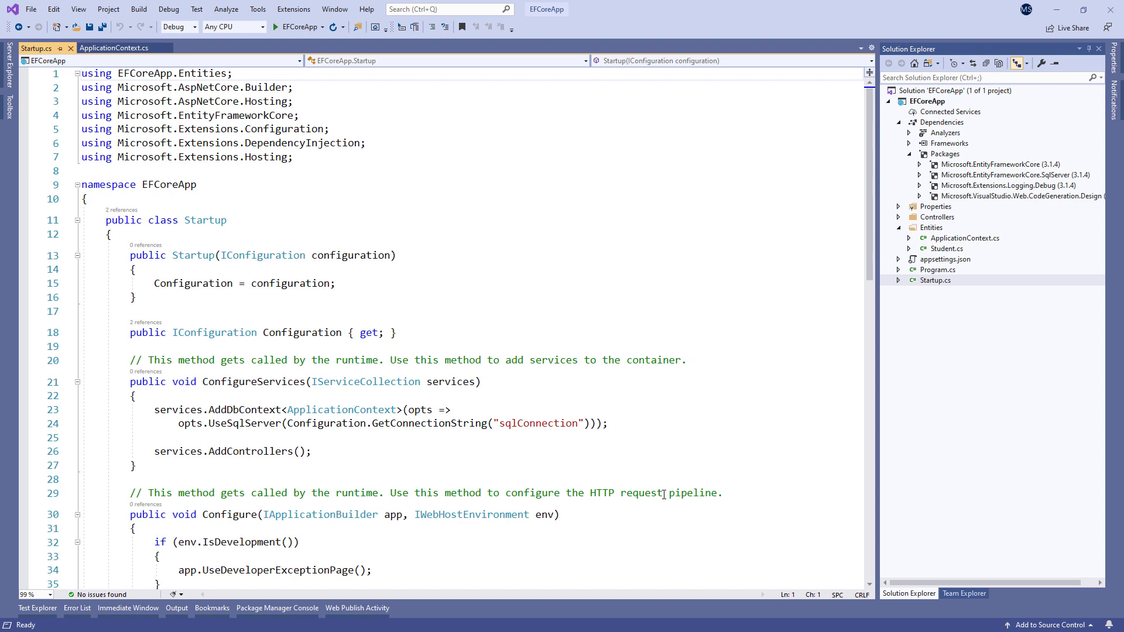
- Install Microsoft.EntityFrameworkCore.Tools 3.1.4 into EFCoreApp through NuGet, accepting the license
right_click(927, 101)
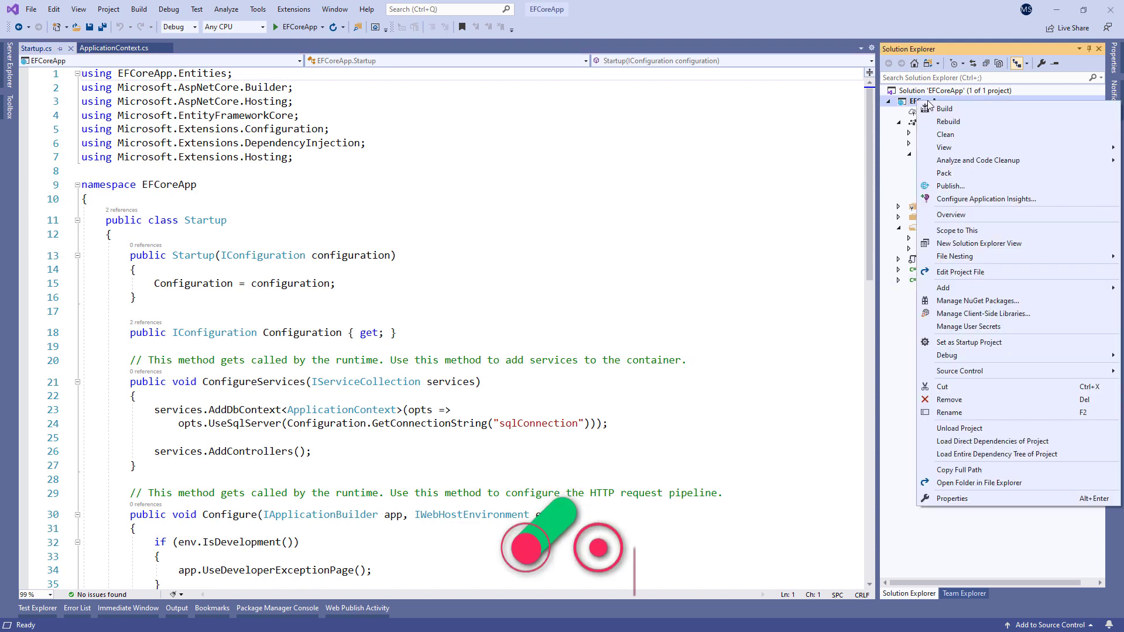
click(977, 301)
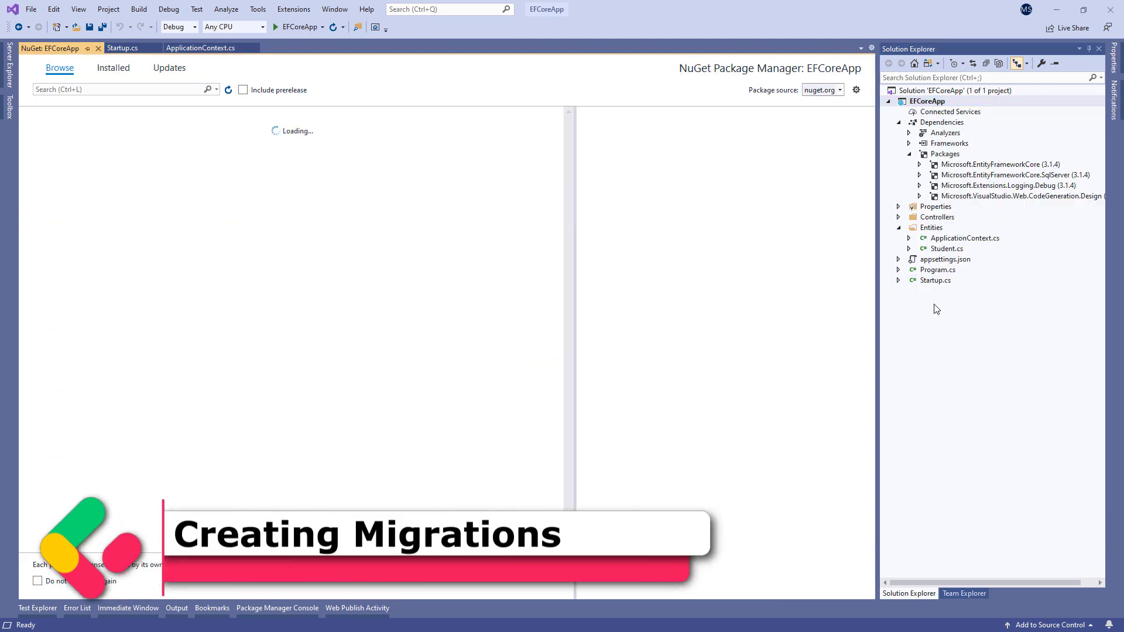
text(Microsoft.EntityFrameworkCore.Tools)
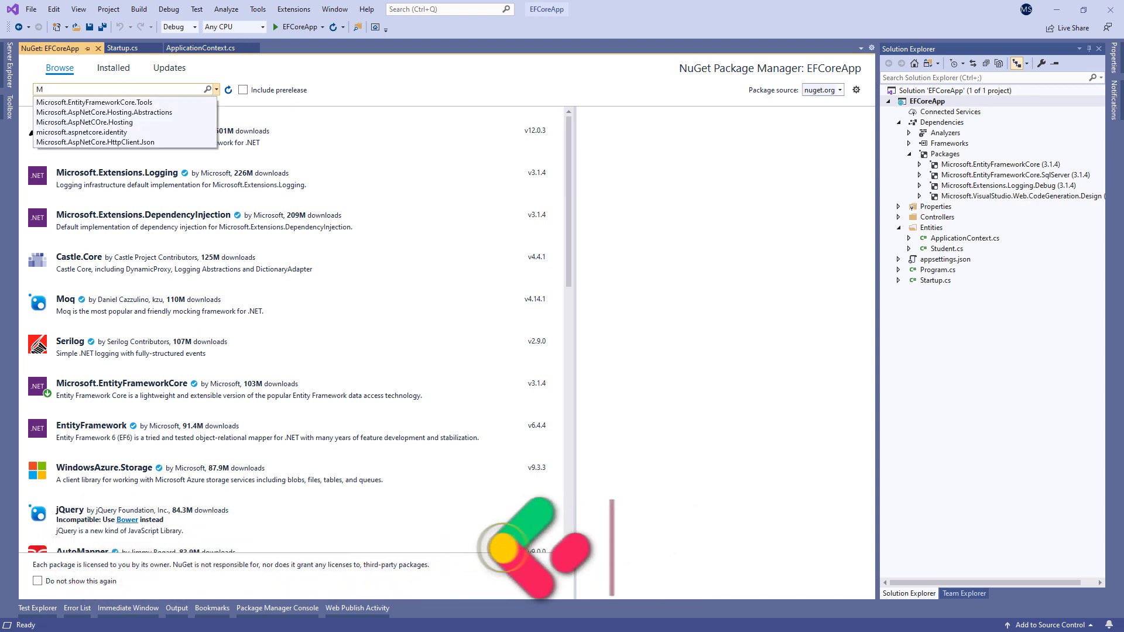
key(Return)
click(369, 134)
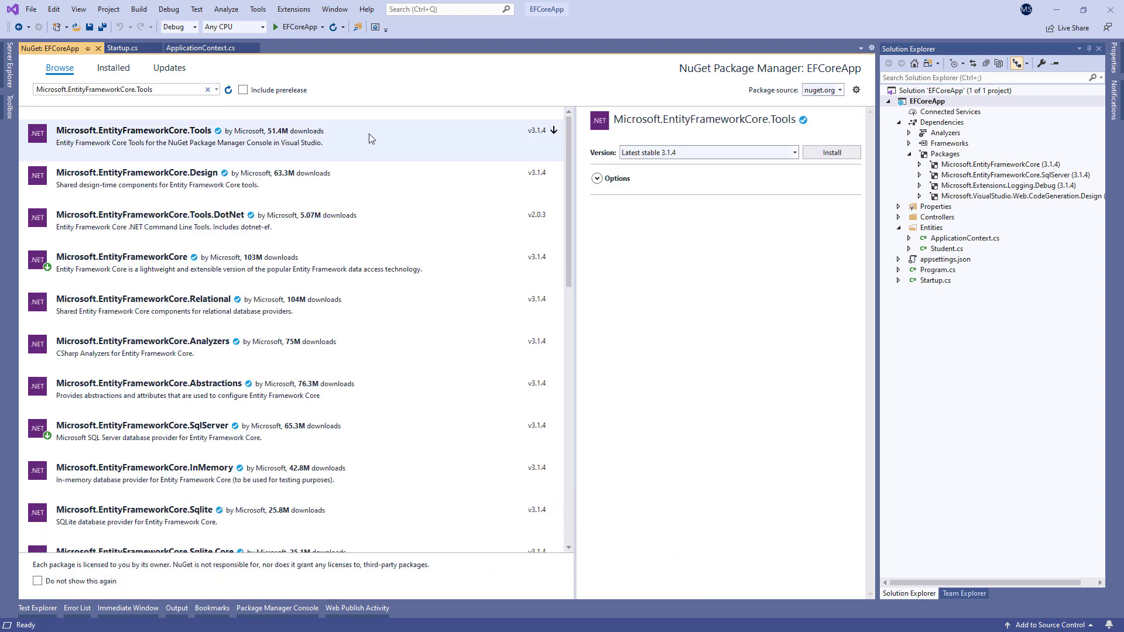
click(556, 135)
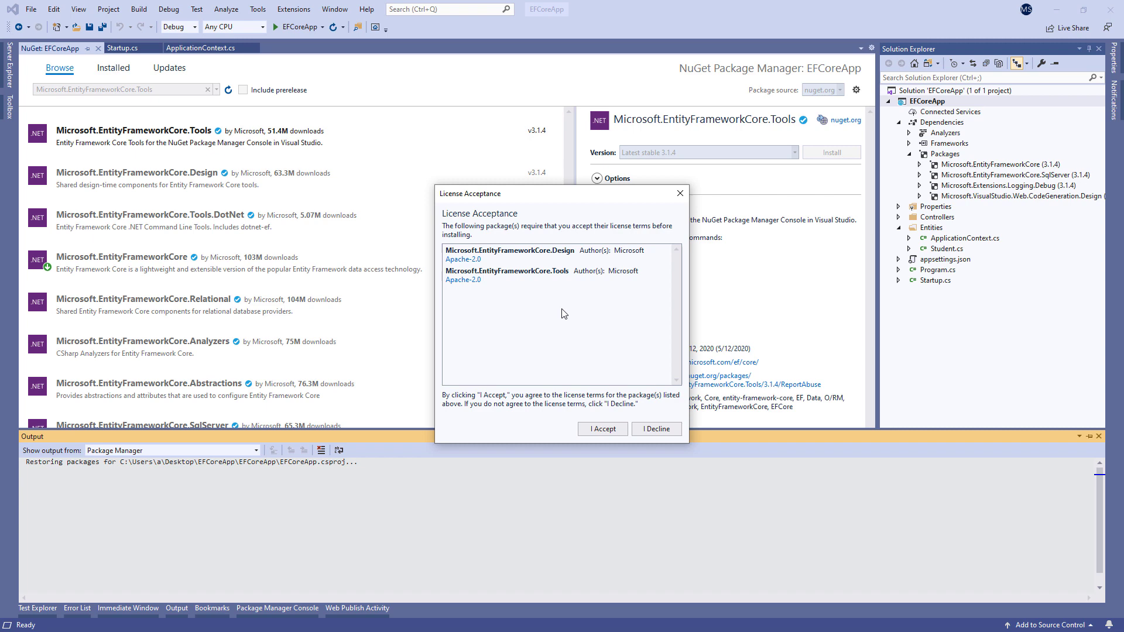
key(Return)
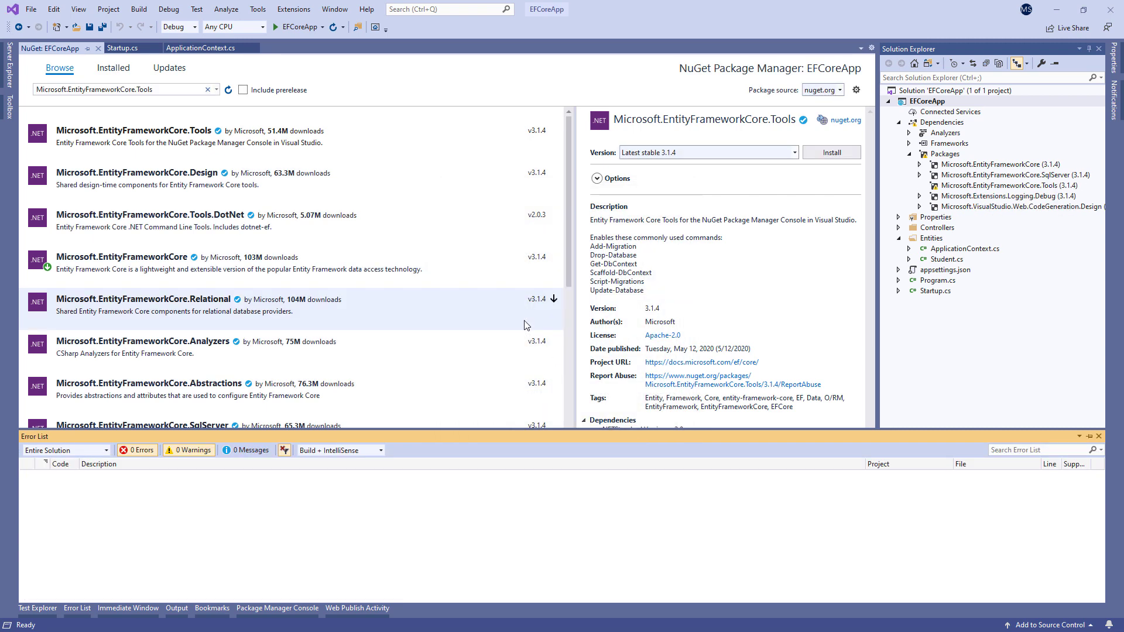
- Run Add-Migration InitialMigration in the Package Manager Console to generate the Student table migration
click(98, 49)
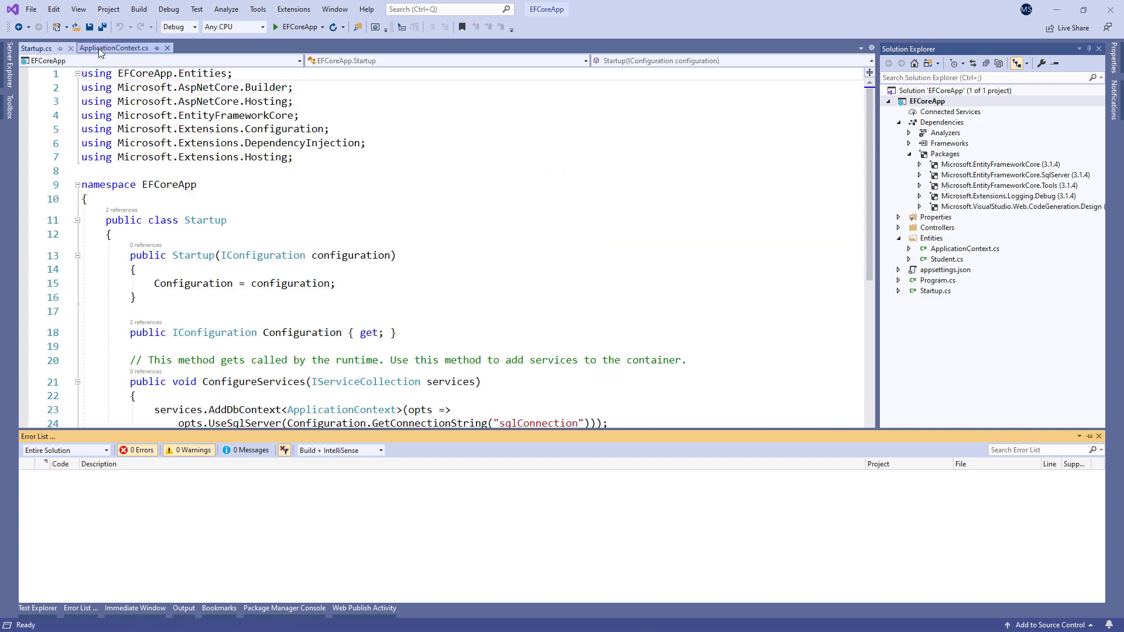
click(597, 312)
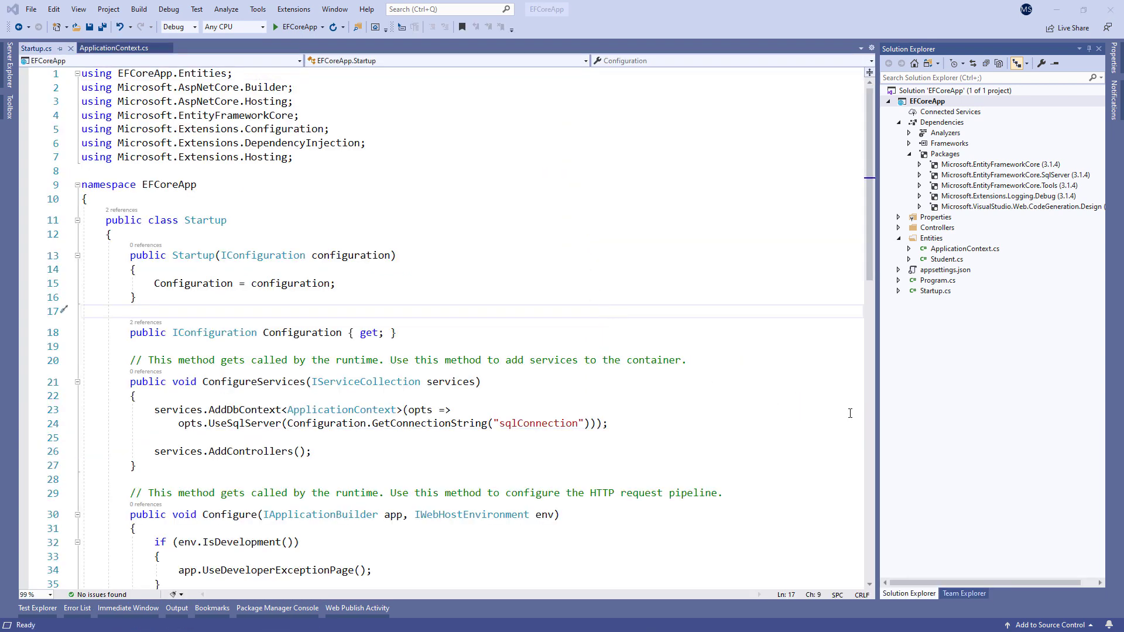
click(276, 608)
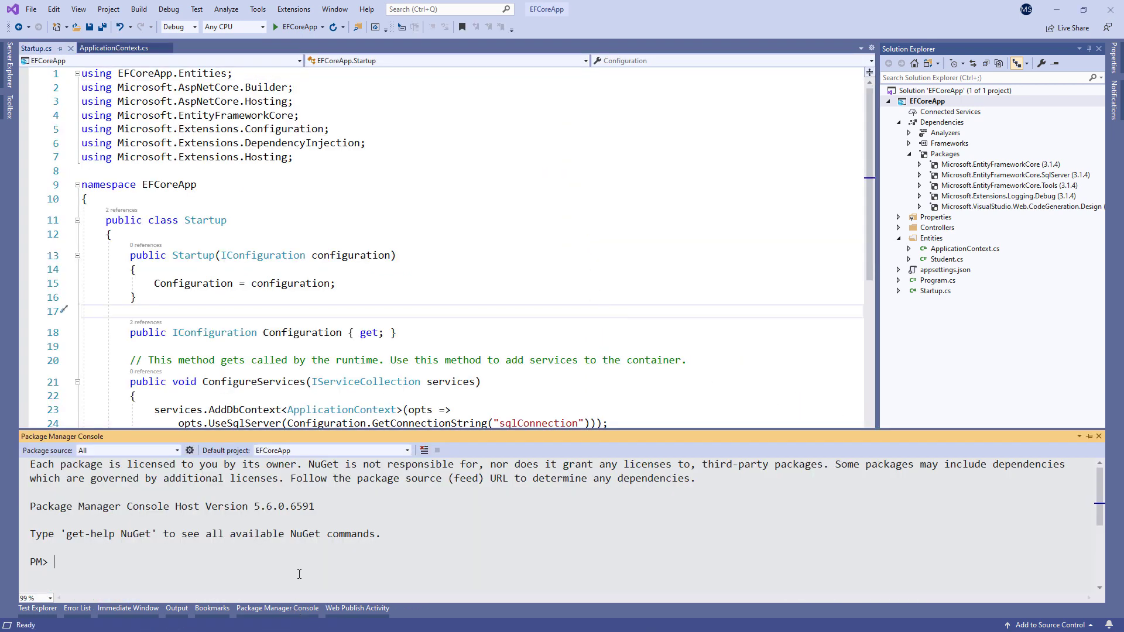
text(Add-Migration)
text( InitialMigr)
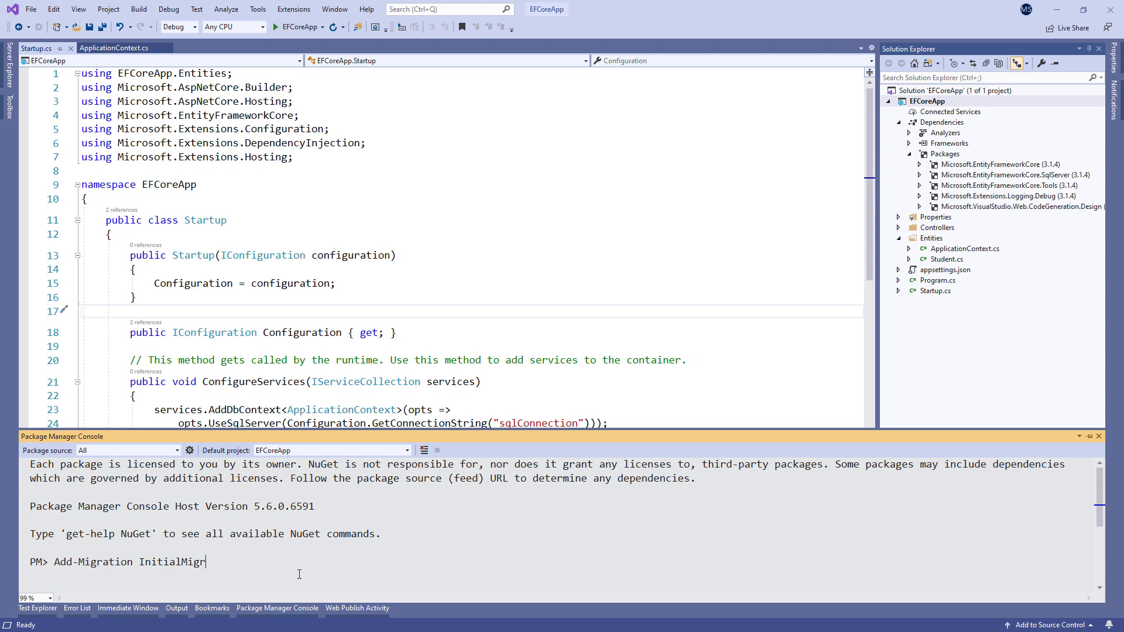
text(ation)
key(Return)
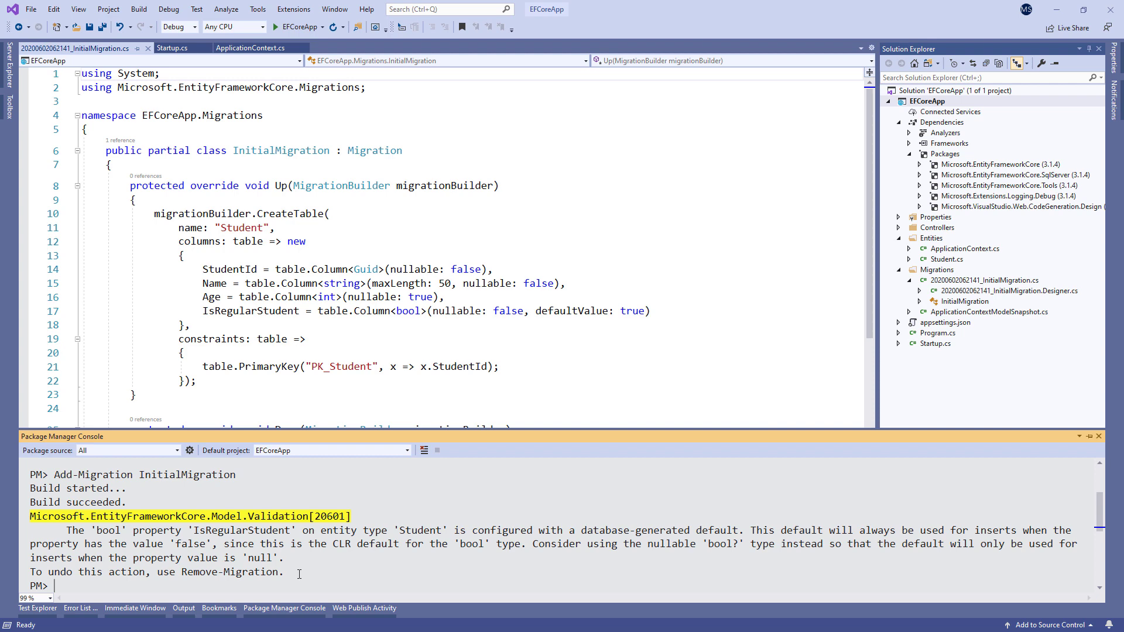
- Hide the console so the full InitialMigration code with its Down method is visible
click(572, 323)
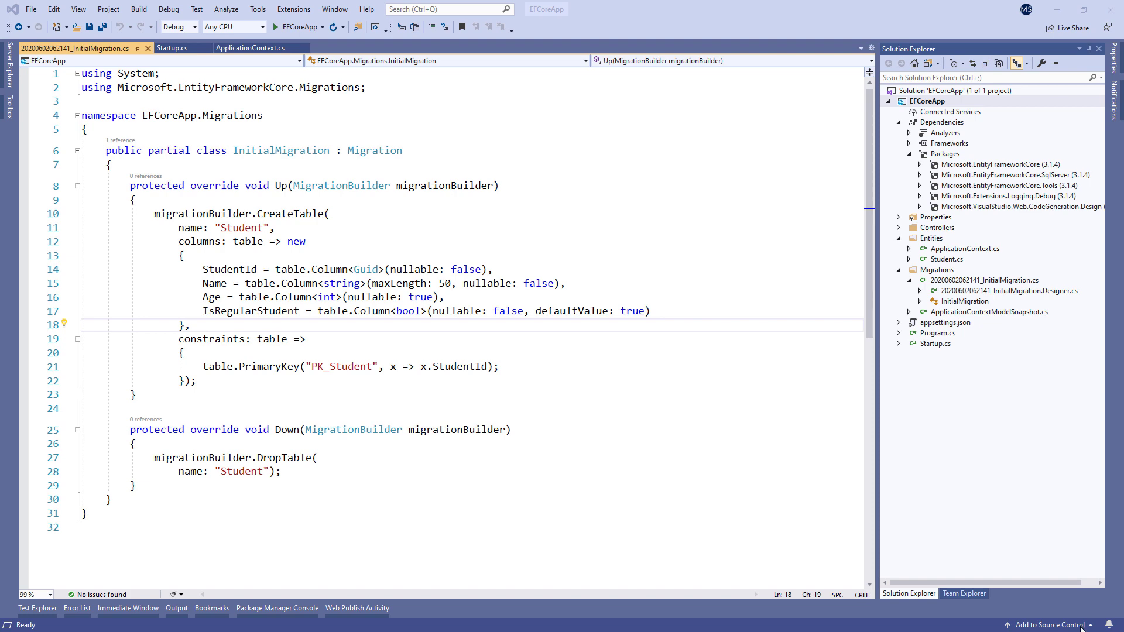
- Run Update-Database to apply InitialMigration, then bring up Server Explorer
click(277, 608)
text(Upd)
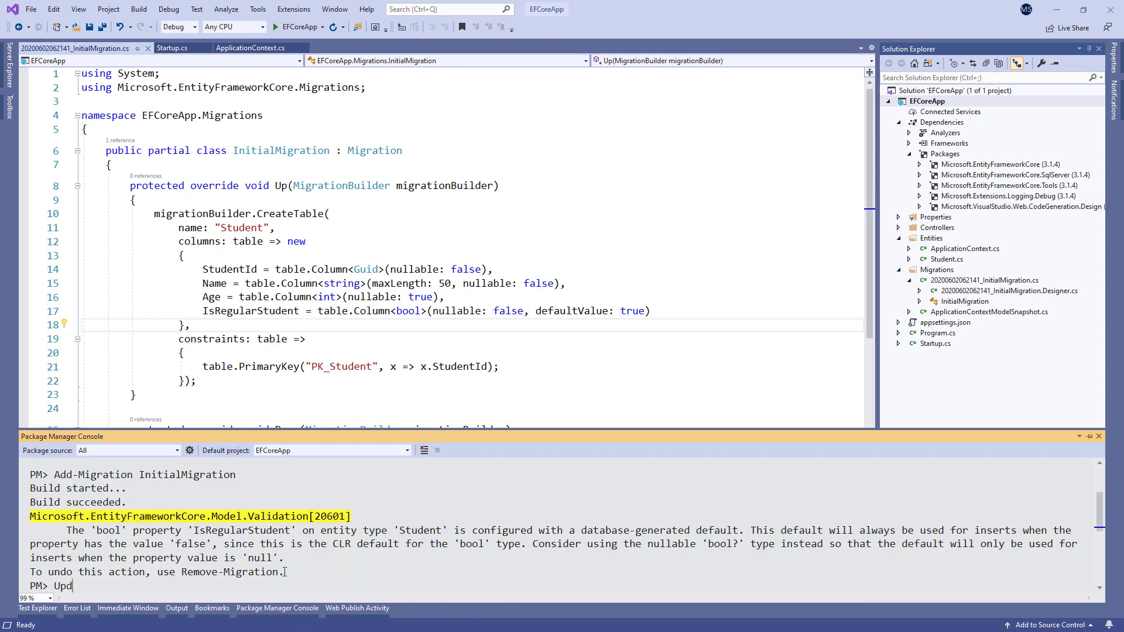
text(ate-Database)
key(Return)
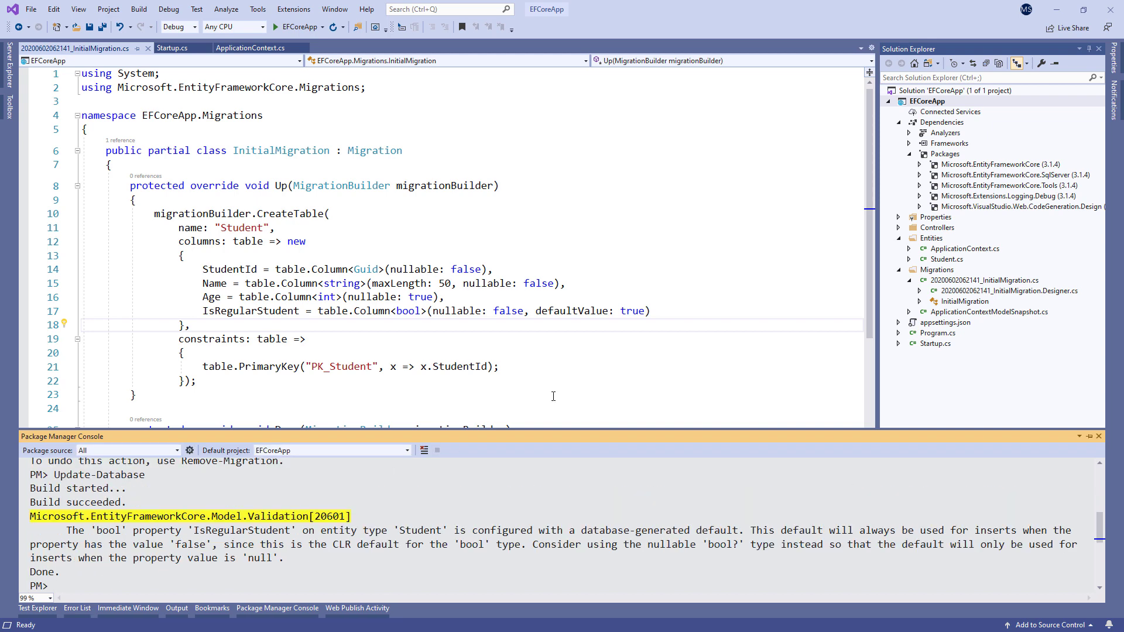
key(shift+Escape)
click(685, 343)
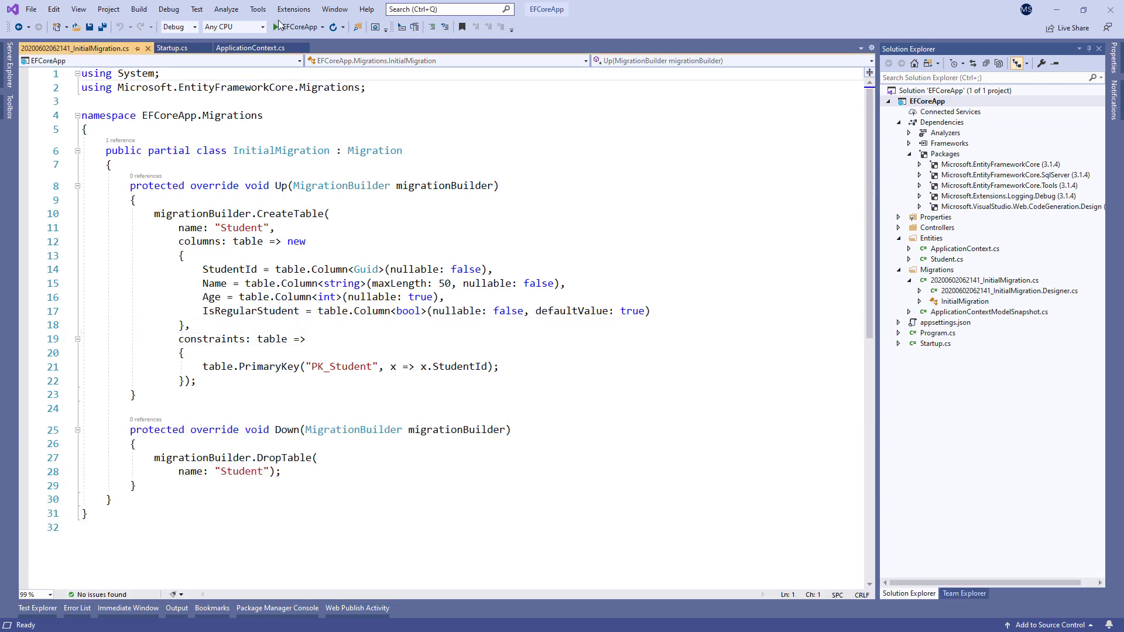
key(ctrl+alt+s)
- Inspect the Student table's columns and the __EFMigrationsHistory rows, then return to the migration code
click(35, 98)
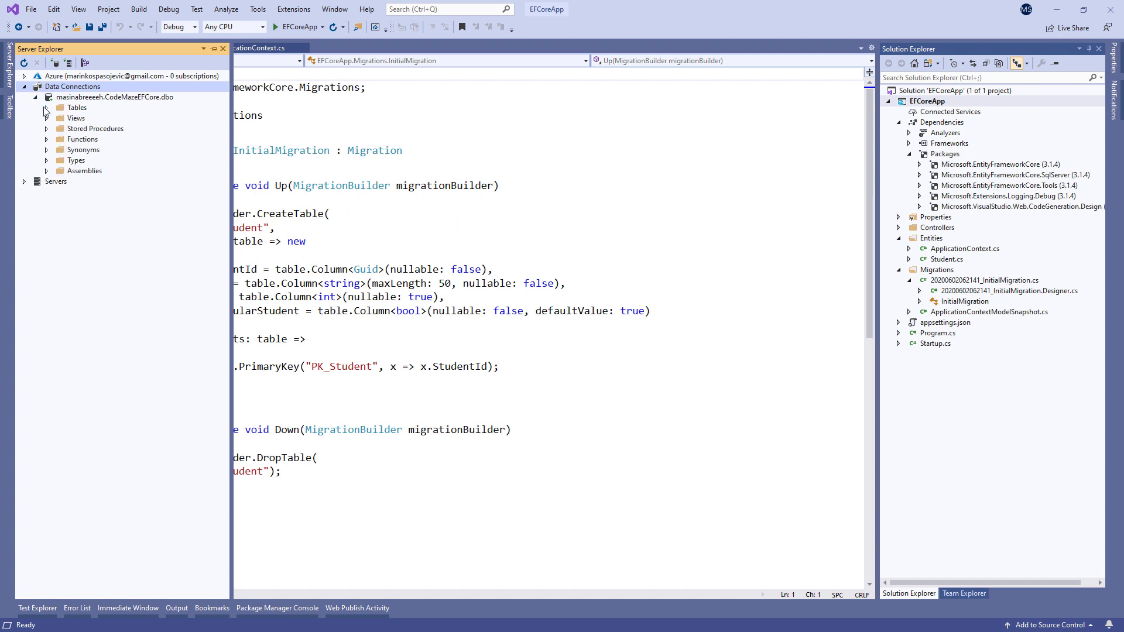
click(58, 129)
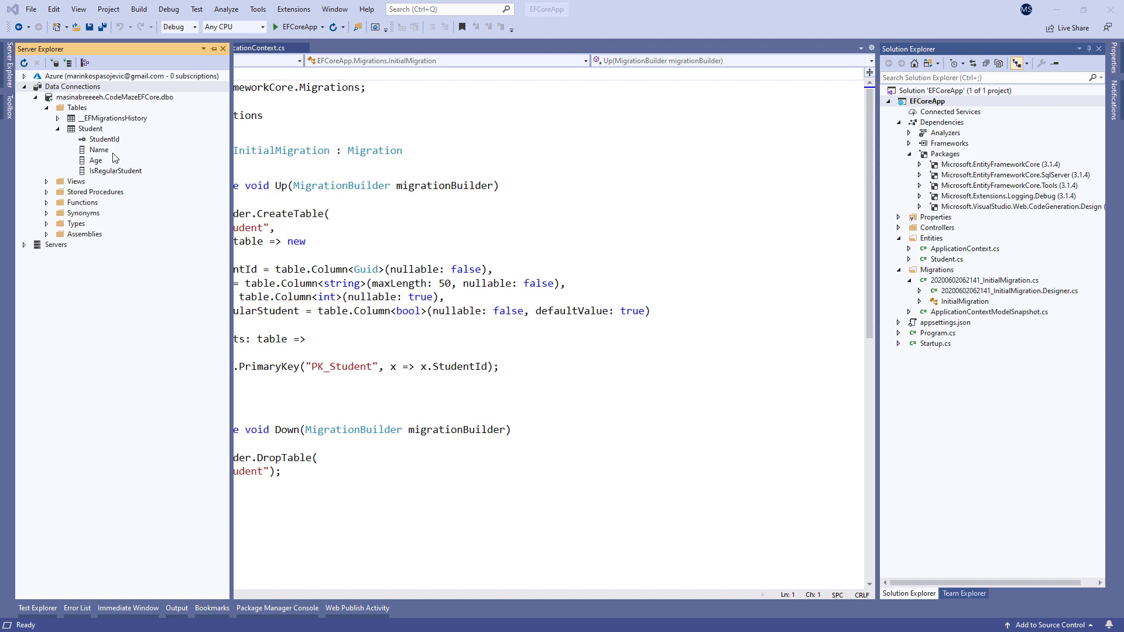
click(114, 118)
right_click(114, 117)
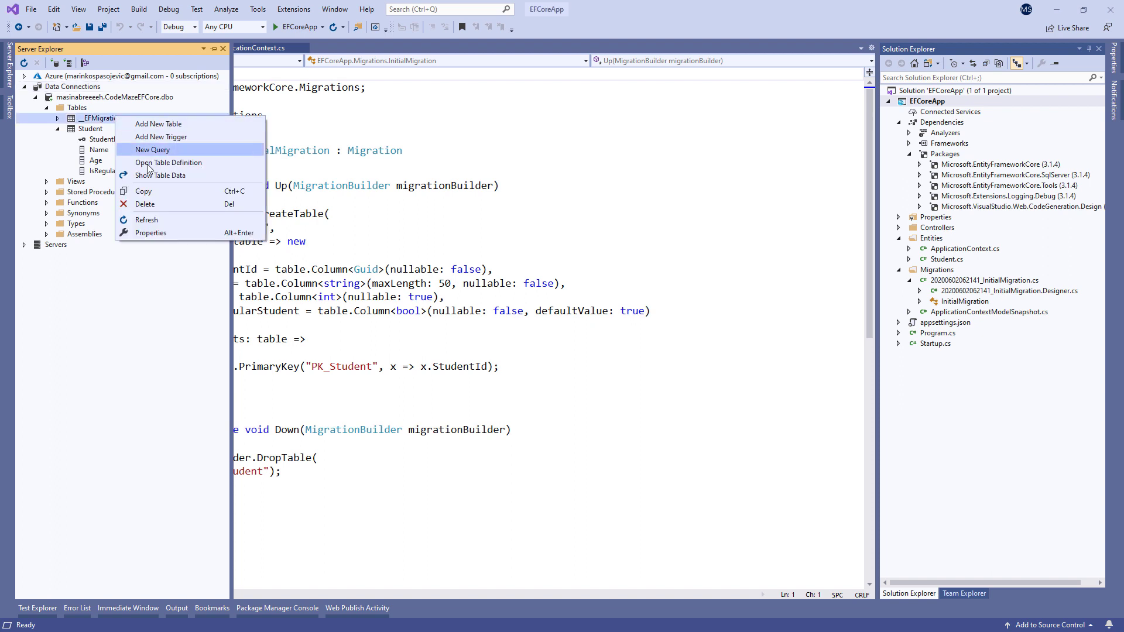
click(158, 184)
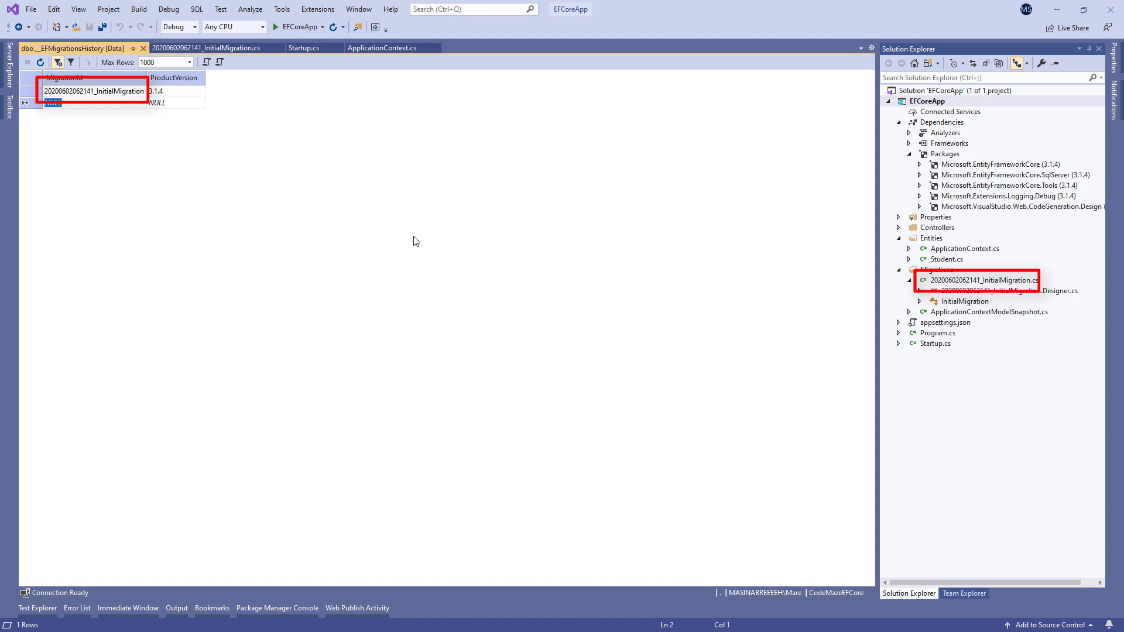
click(143, 48)
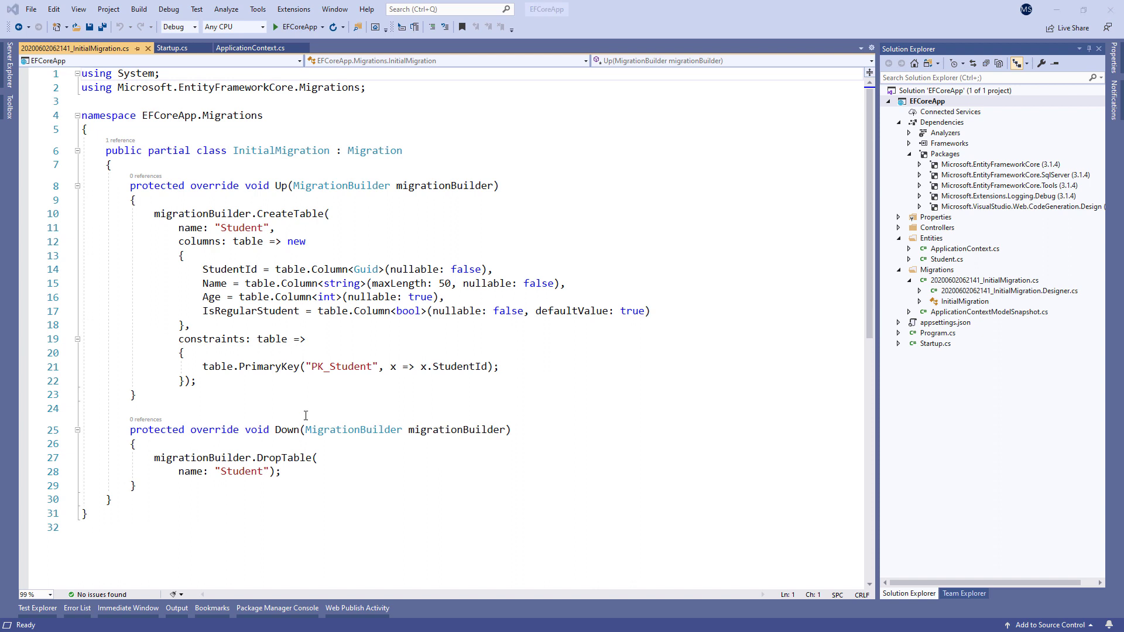
- Add a migrationBuilder.Sql CREATE PROCEDURE MyCustomProcedure selecting all students to the Up method
click(231, 381)
key(End)
key(Return)
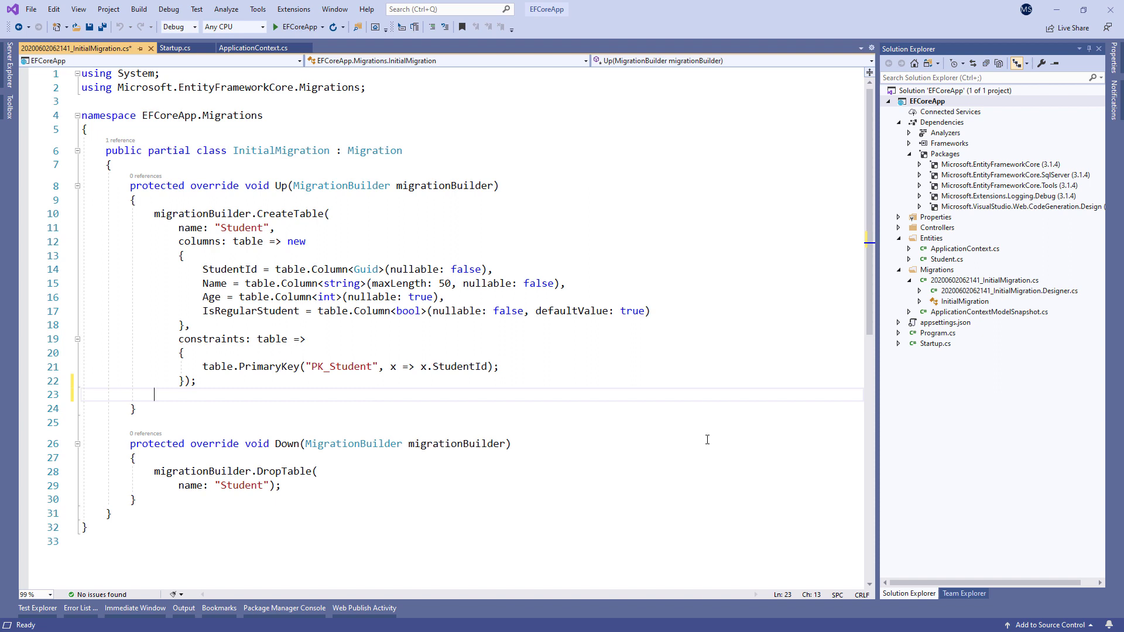
key(Return)
text(migra)
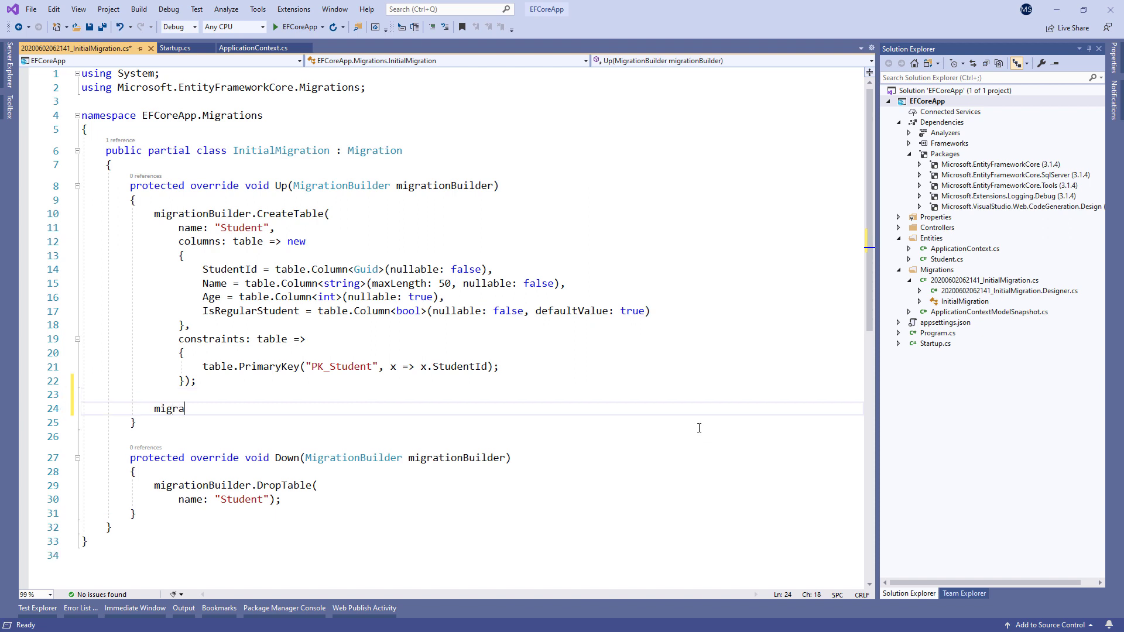
text(tion)
key(Down)
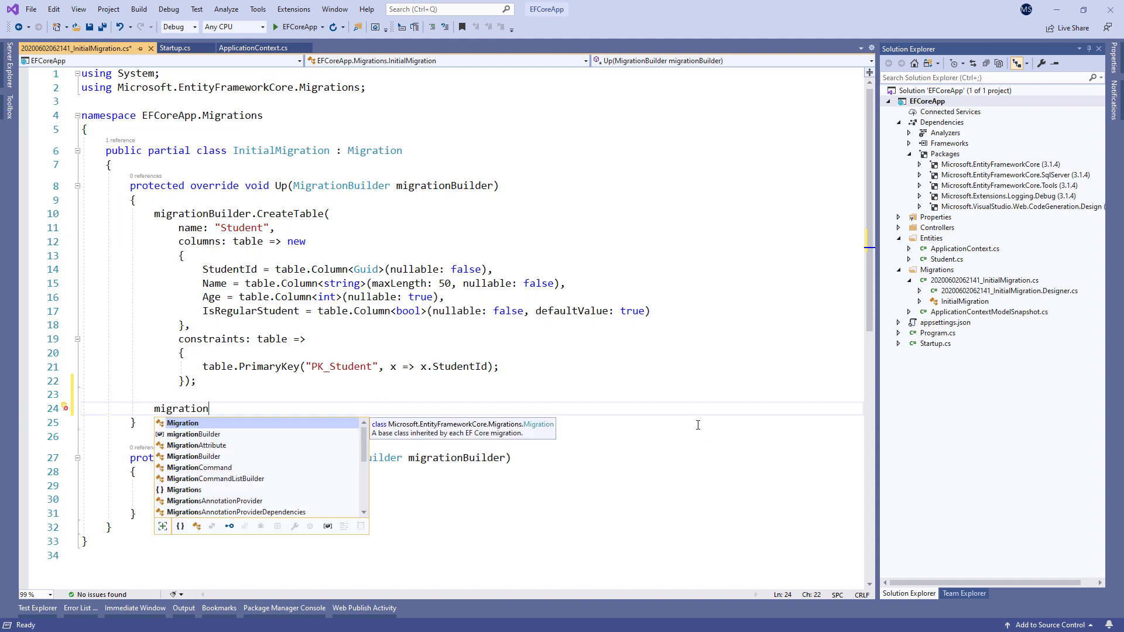
key(Tab)
text(.sq)
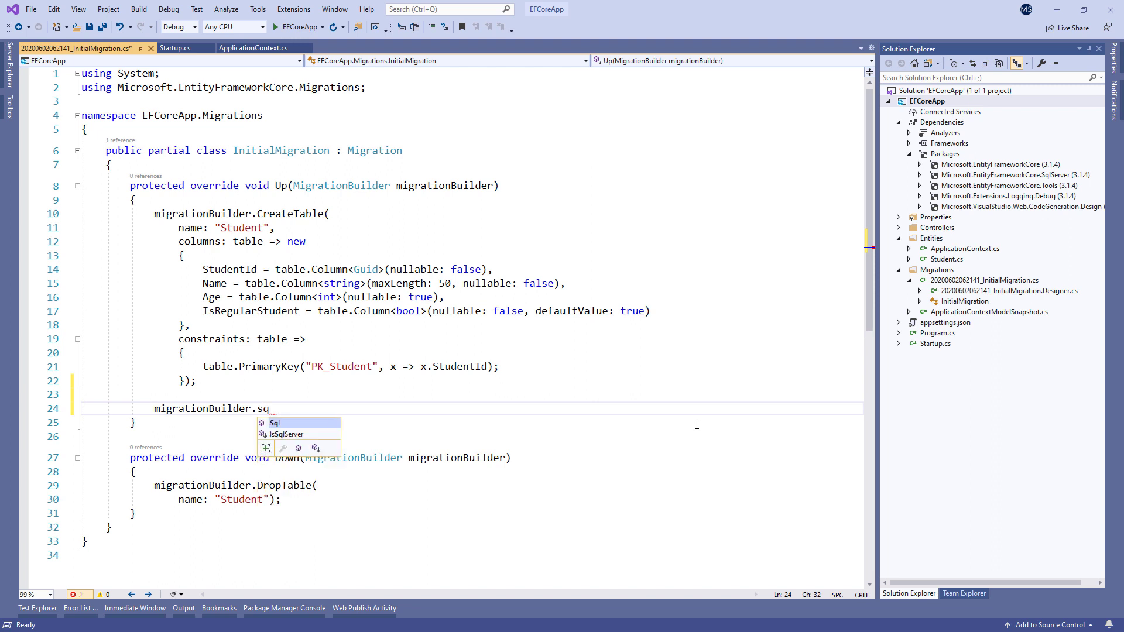
text(l)
key(Tab)
text((@")
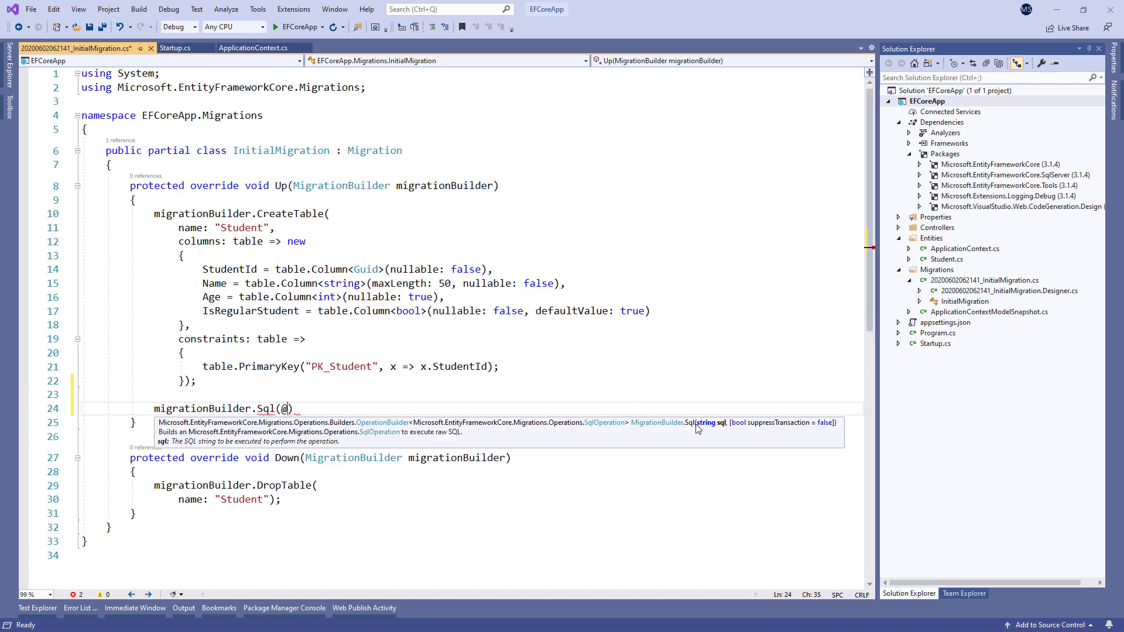
text(CREATE PR)
text(OCEDURE)
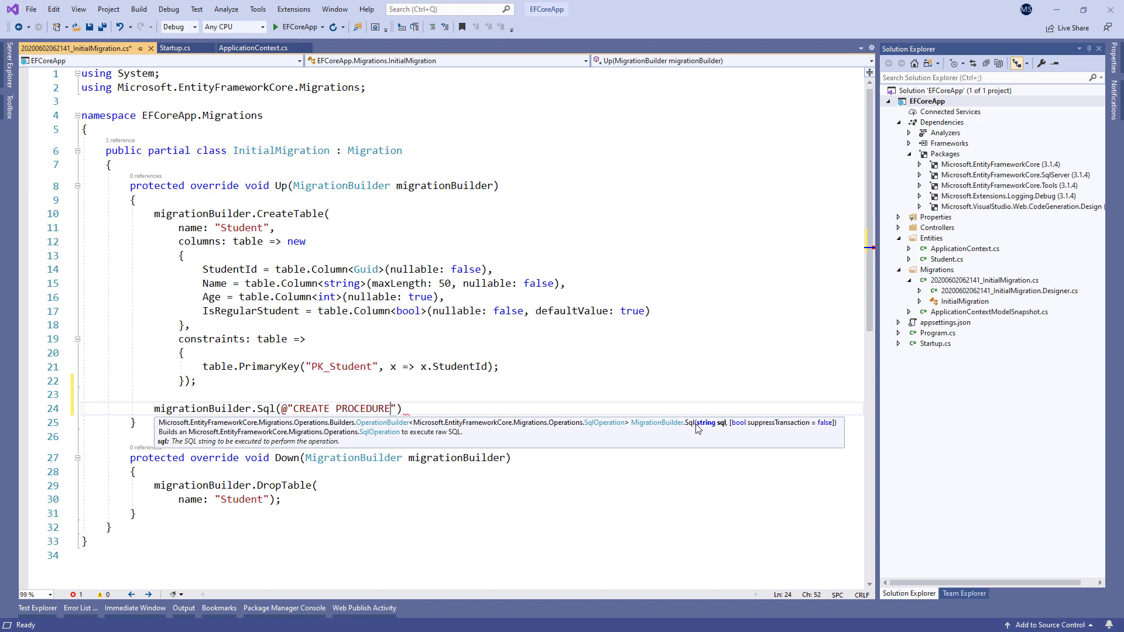
text( MyCustomProc)
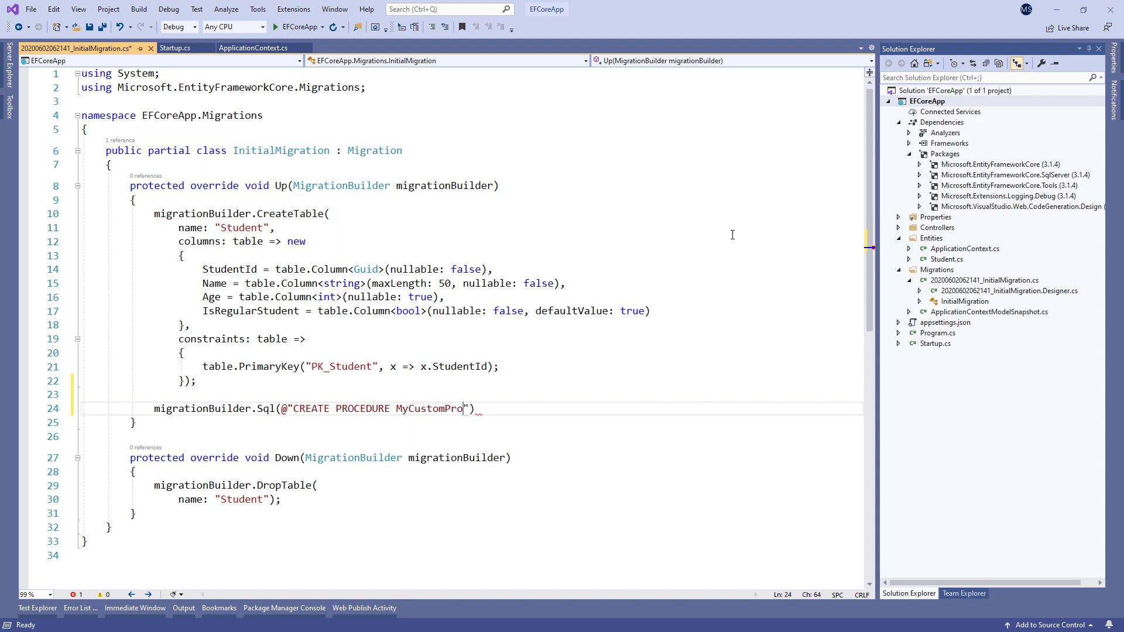
text(edure)
key(Return)
key(Tab)
key(Tab)
key(Tab)
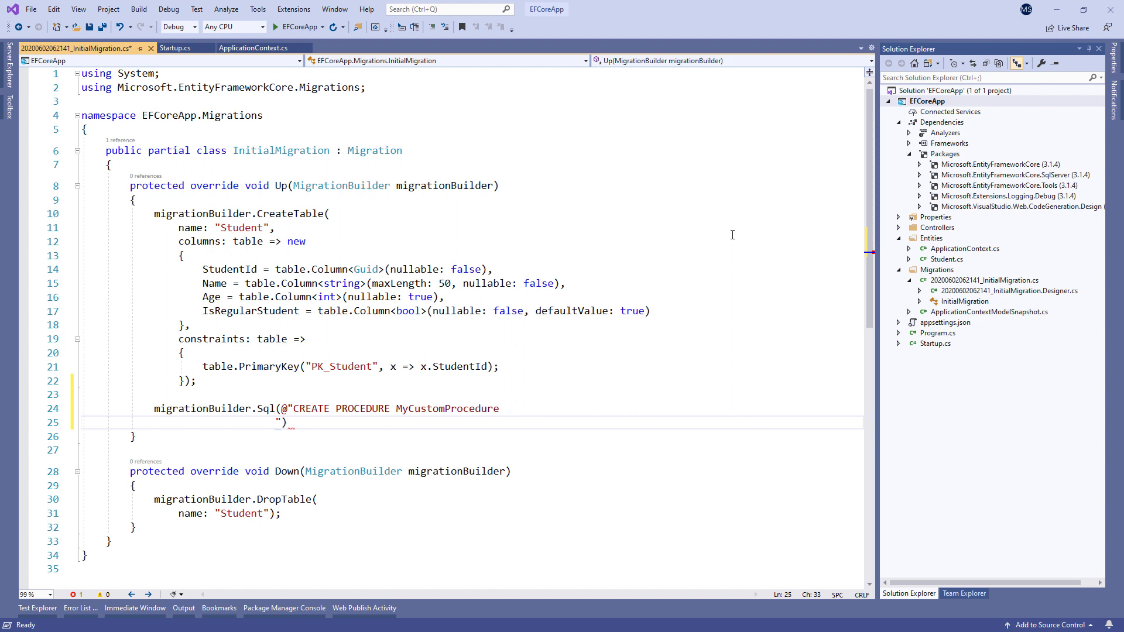
text(AS)
key(Return)
text(SELE)
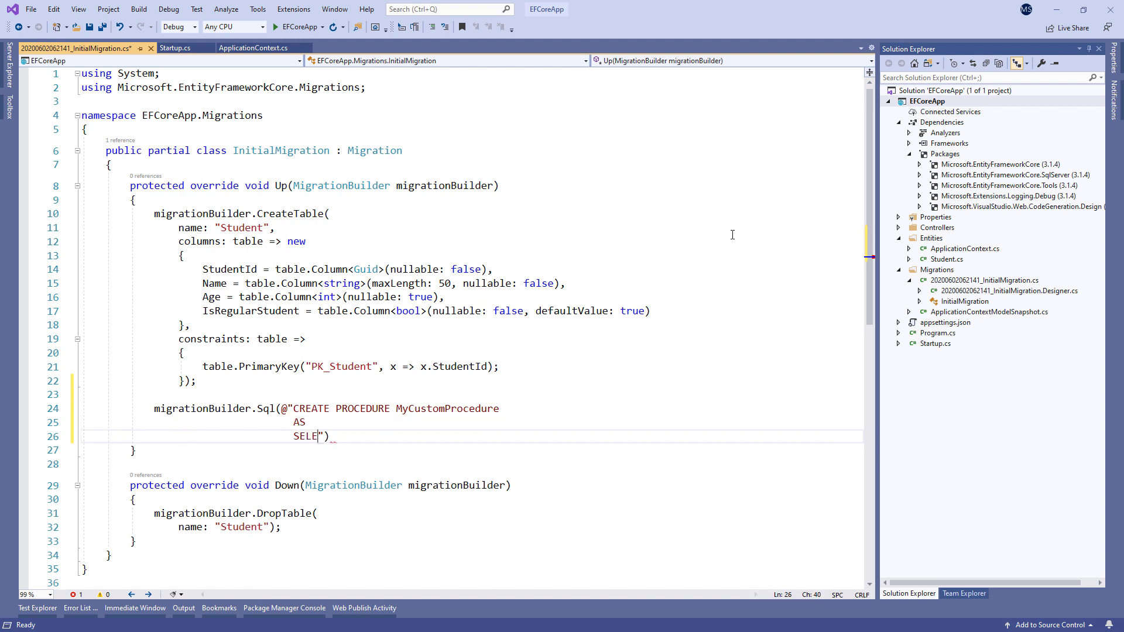
text(CT * FROM Stud)
text(ent");)
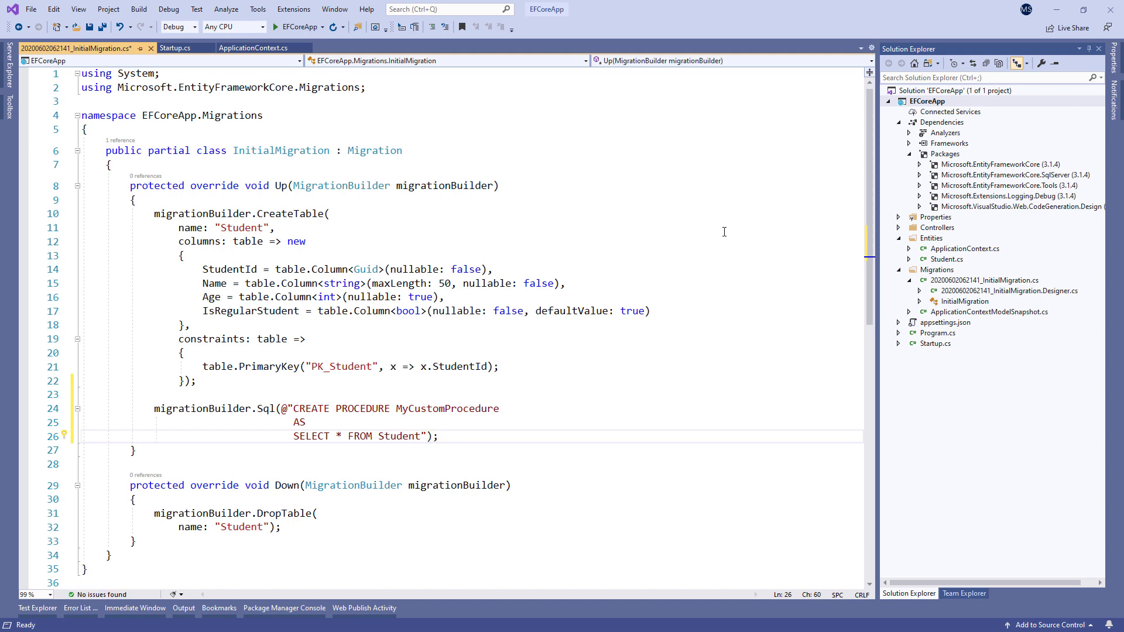
scroll(324, 508, down, 1)
scroll(324, 508, down, 2)
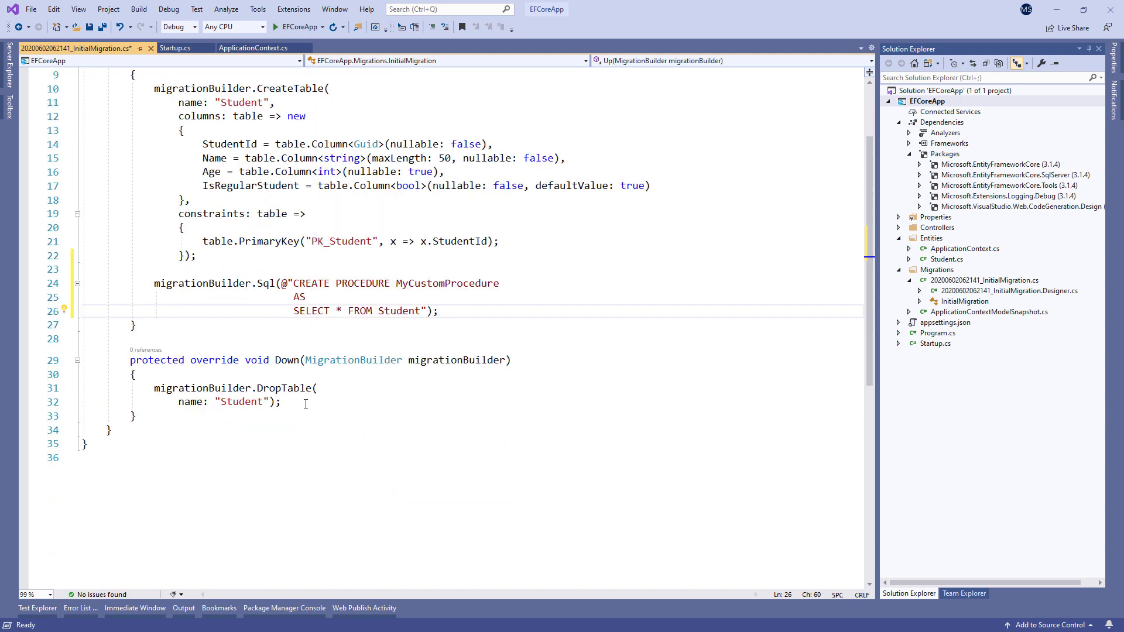
- Add a DROP PROCEDURE MyCustomProcedure statement to the Down method and save the migration
click(536, 404)
key(Return)
key(Return)
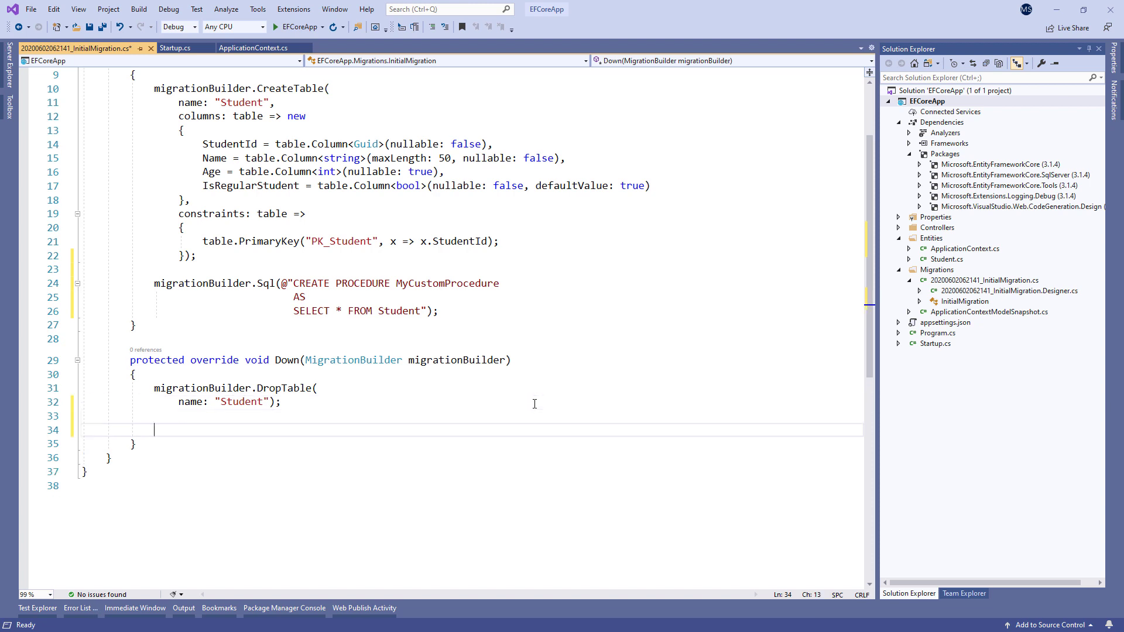
text(migr)
key(Tab)
text(.sql)
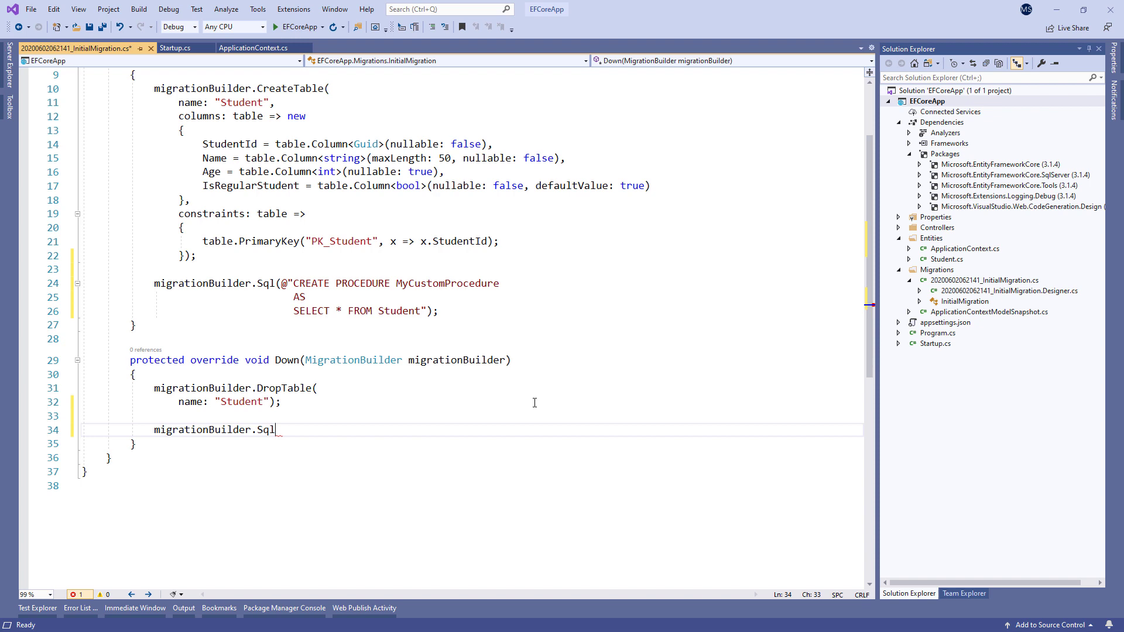
text((@"DROP)
text( PROCEDURE MyC)
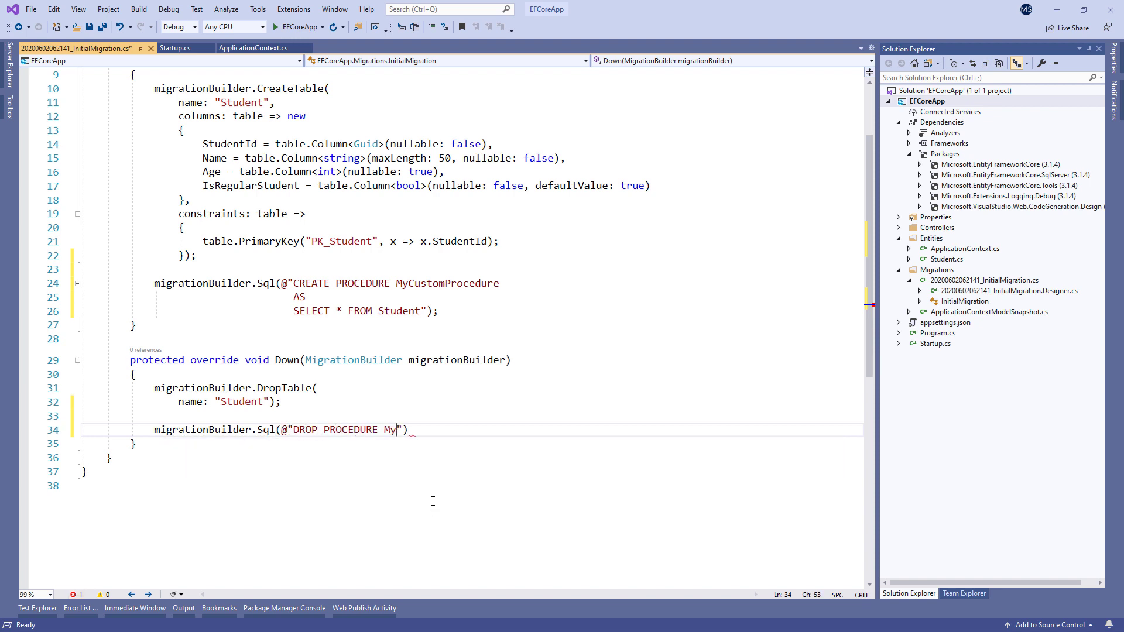
text(ustomProcedure)
key(End)
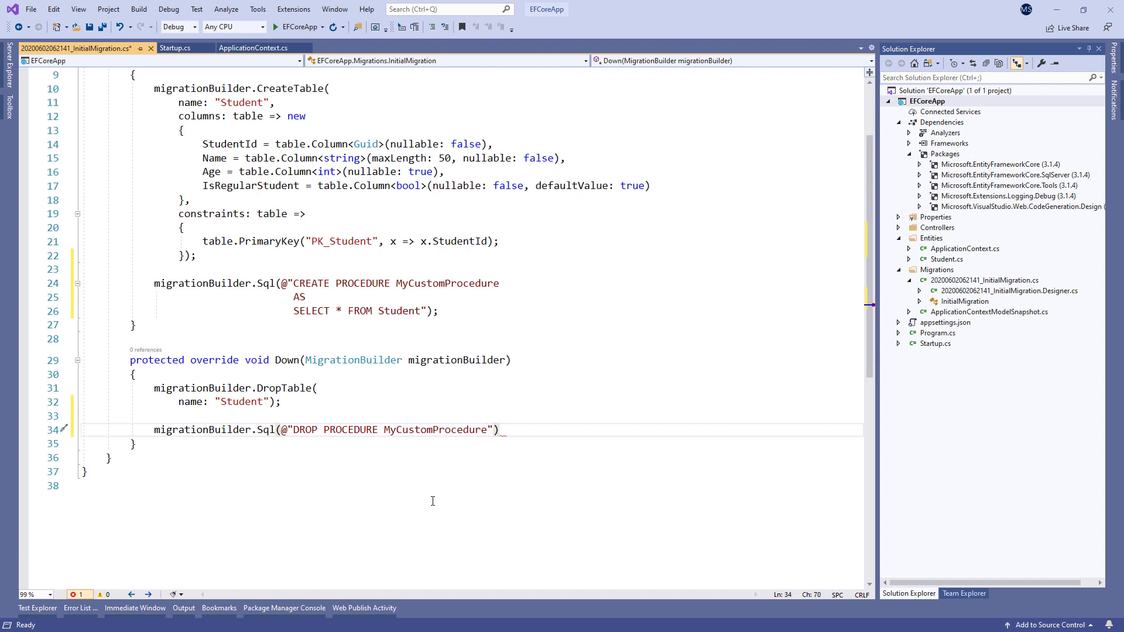
text(;)
key(ctrl+s)
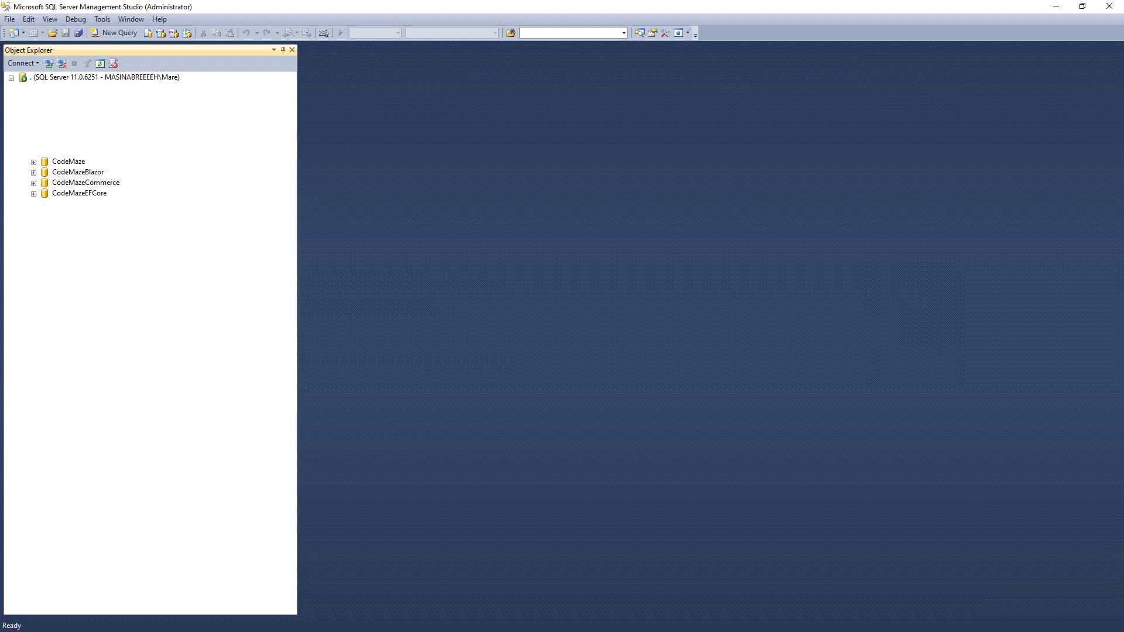
- Delete the CodeMazeEFCore database in SSMS with Close existing connections ticked
click(104, 193)
key(Delete)
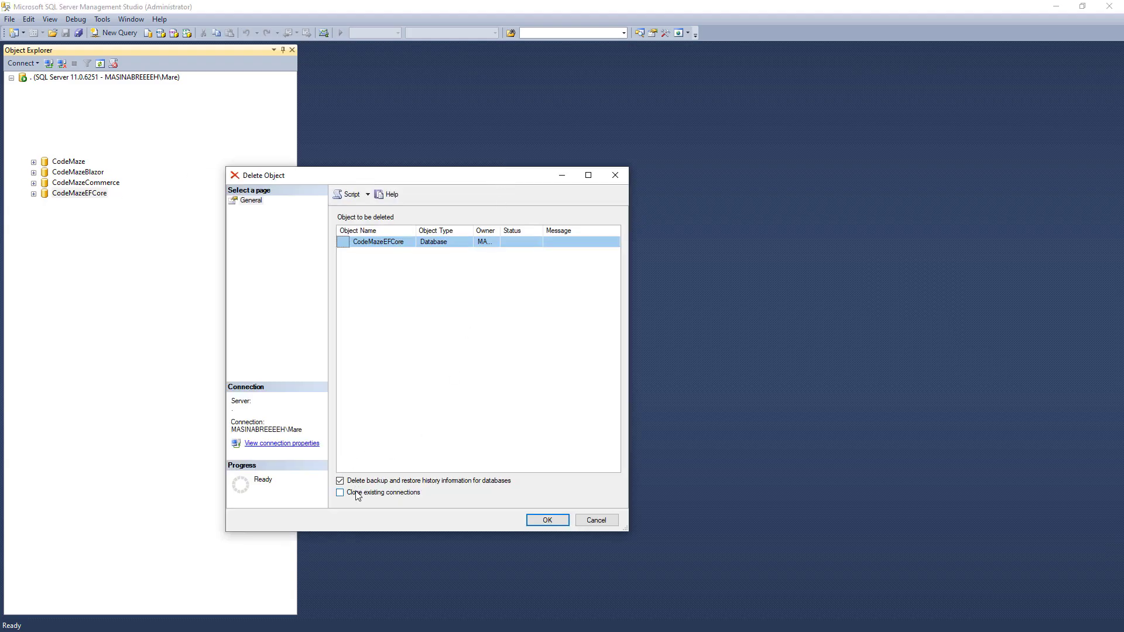
click(340, 493)
click(548, 520)
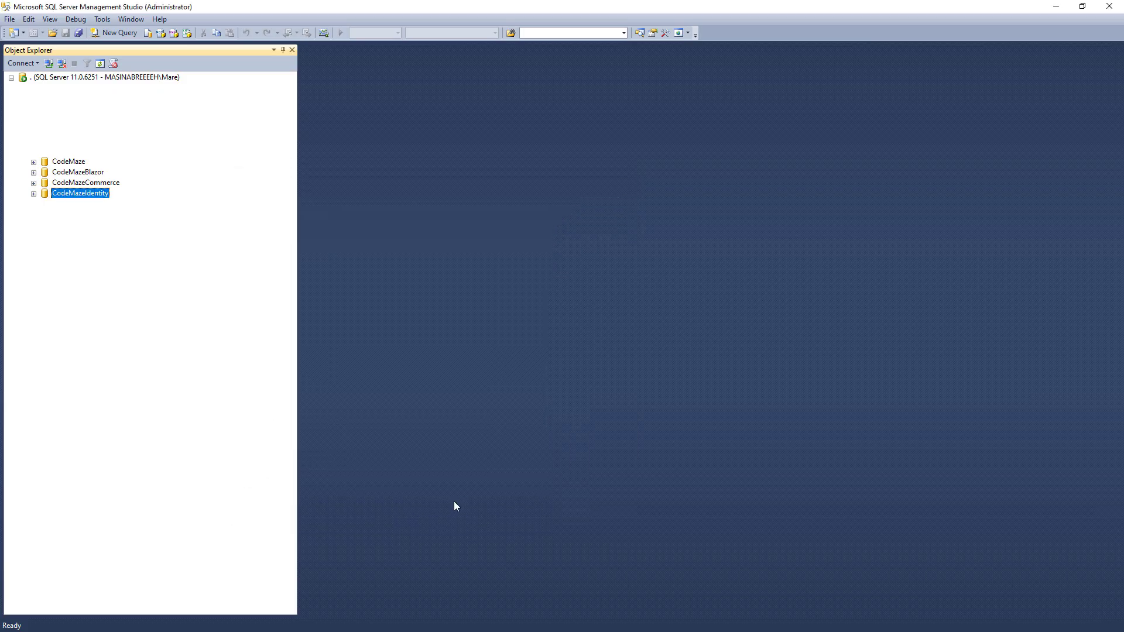
- Rerun Update-Database to recreate CodeMazeEFCore with the Student table and MyCustomProcedure
click(1056, 11)
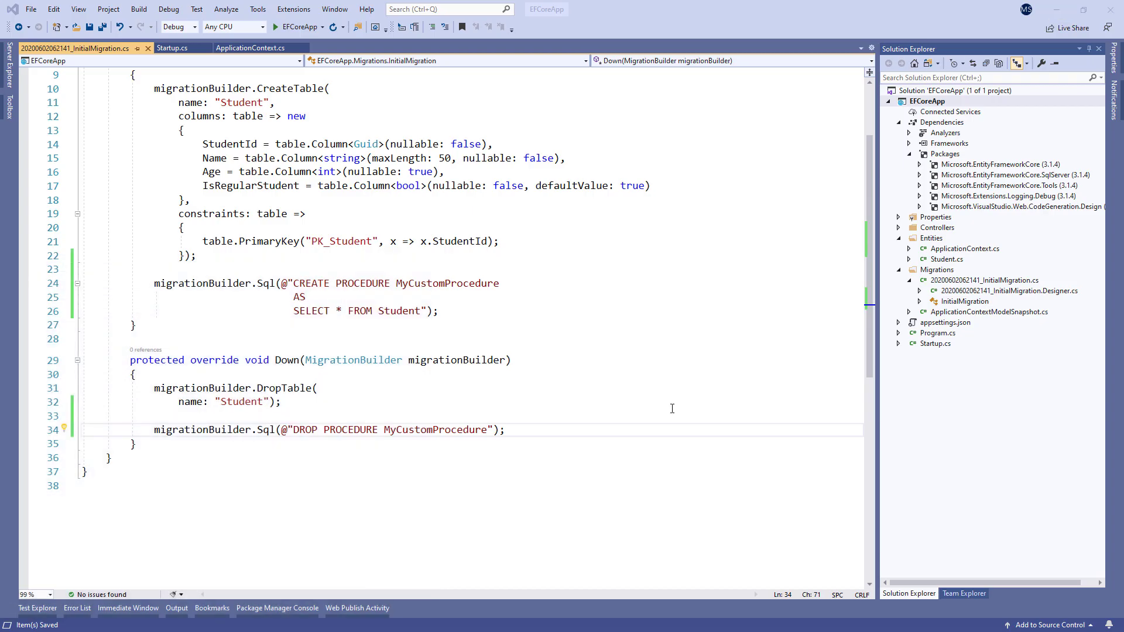
click(276, 608)
key(Up)
key(Return)
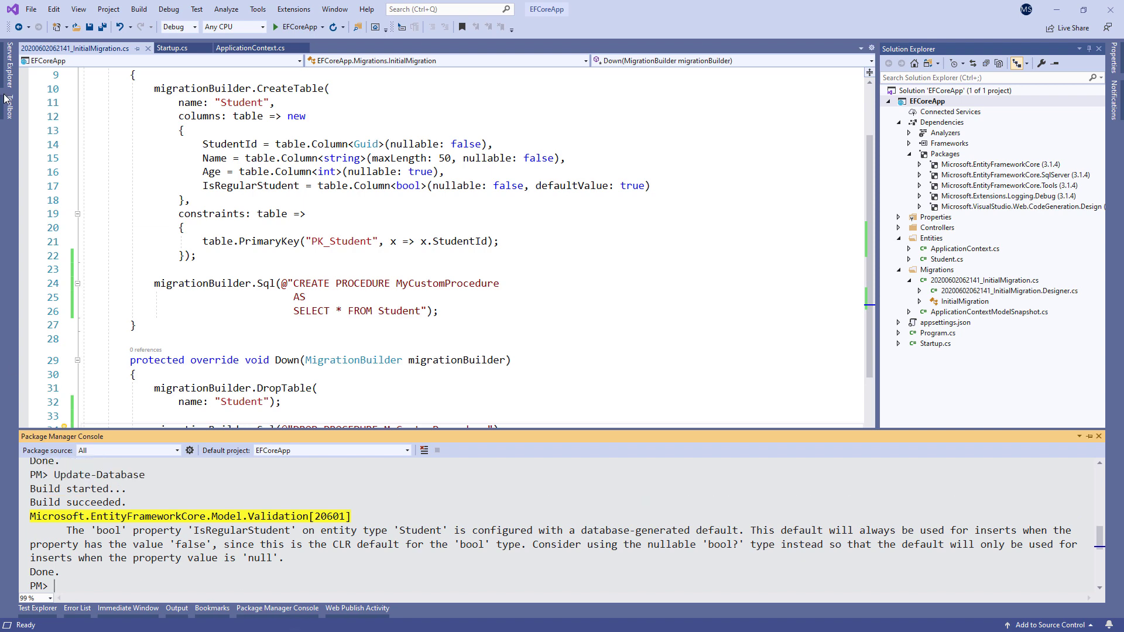
- Confirm MyCustomProcedure under Stored Procedures in Server Explorer, then return to Startup.cs and the solution
click(8, 70)
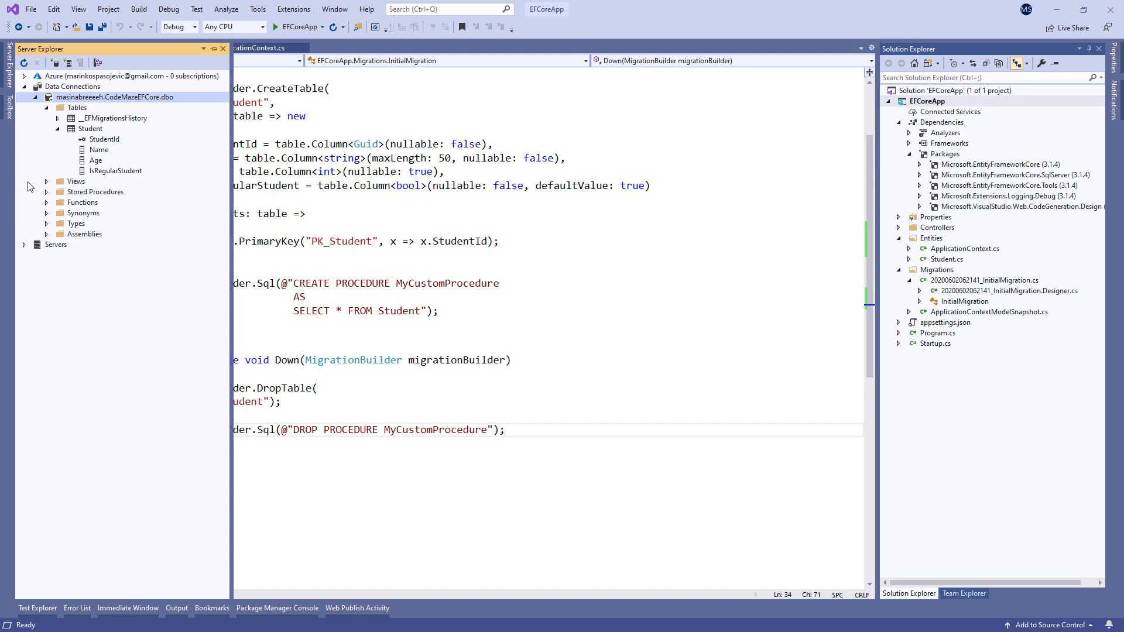
click(47, 192)
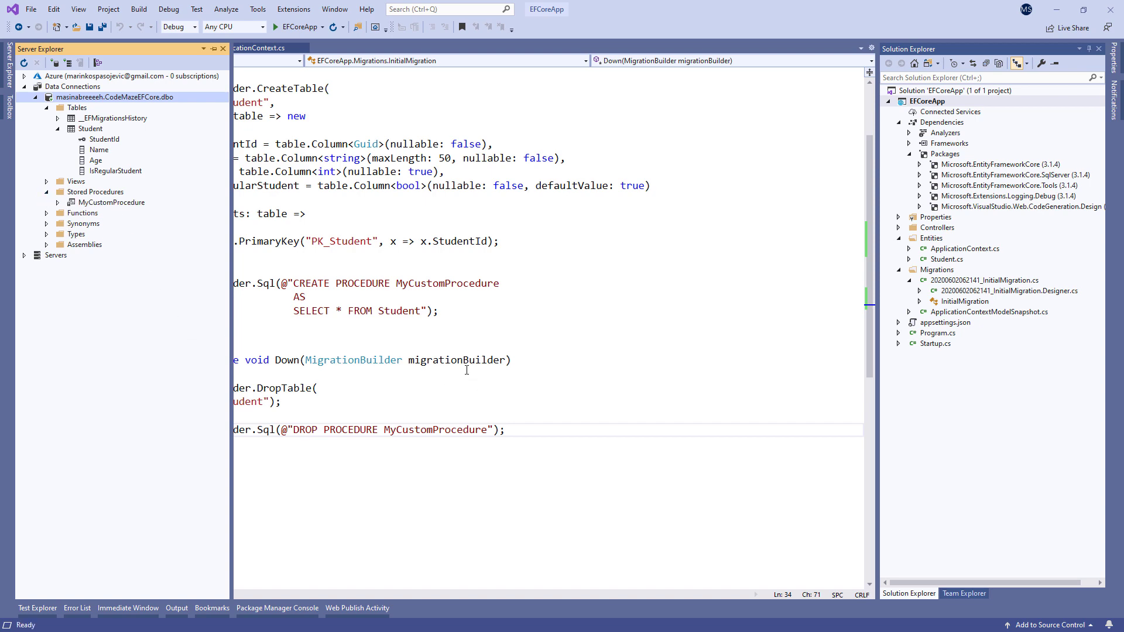
key(ctrl+Tab)
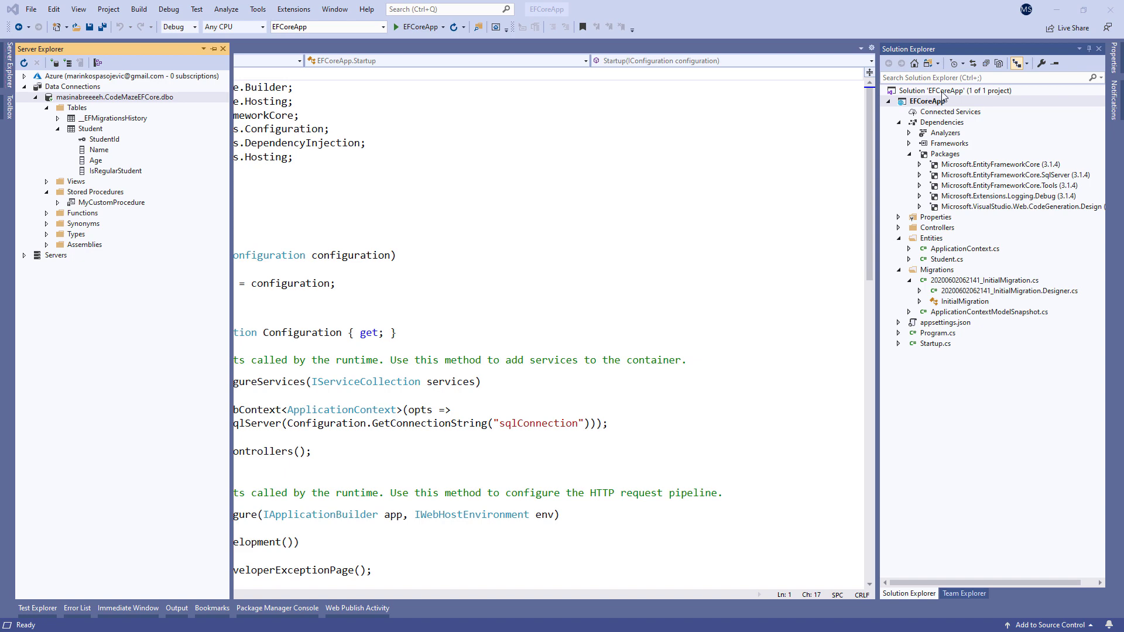
click(943, 91)
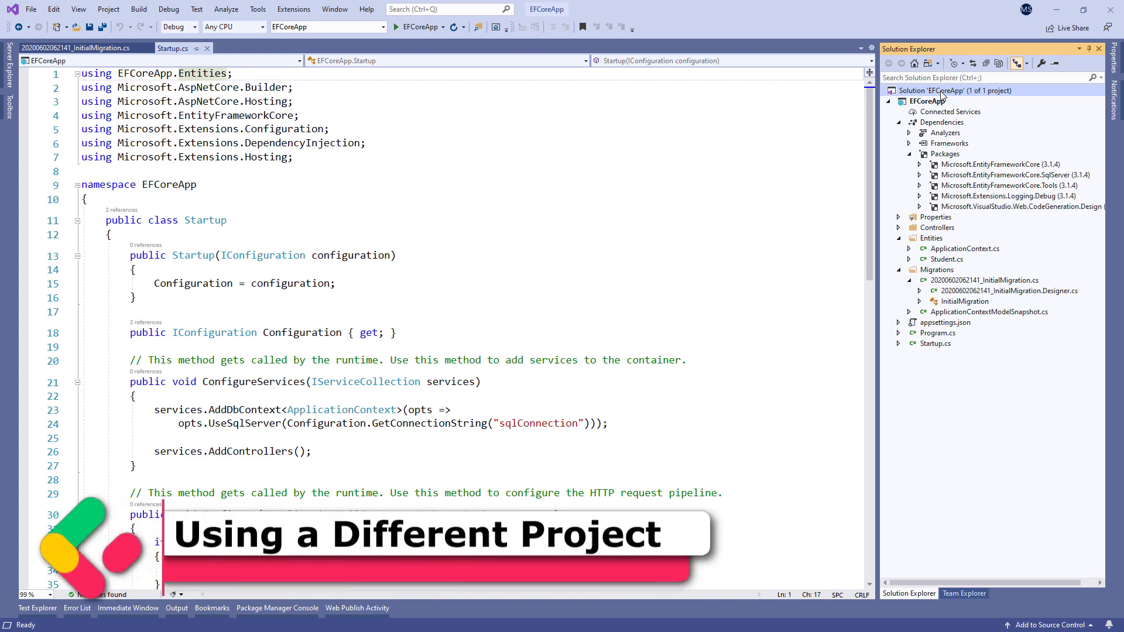
- Add a Class Library (.NET Core) project named Entities to the EFCoreApp solution
right_click(941, 91)
mouse_move(935, 247)
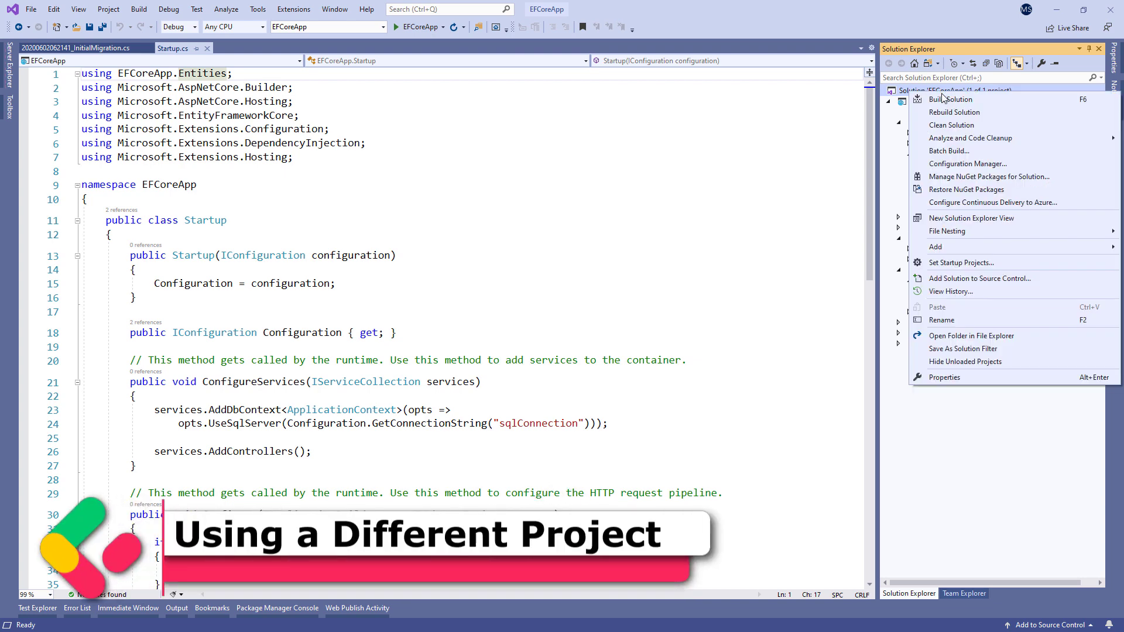
click(837, 253)
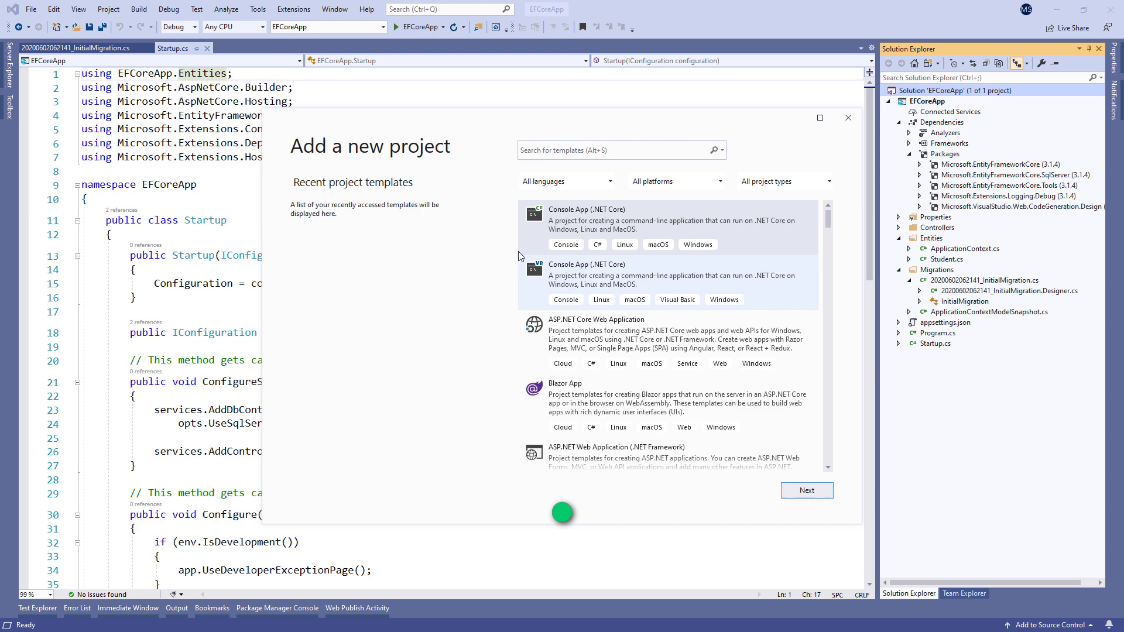
click(614, 151)
click(567, 169)
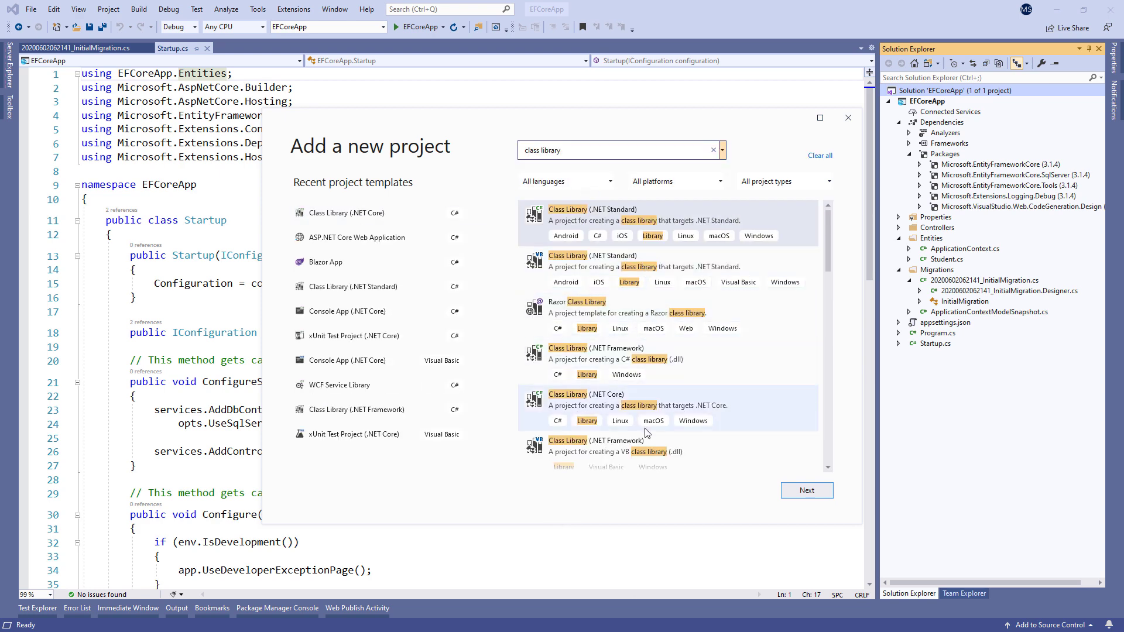
click(624, 409)
click(806, 491)
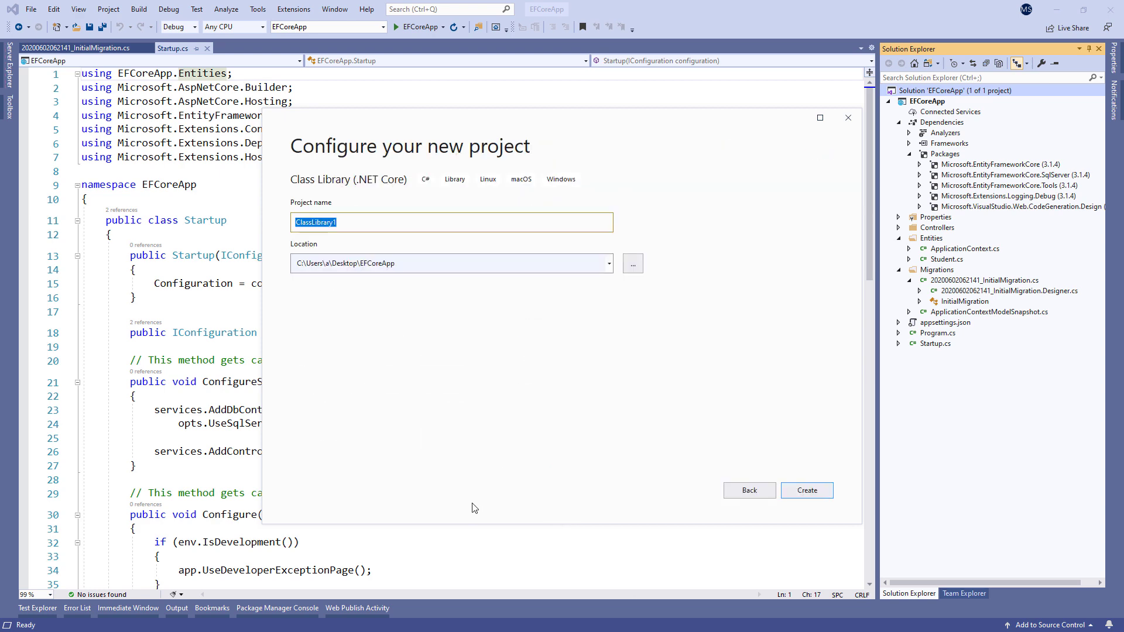
text(Entities)
key(Return)
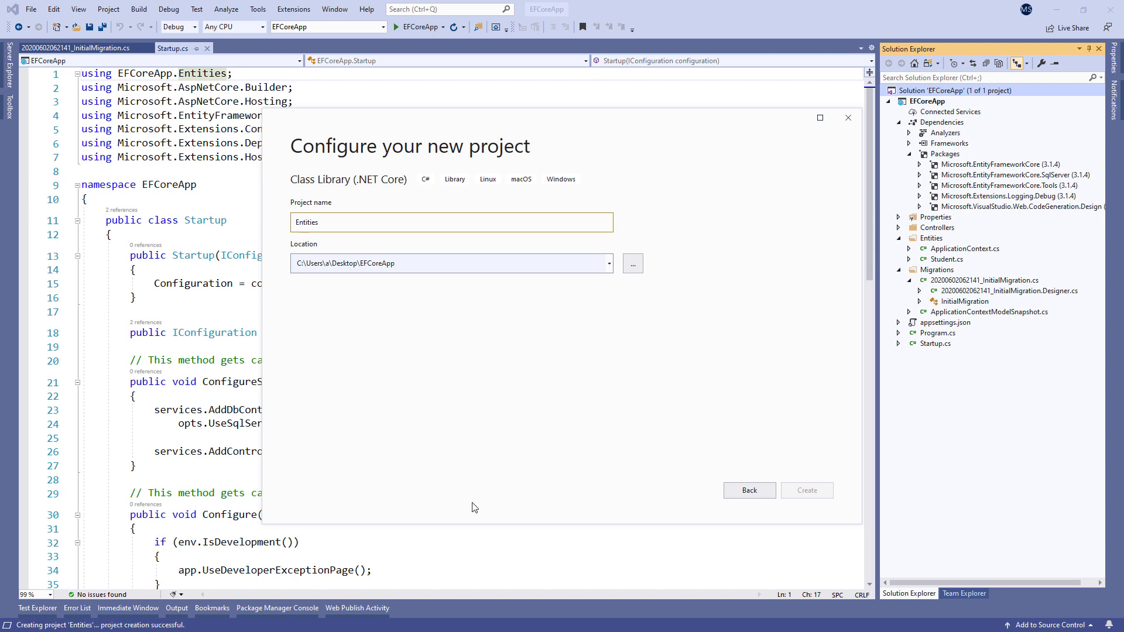
right_click(930, 354)
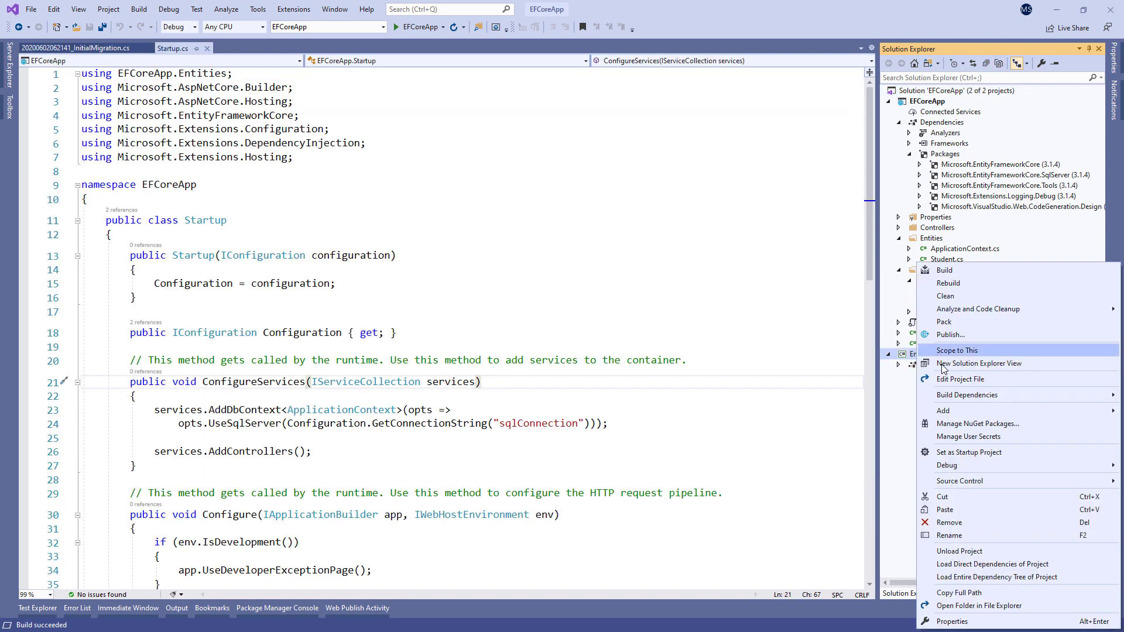
- Install Microsoft.EntityFrameworkCore into the Entities project via NuGet, accepting the license
click(976, 423)
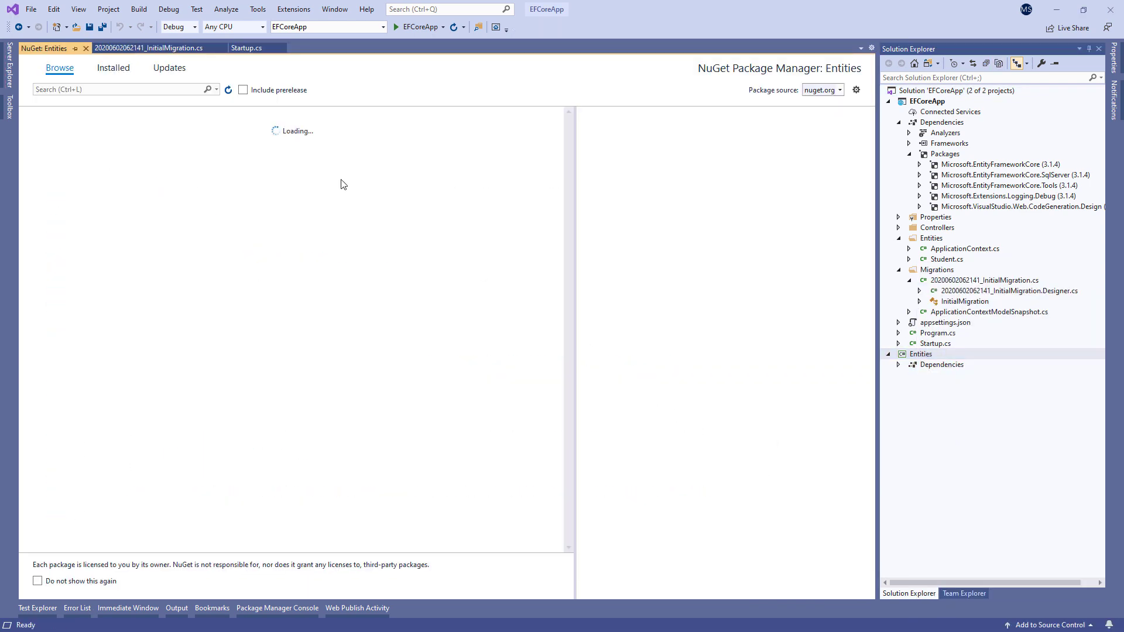
click(119, 90)
text(mi)
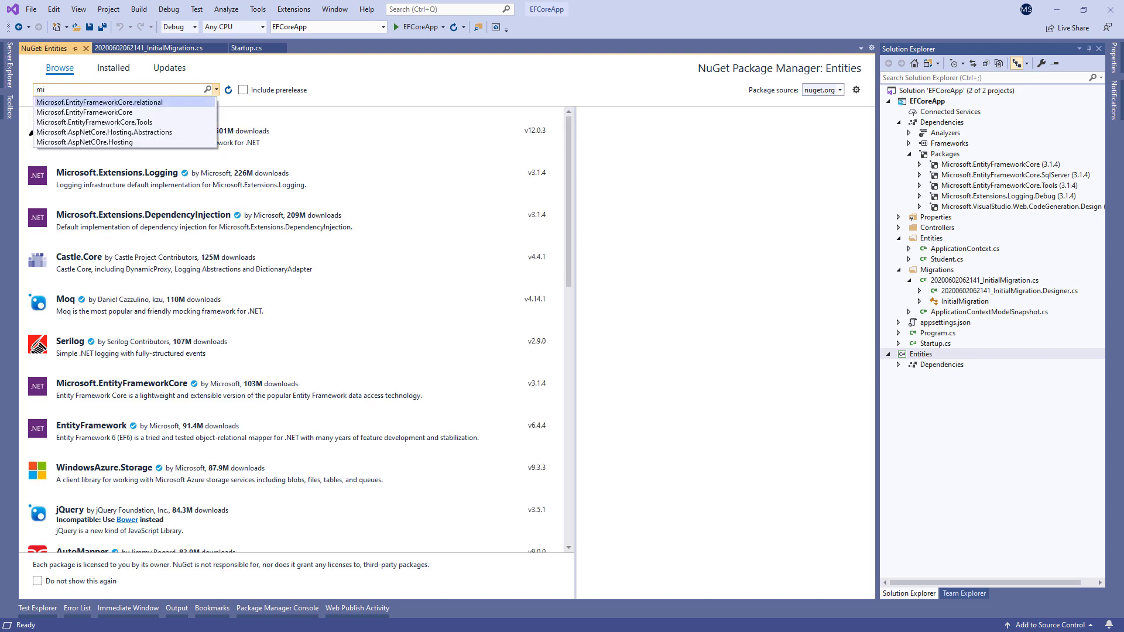
click(99, 103)
click(121, 130)
click(831, 153)
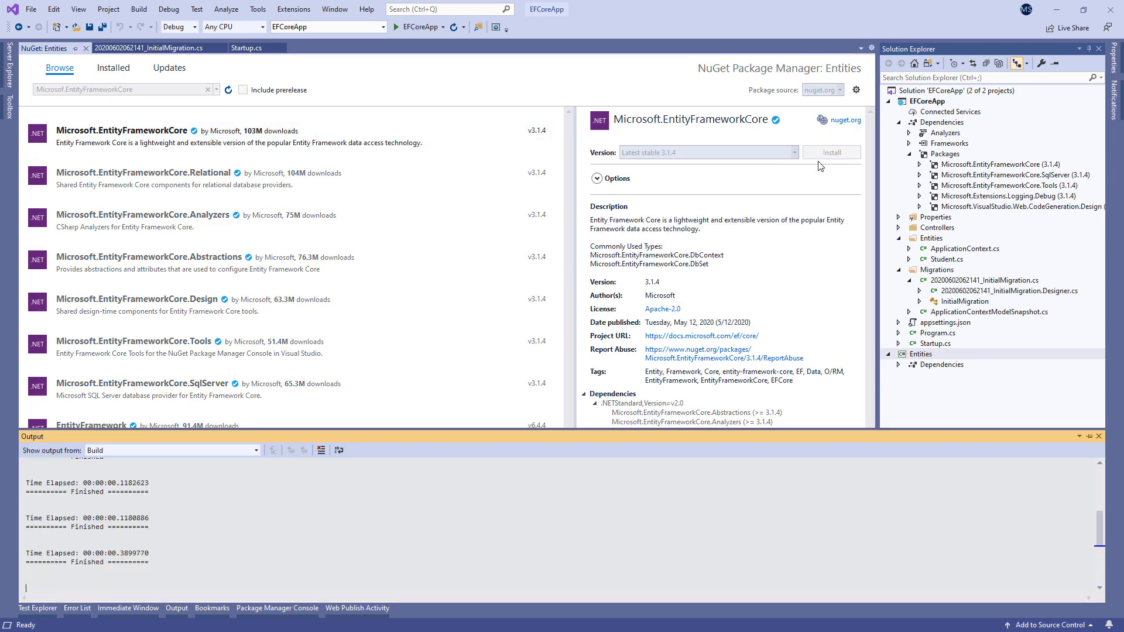
click(598, 428)
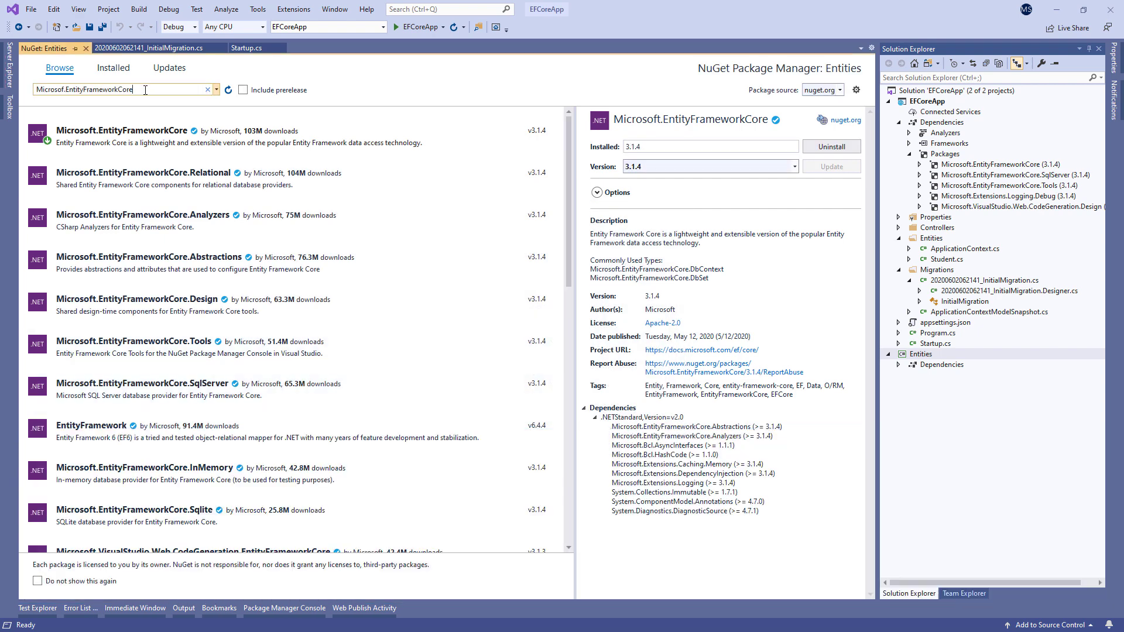
- Install Microsoft.EntityFrameworkCore.Relational into Entities, accepting the license
click(145, 90)
text(.relational)
key(Return)
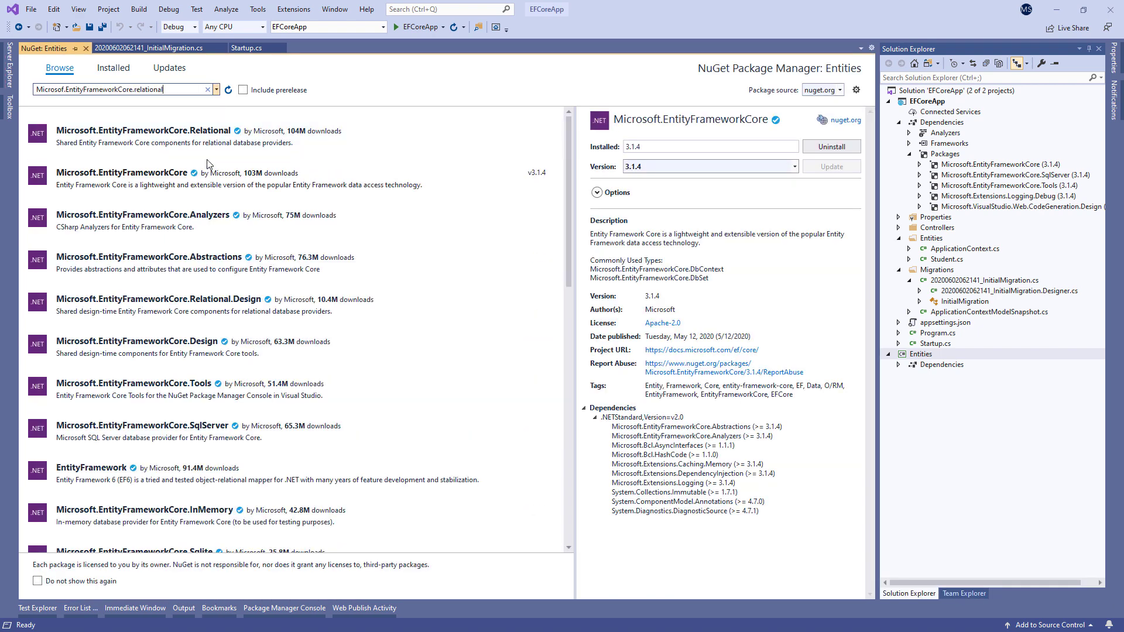
click(144, 131)
click(832, 152)
click(607, 400)
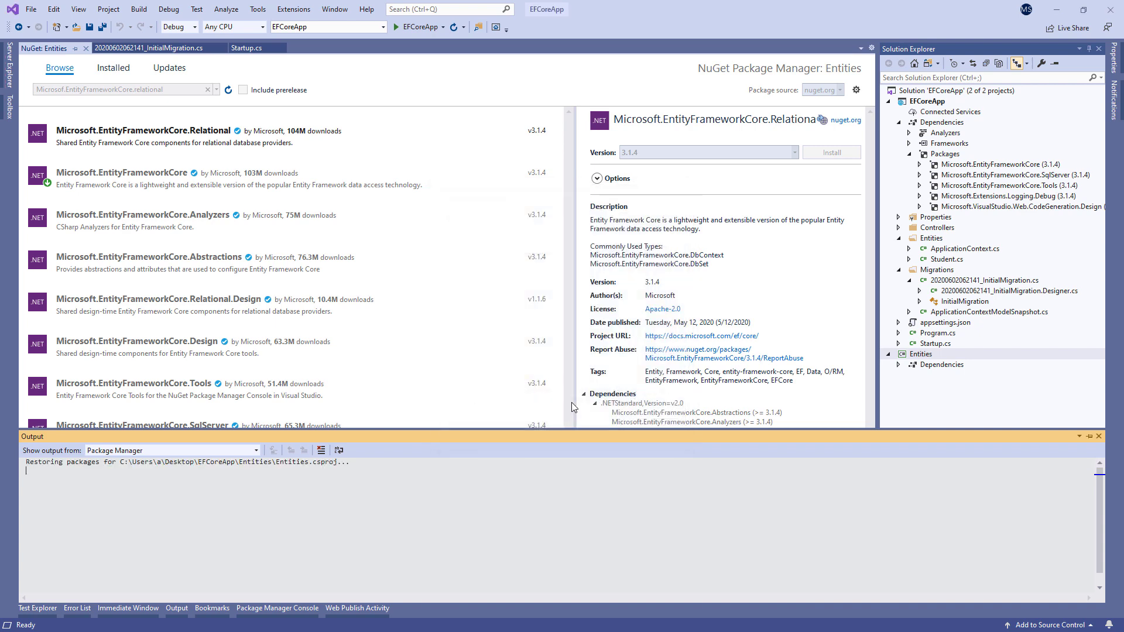
- Add a project reference from EFCoreApp to the Entities project
click(86, 47)
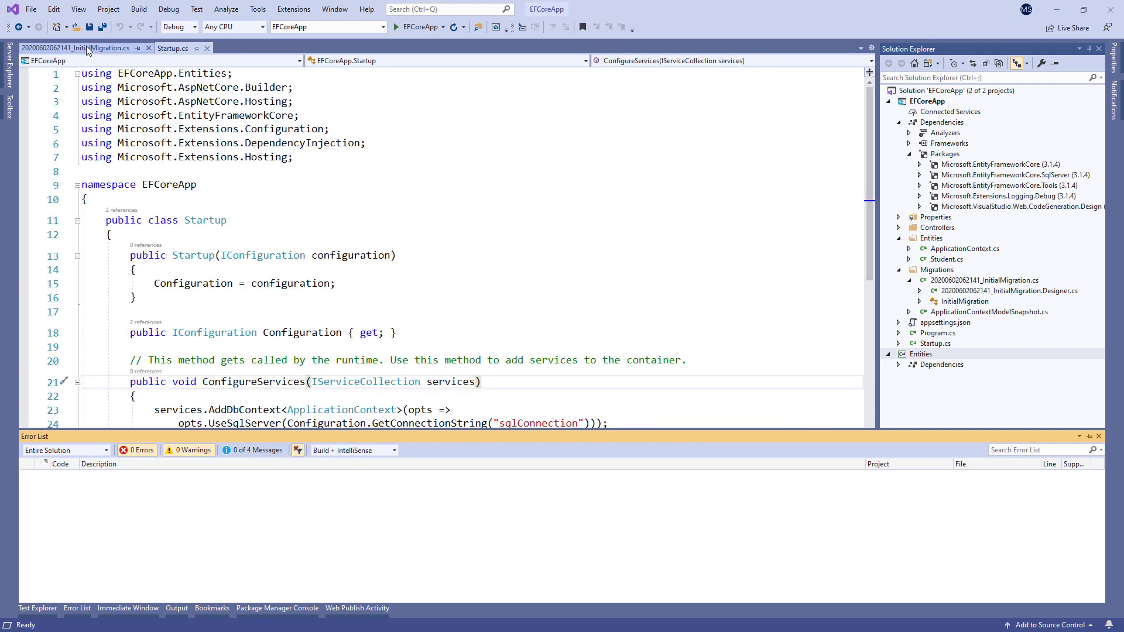
click(439, 234)
right_click(940, 123)
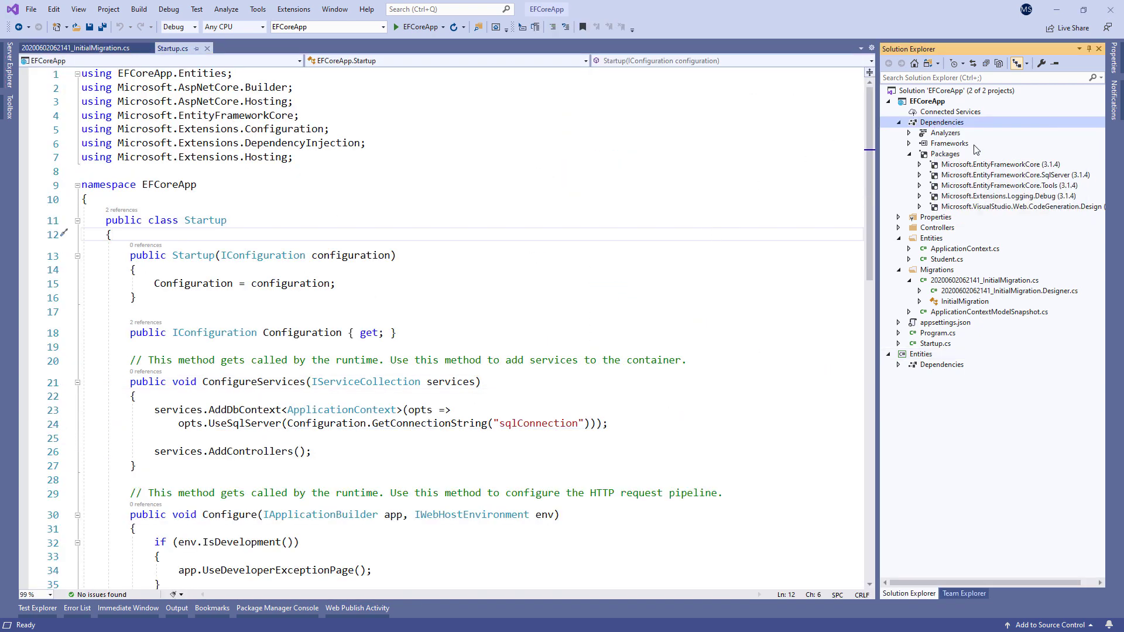
click(439, 211)
click(714, 466)
- Move ApplicationContext.cs and Student.cs into the Entities project and delete the old Entities folder
click(964, 248)
shift+click(947, 270)
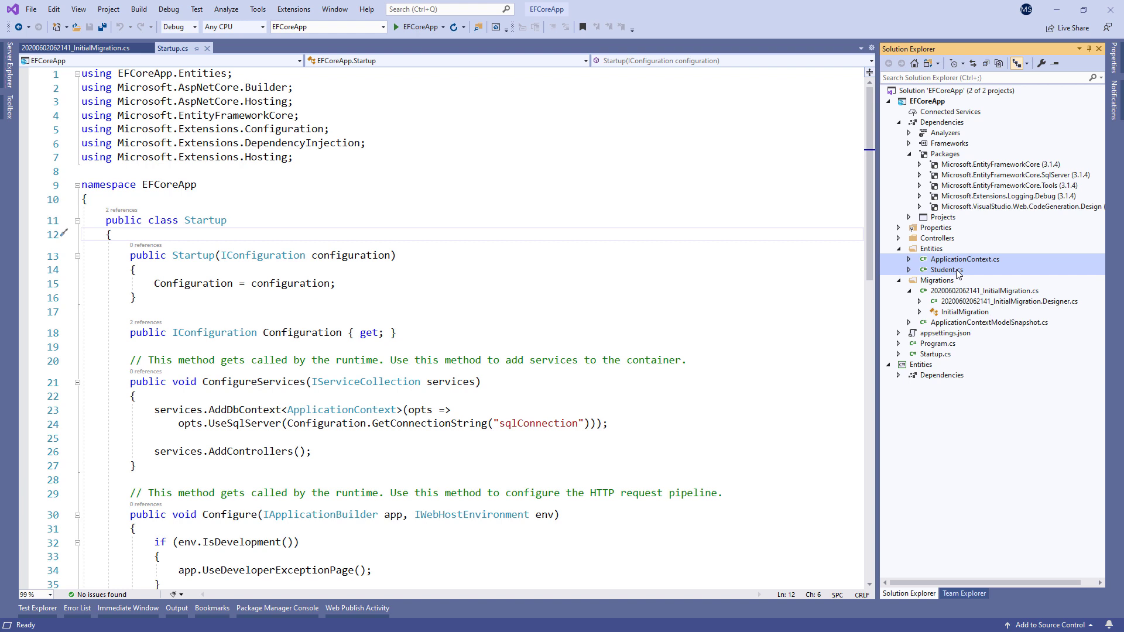
click(928, 365)
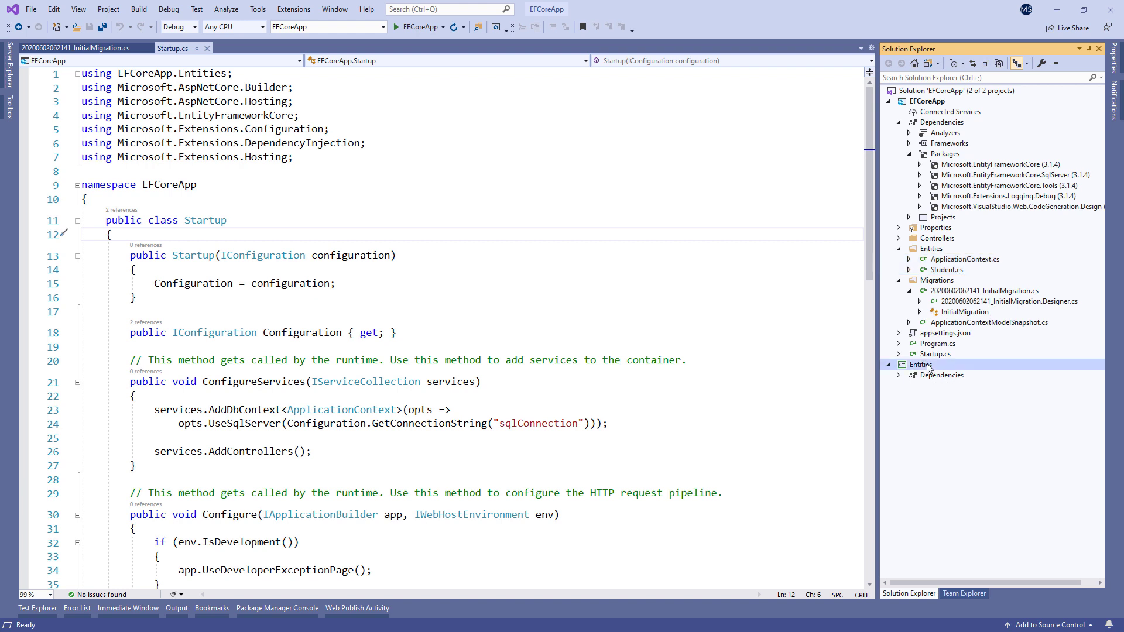
key(ctrl+v)
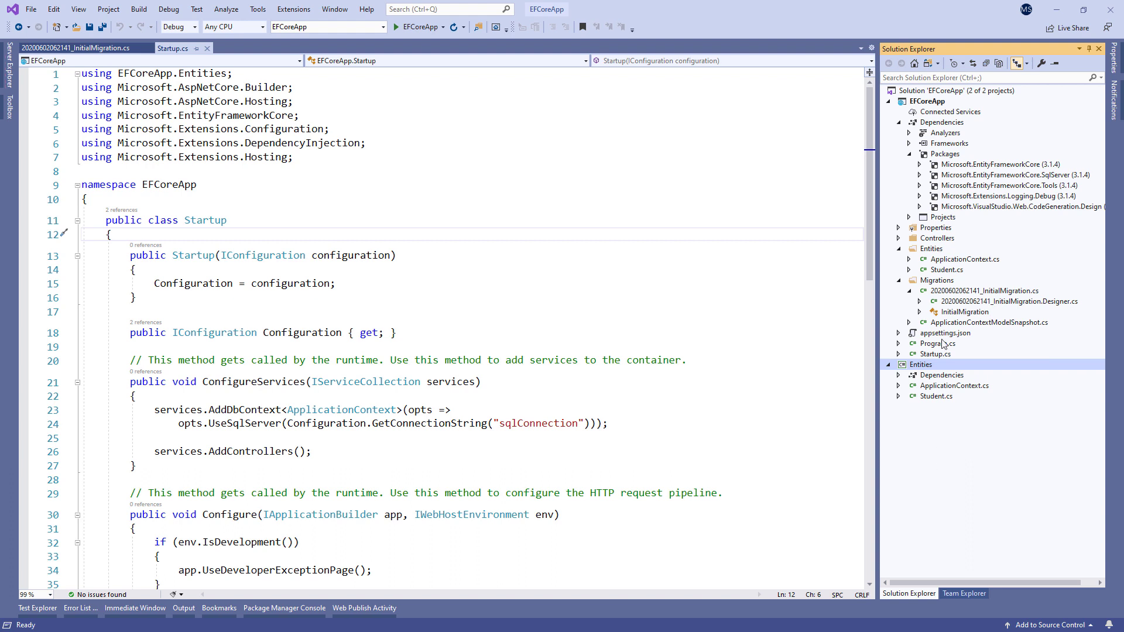
click(932, 250)
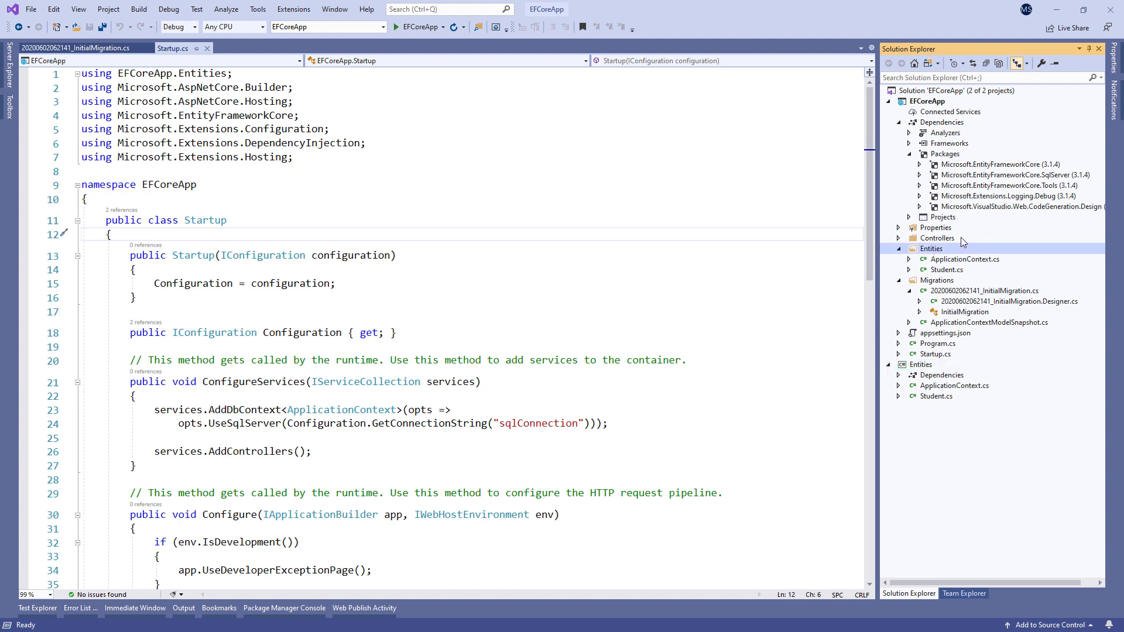
key(Delete)
click(580, 364)
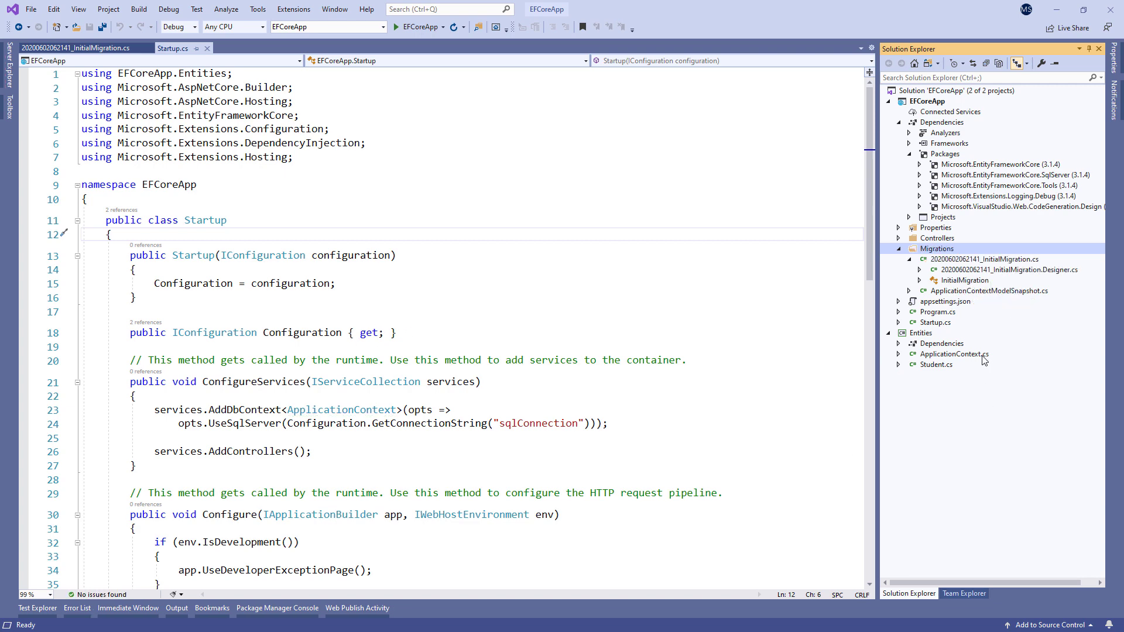
- Change the namespace to Entities in ApplicationContext.cs and Student.cs and save both
double_click(955, 354)
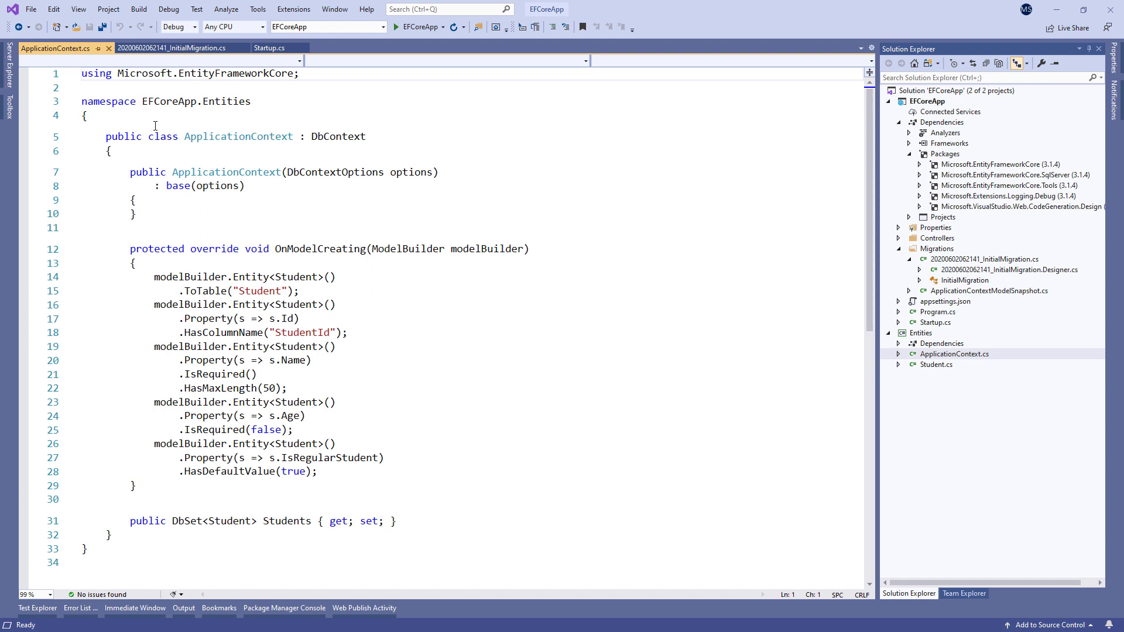
click(201, 101)
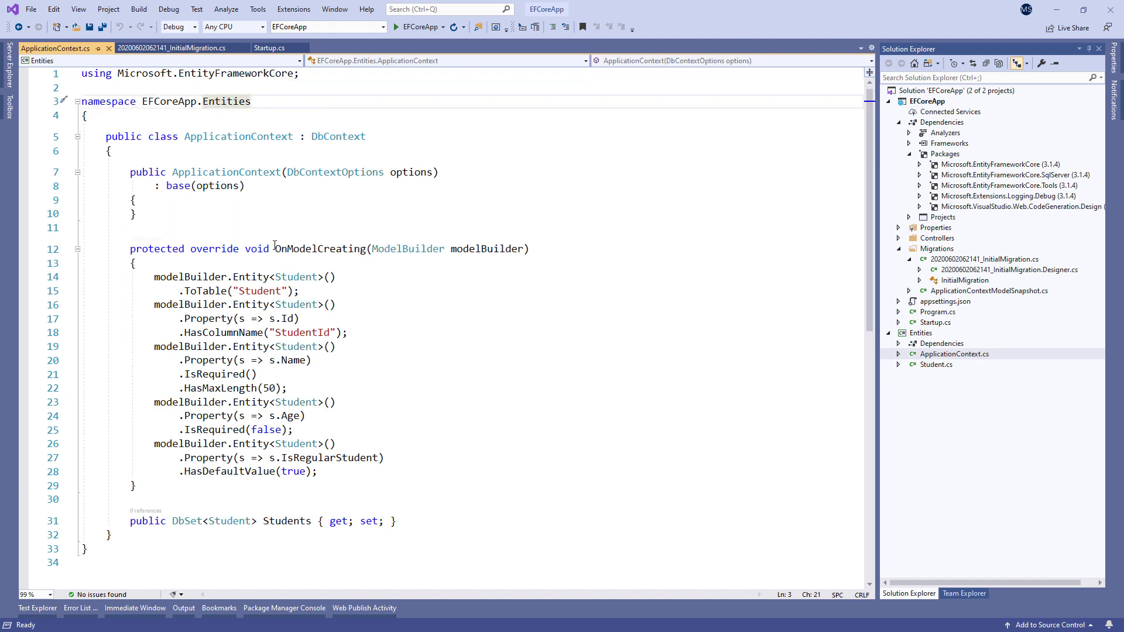
key(BackSpace)
key(BackSpace)
key(BackSpace)
key(BackSpace)
key(BackSpace)
key(BackSpace)
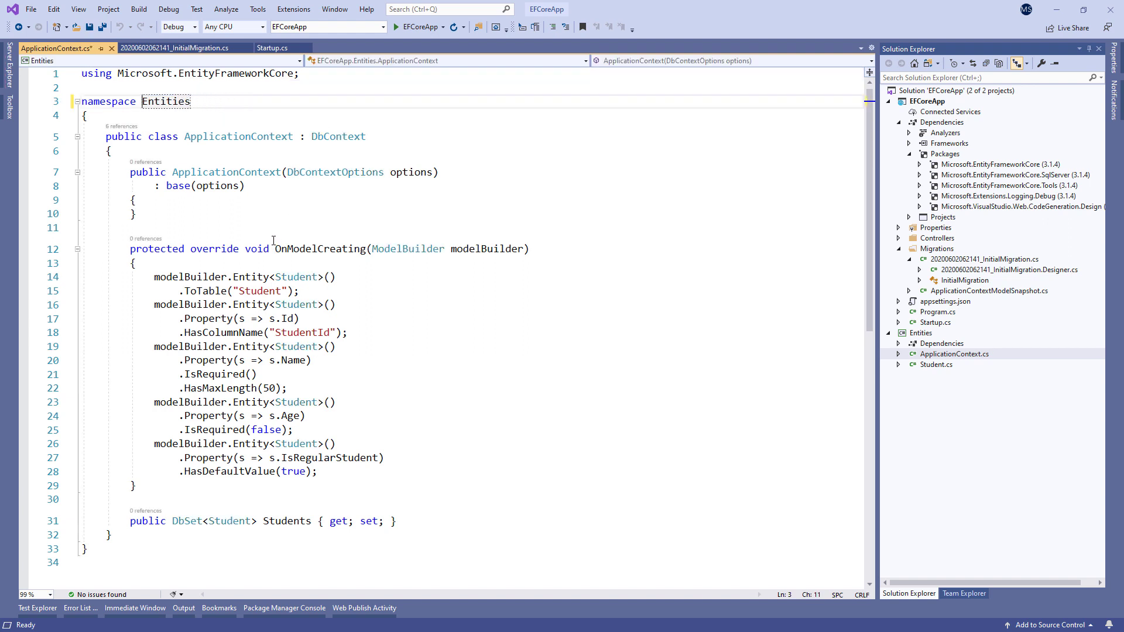
key(ctrl+s)
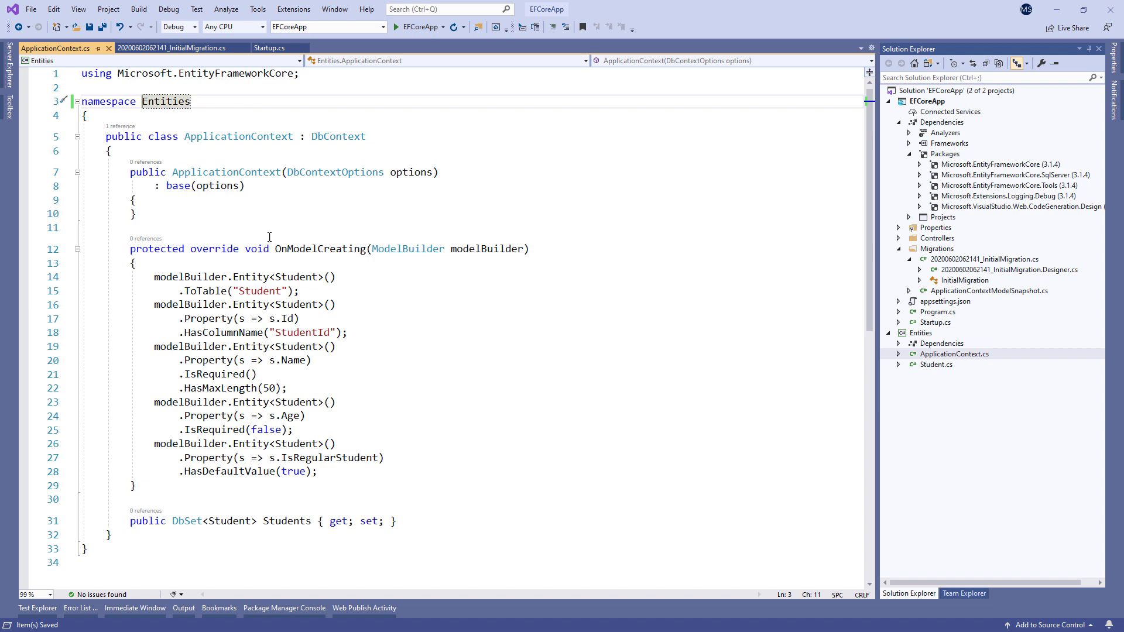
double_click(936, 364)
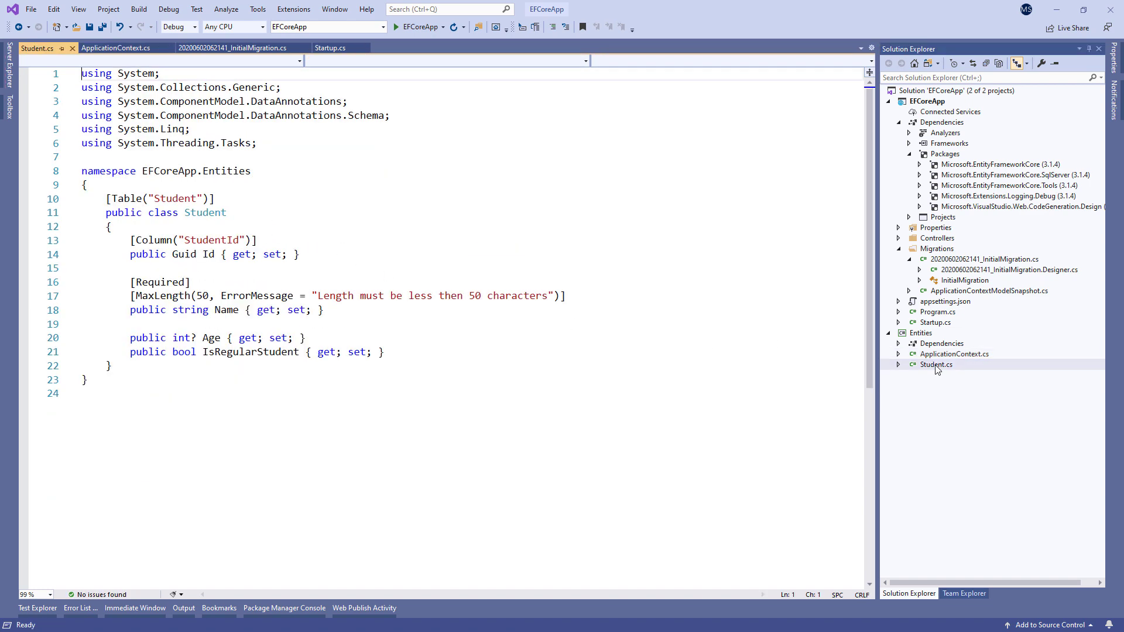
click(200, 172)
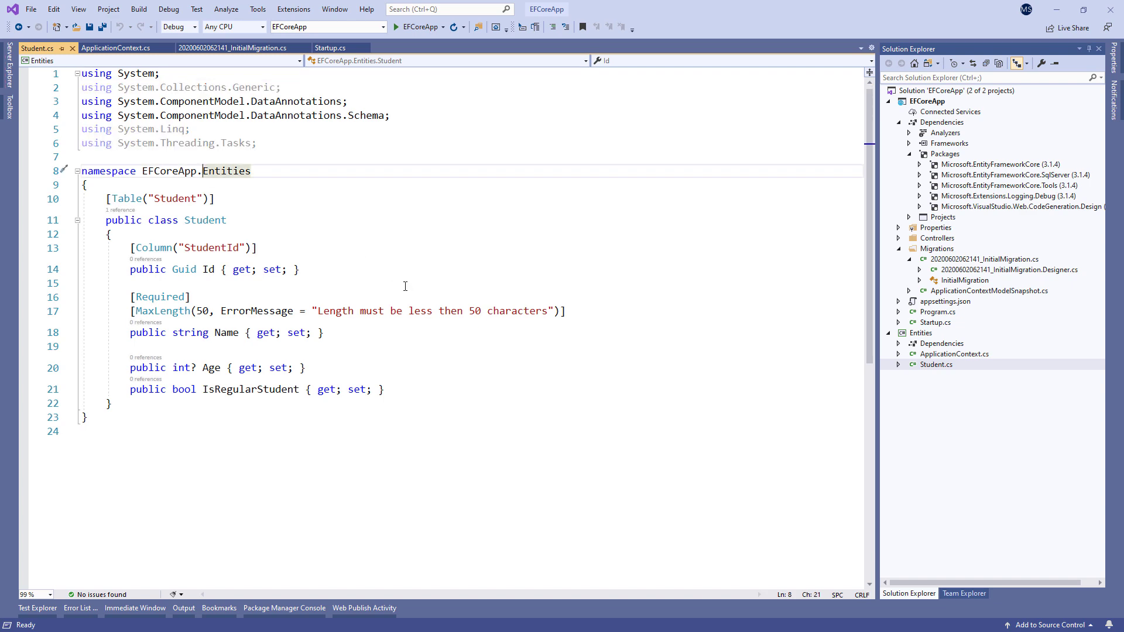
key(BackSpace)
key(BackSpace)
key(BackSpace)
key(BackSpace)
key(BackSpace)
key(BackSpace)
key(BackSpace)
key(BackSpace)
key(BackSpace)
key(BackSpace)
key(ctrl+s)
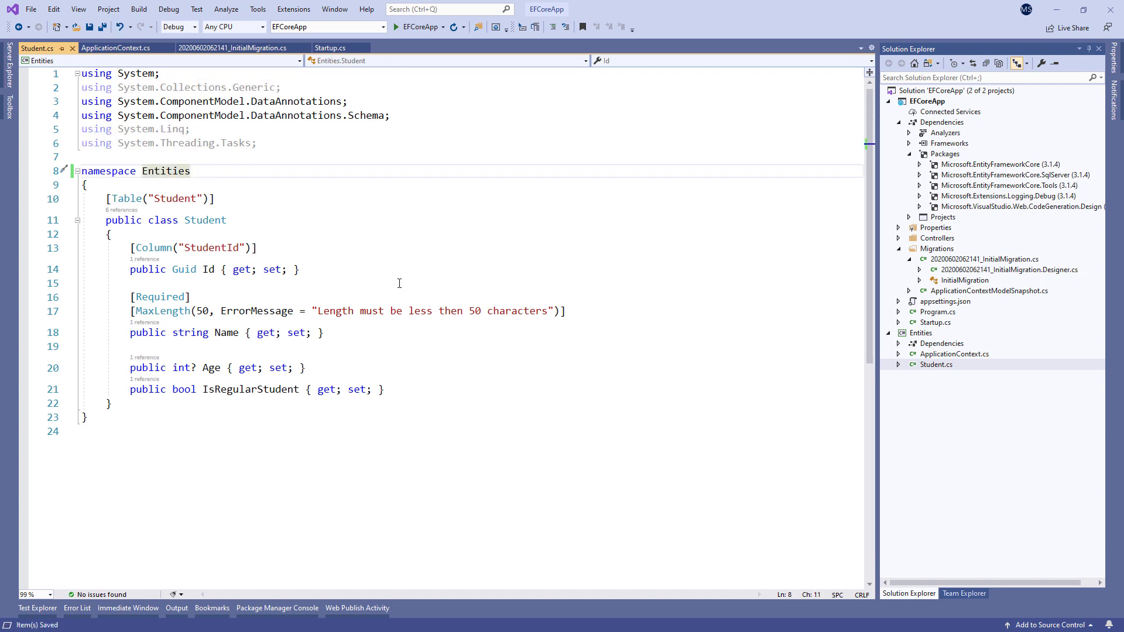
- Shorten Startup.cs's using line to 'using Entities;', save, and build the solution
double_click(934, 322)
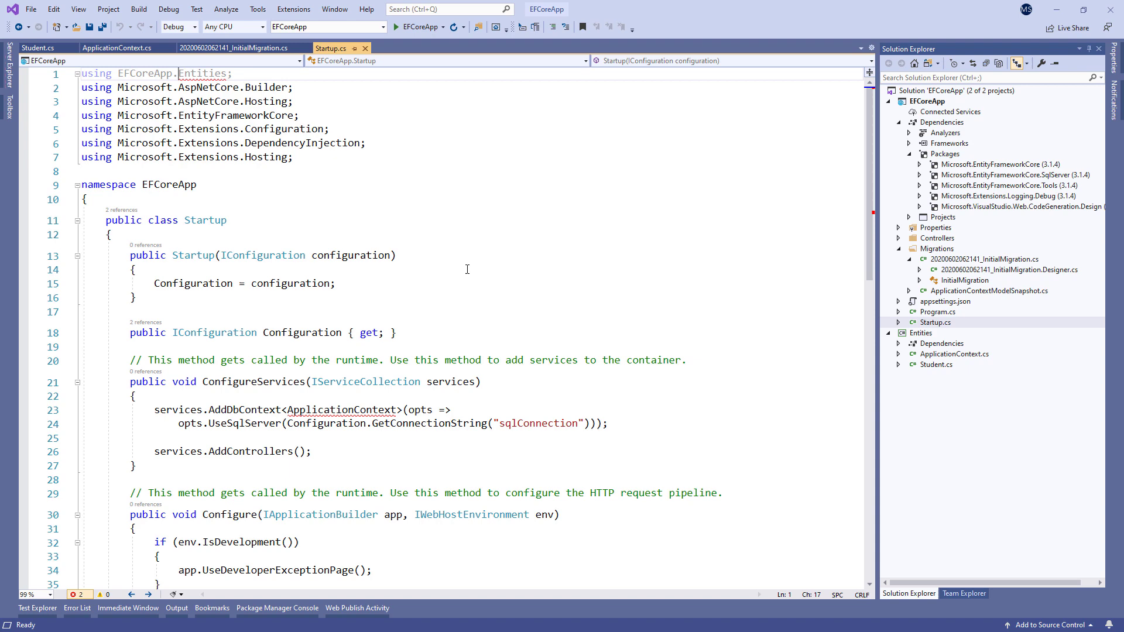
key(BackSpace)
key(BackSpace)
key(BackSpace)
key(ctrl+s)
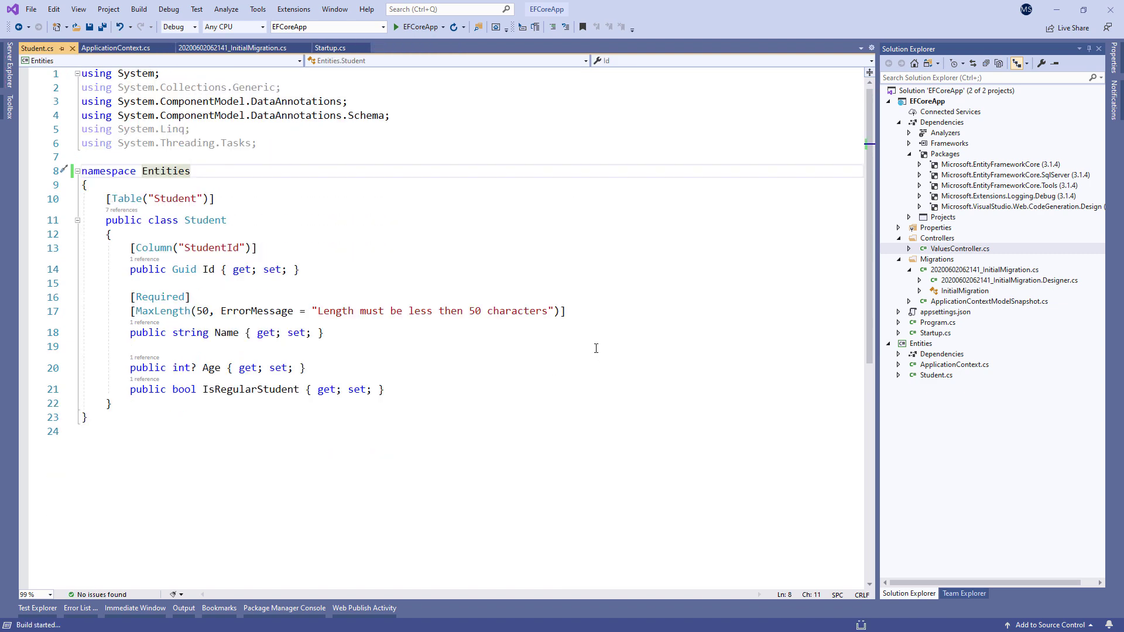
key(ctrl+shift+b)
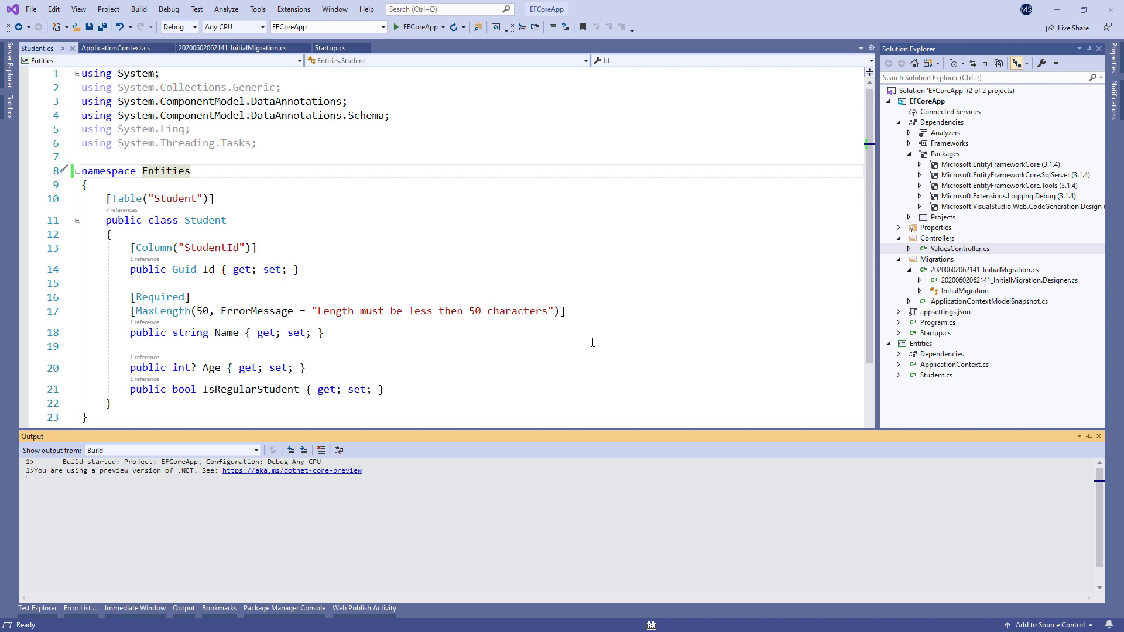
- Run Add-Migration TestMigrationFromSeparateProject in the console, see the assembly mismatch error, and return to Startup.cs
click(277, 608)
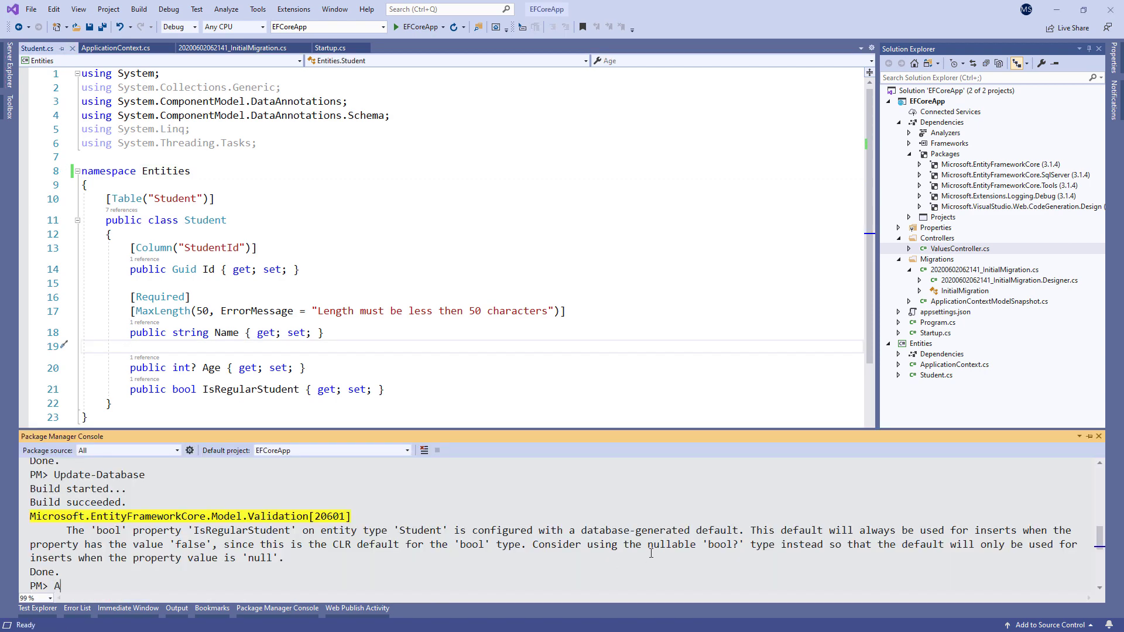
text(Add-Migration TestMigrationFromSeparatePr)
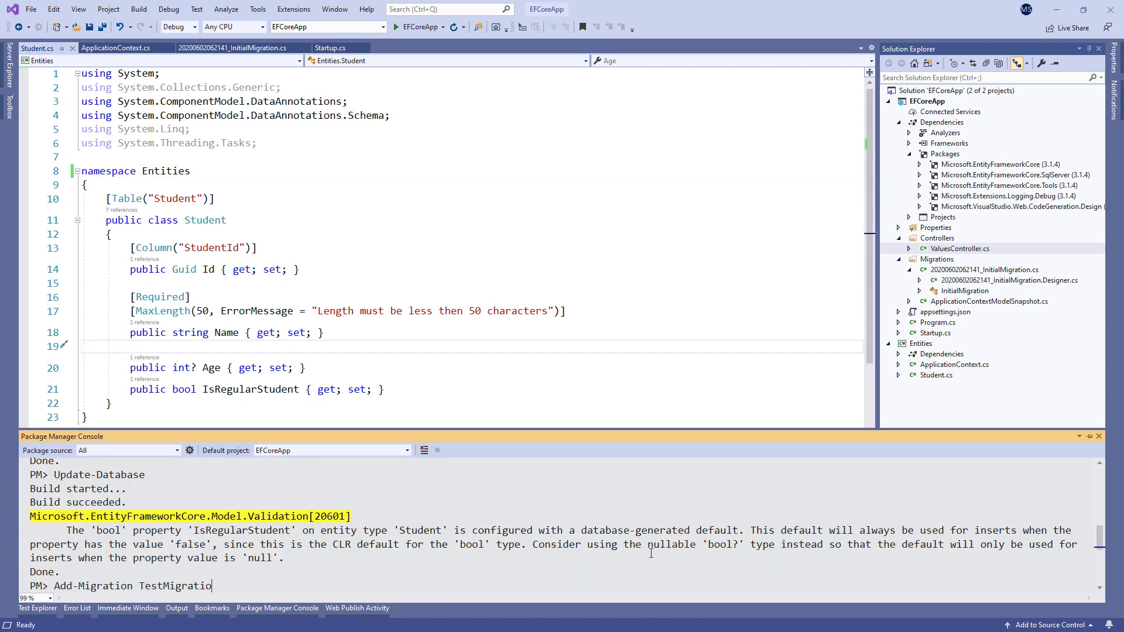
text(oject)
key(Return)
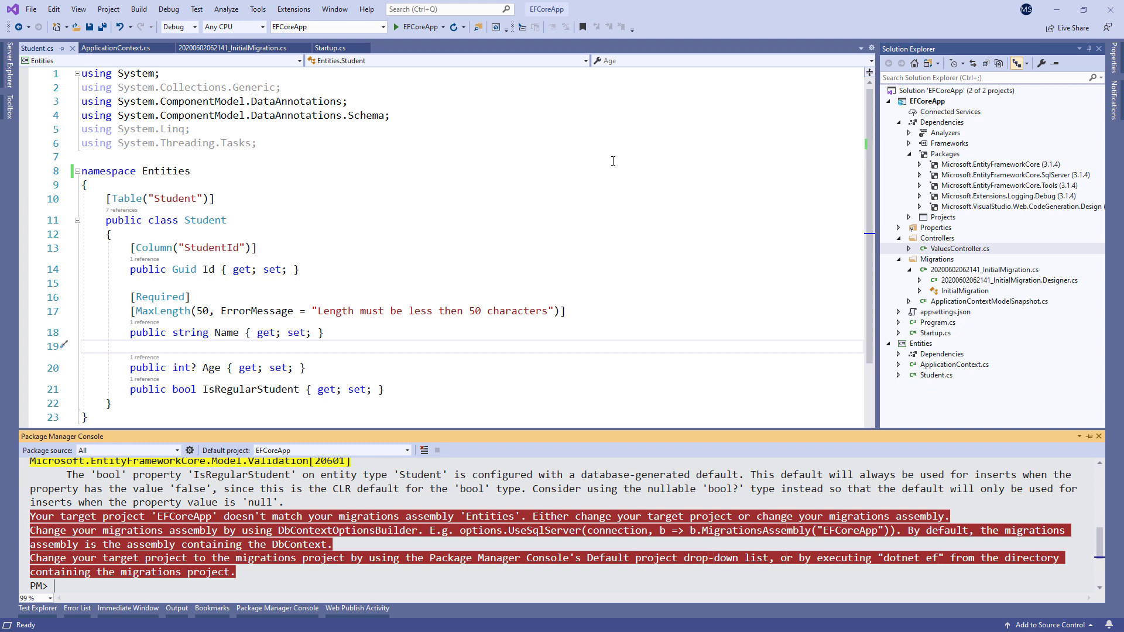
click(332, 47)
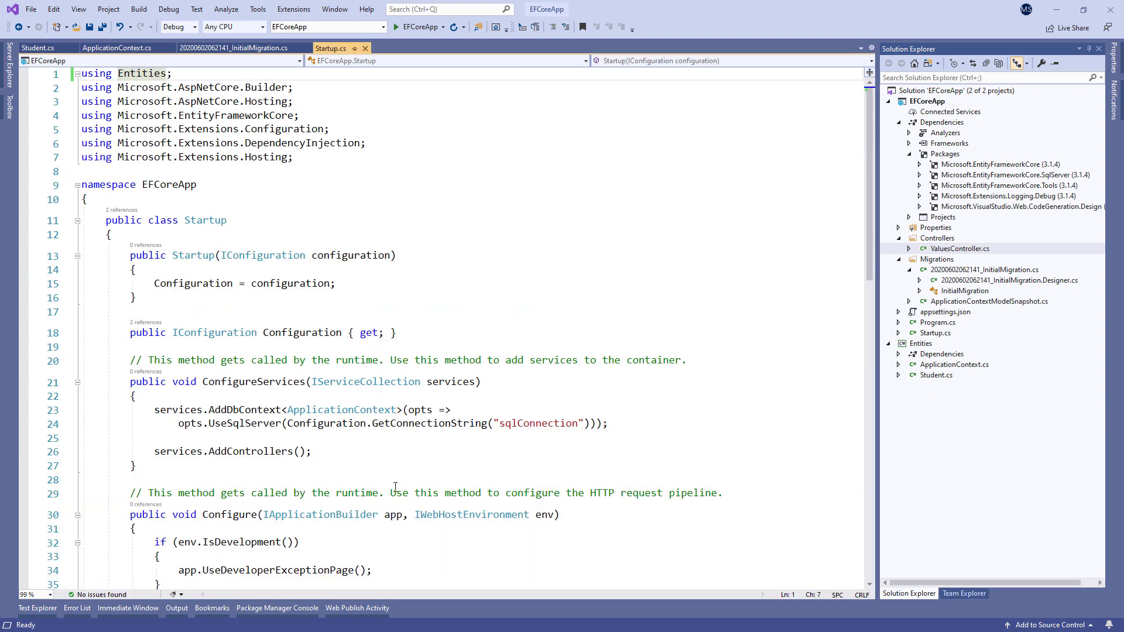
- Add options => options.MigrationsAssembly("EFCoreApp") to the UseSqlServer call and save Startup.cs
click(593, 423)
text(,)
key(Return)
text(options)
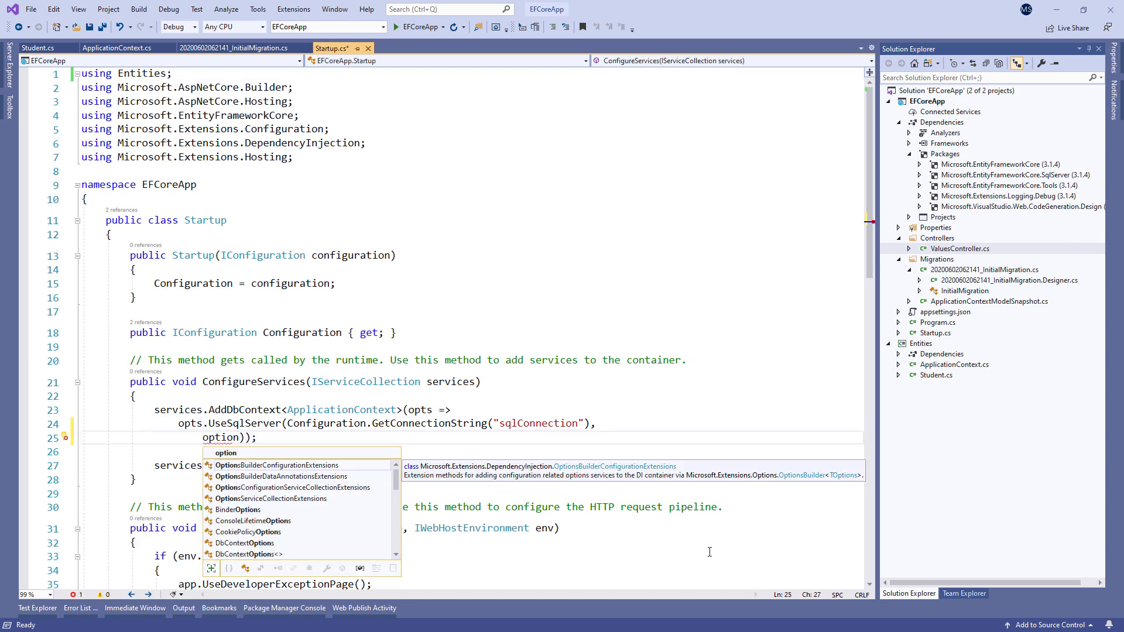
text( => options)
text(.mig)
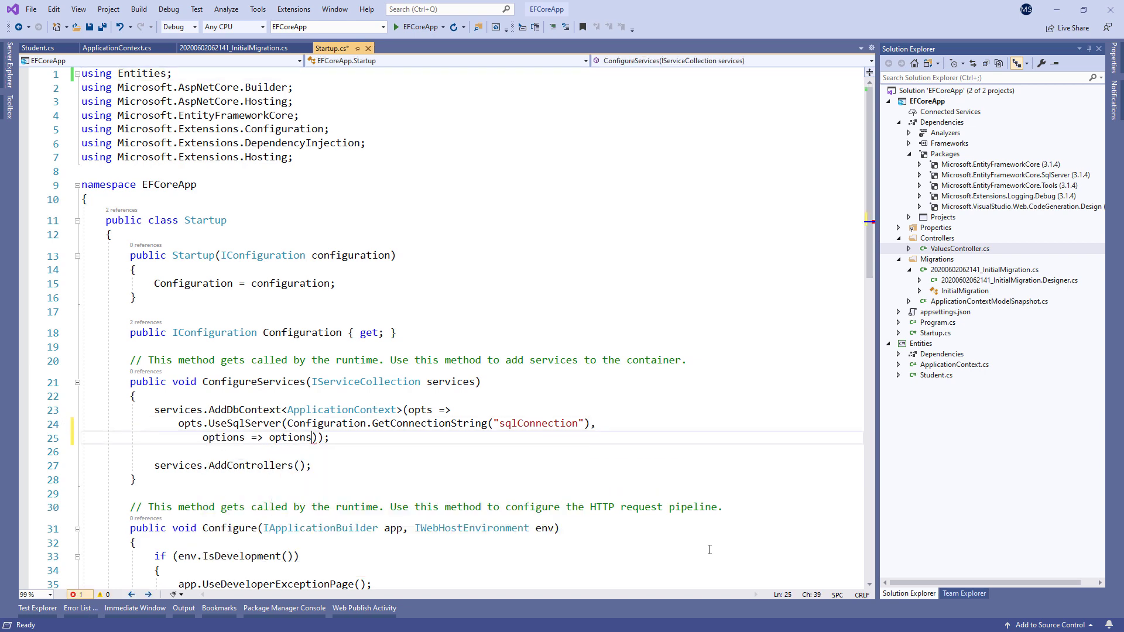
key(Tab)
text(("E)
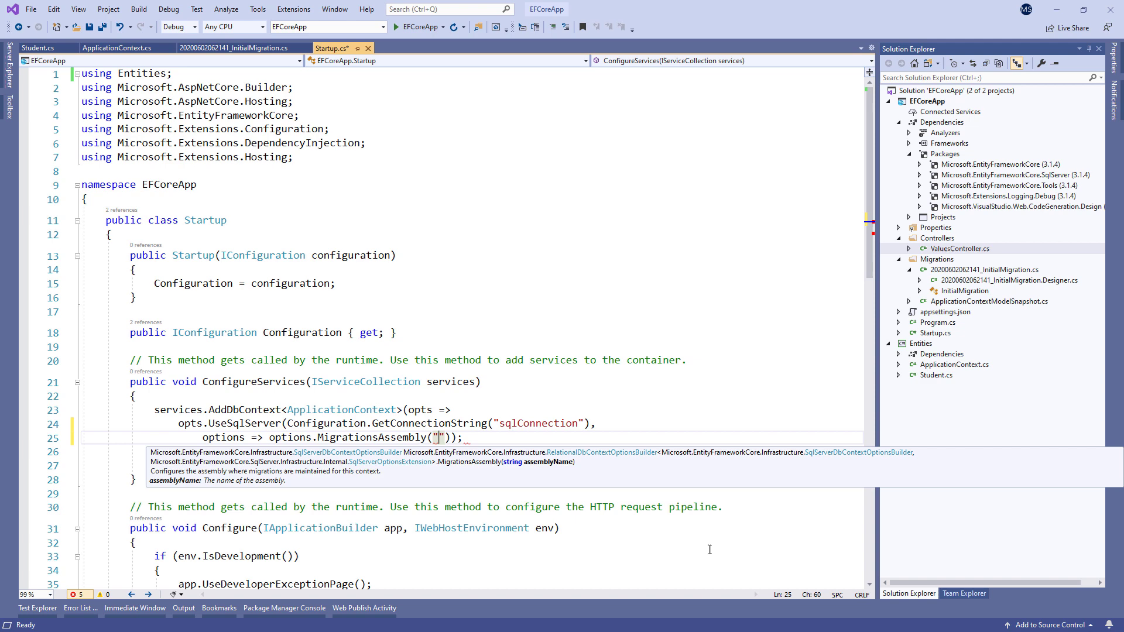
text(FCoreApp")))
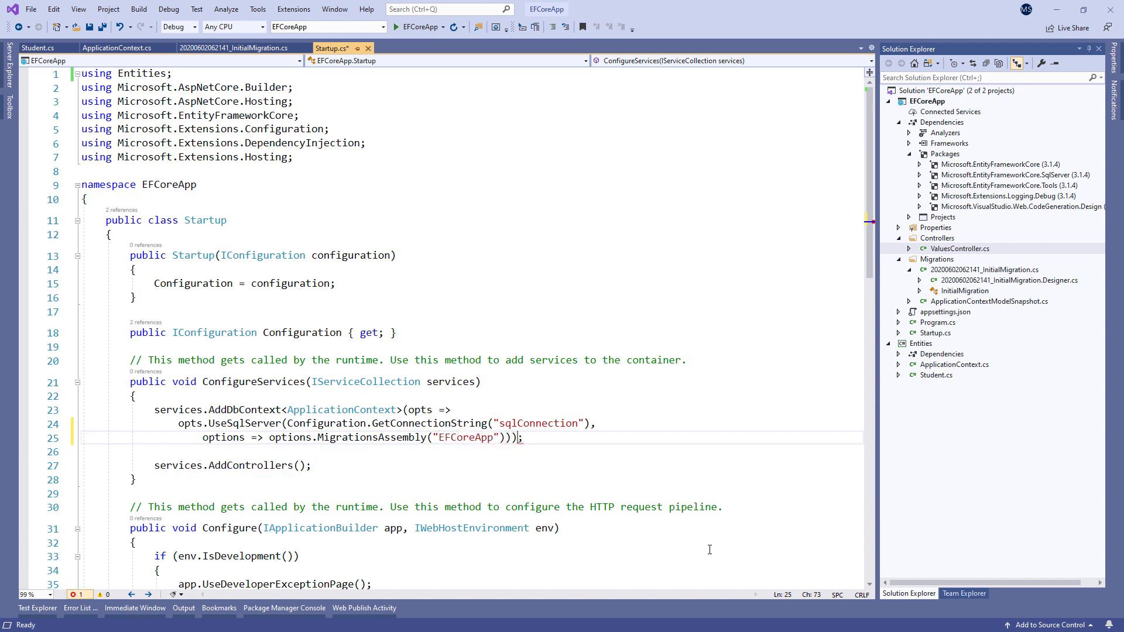
key(ctrl+s)
- Rerun Add-Migration TestMigrationFromSeparateProject successfully and close the generated empty migration file
click(284, 608)
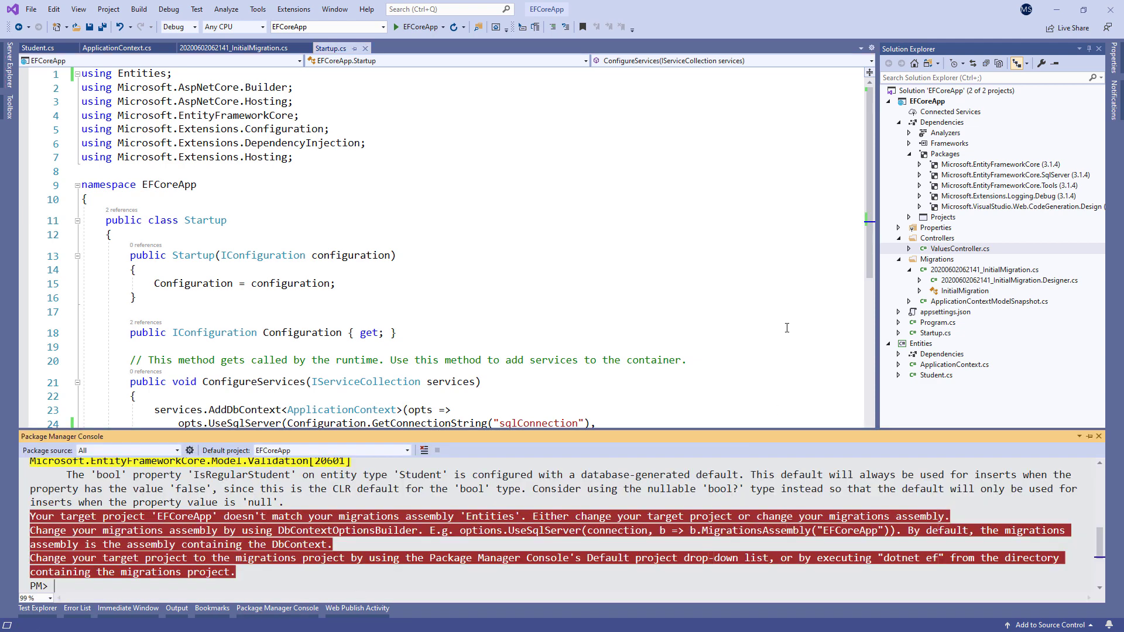
key(Up)
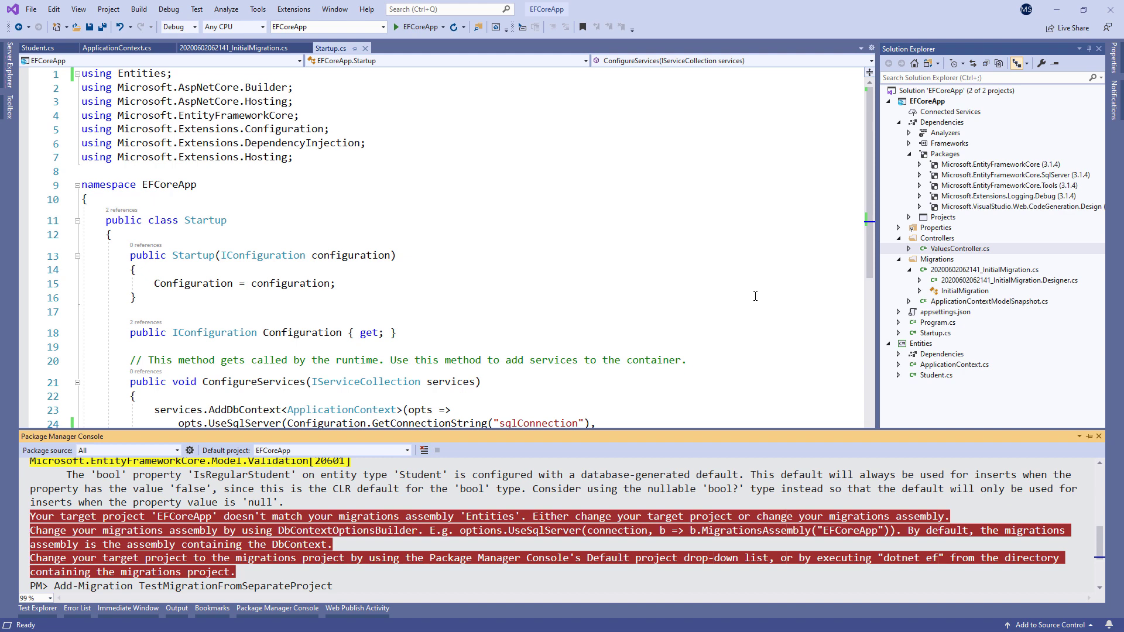
key(Return)
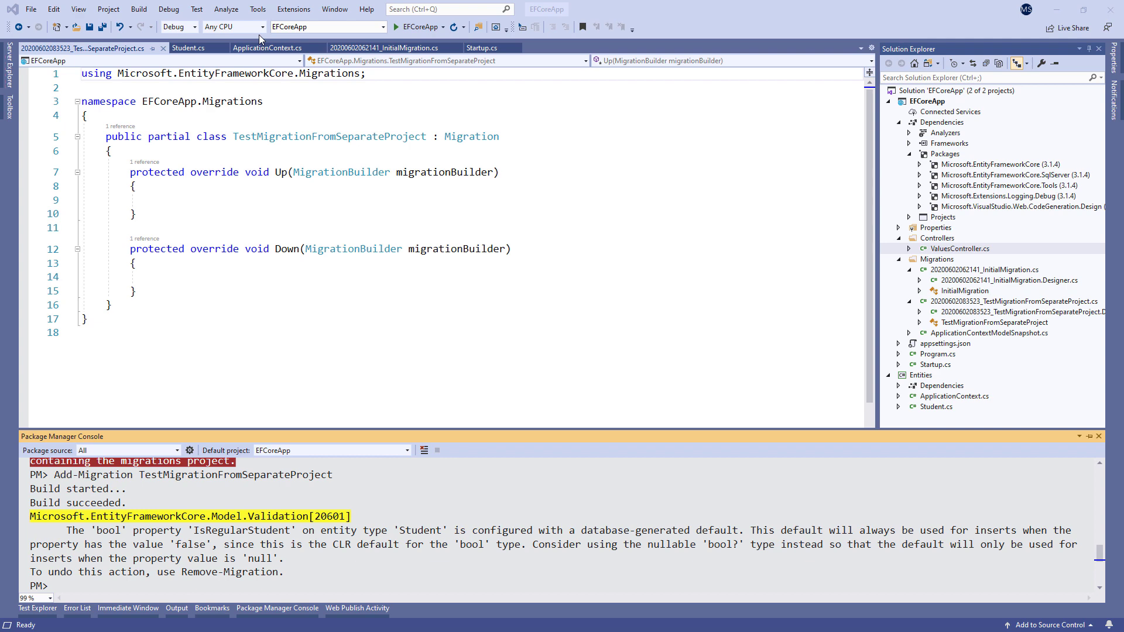
click(163, 49)
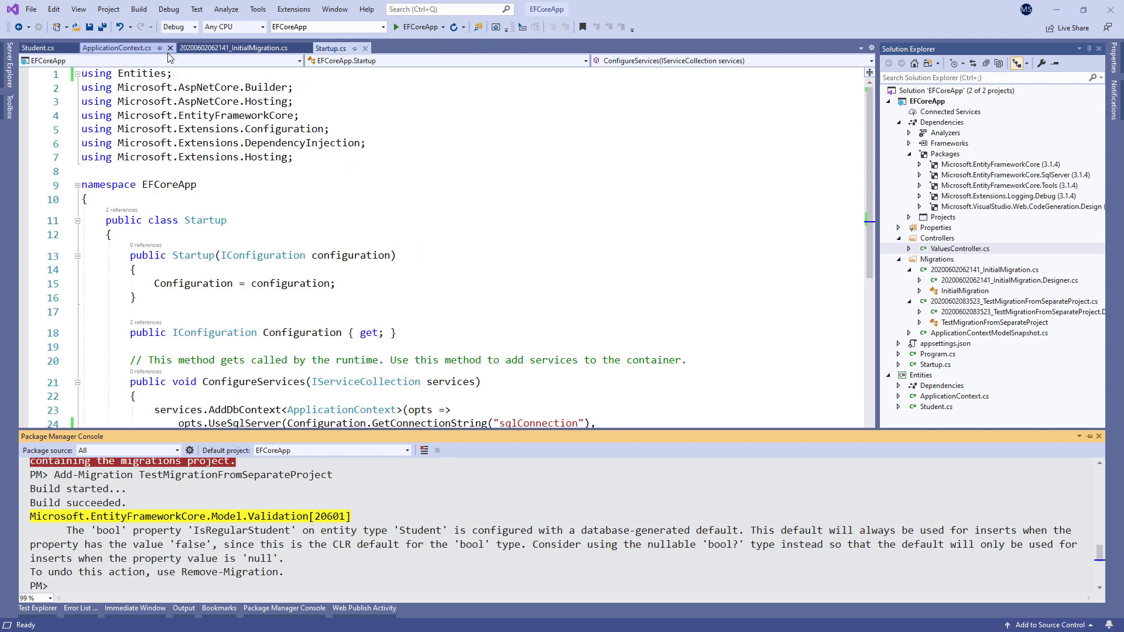
click(73, 587)
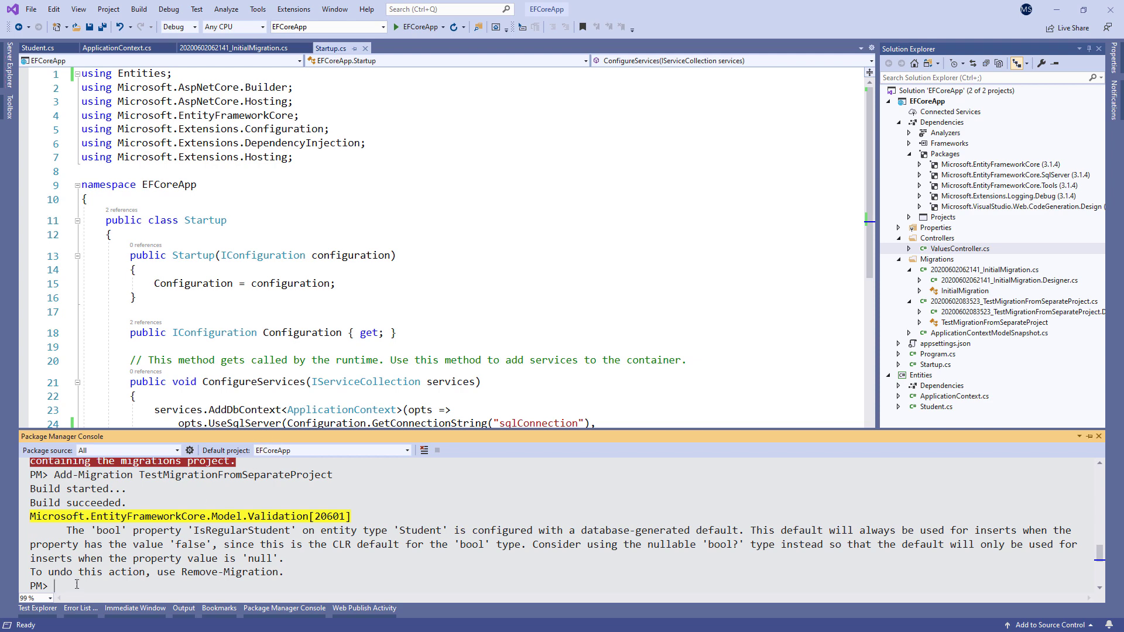
text(Re)
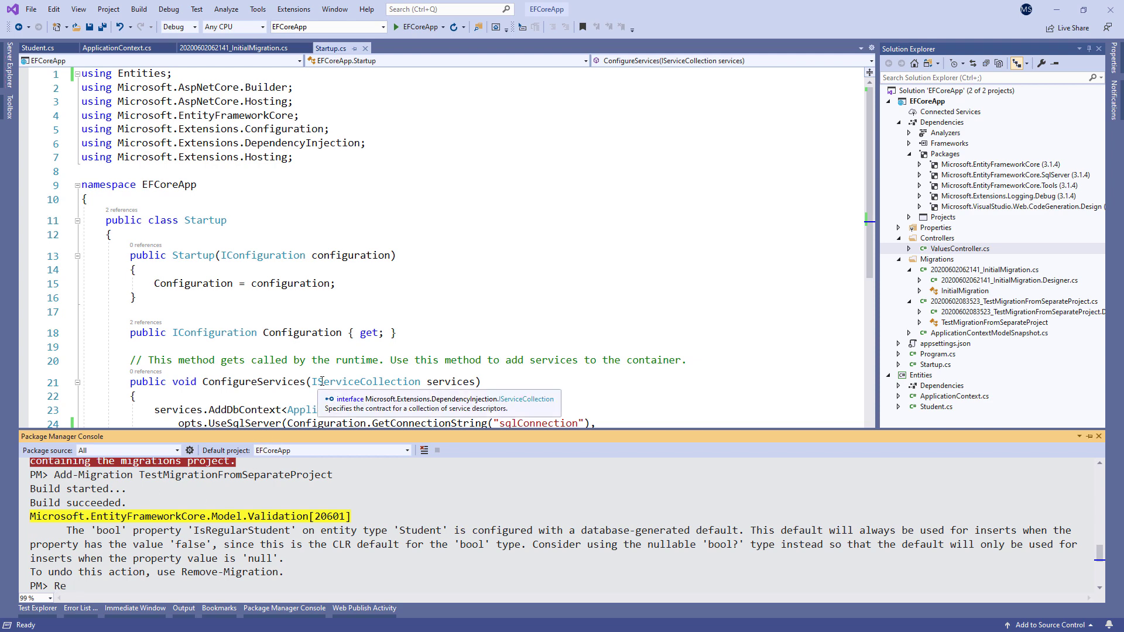
text(move-Migration)
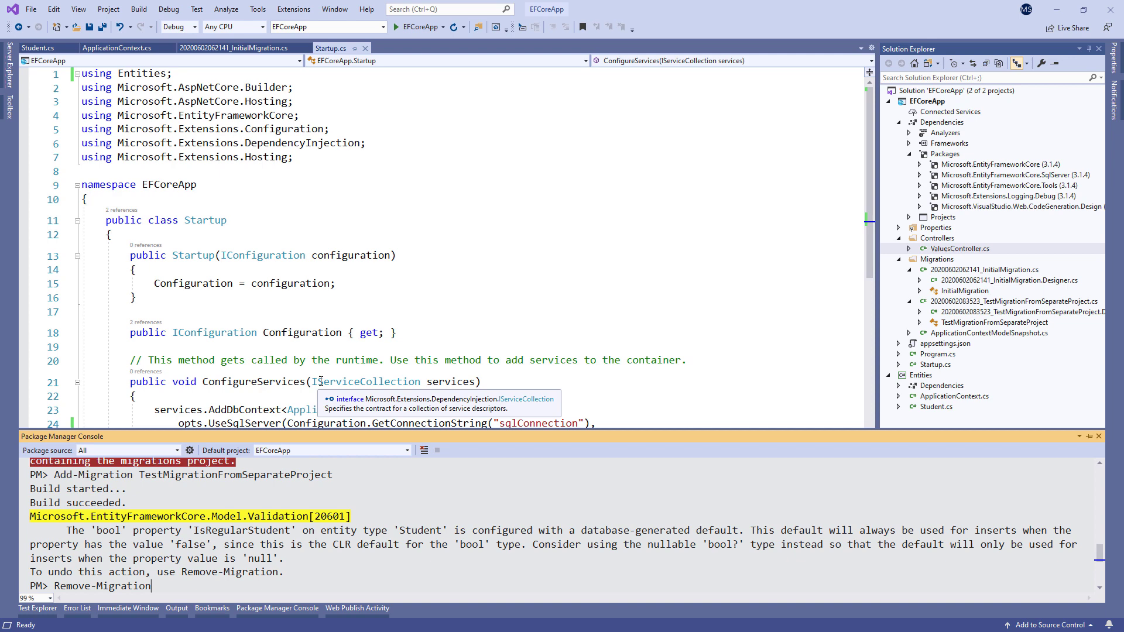
- Run Remove-Migration to drop TestMigrationFromSeparateProject, leaving only InitialMigration, and return to Startup.cs
key(Return)
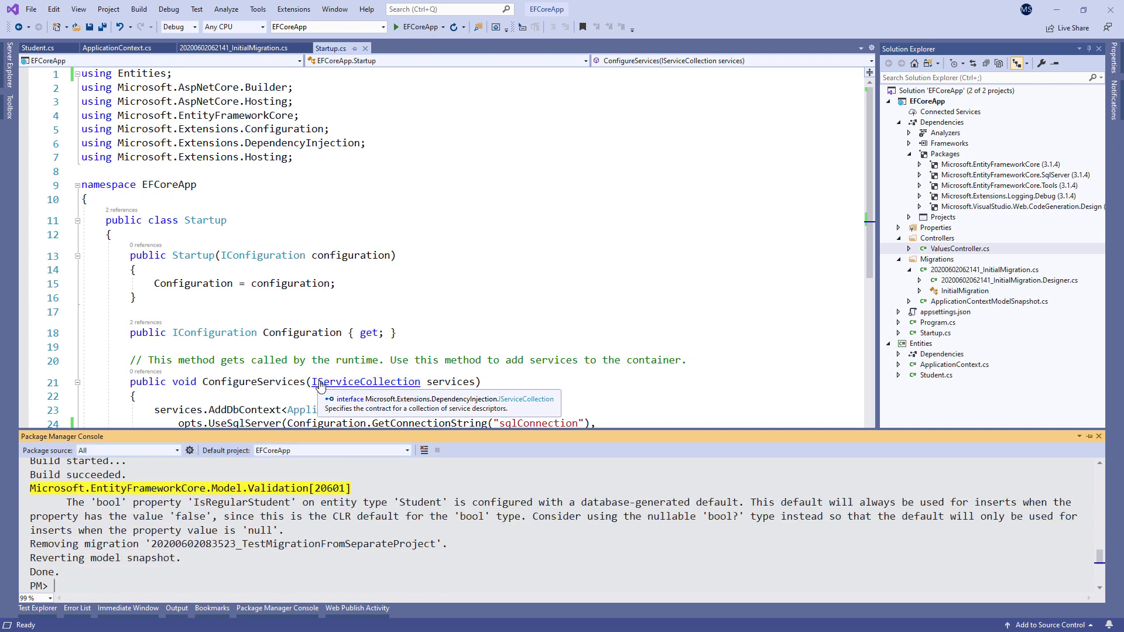
click(474, 285)
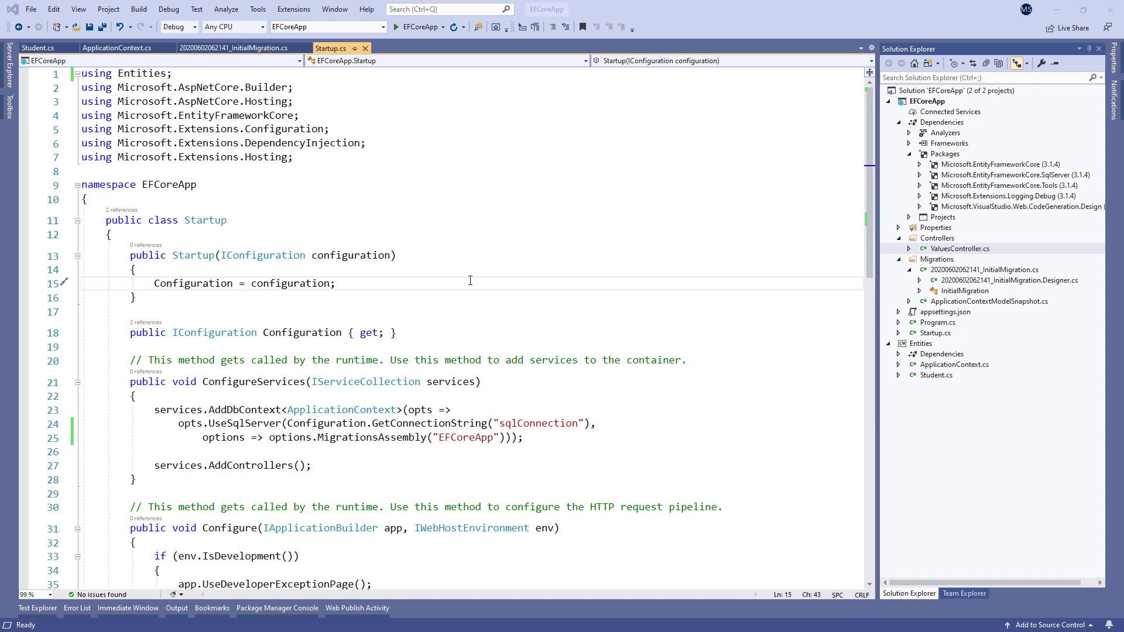
- In OnModelCreating, add modelBuilder.Entity<Student>().HasData with a first Student, John Doe aged 30
click(117, 47)
scroll(339, 439, down, 3)
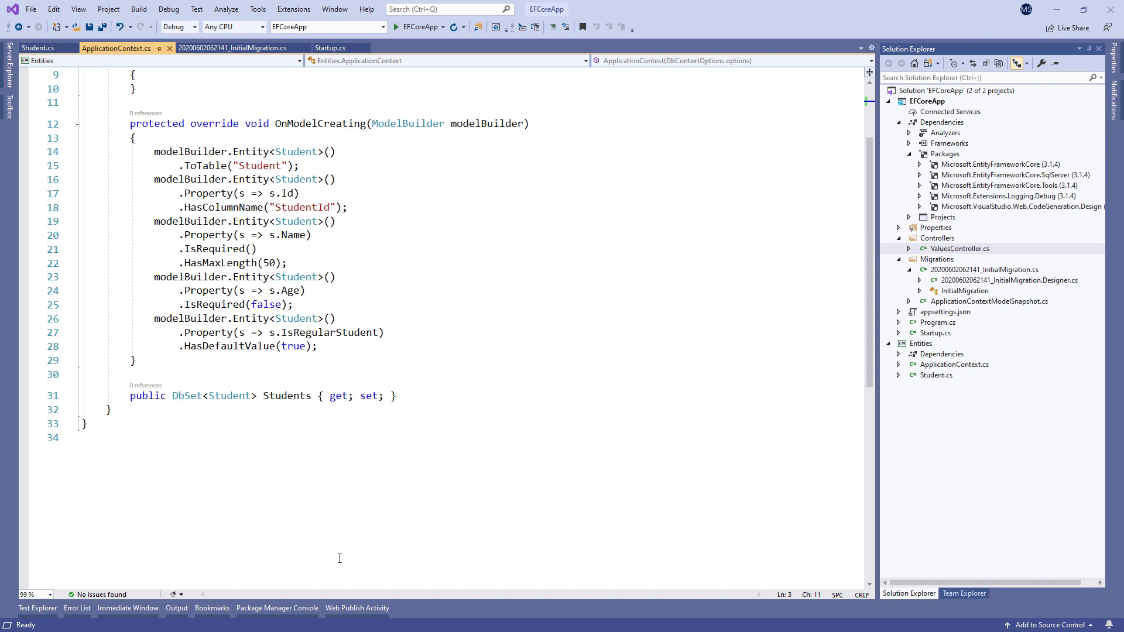
click(526, 346)
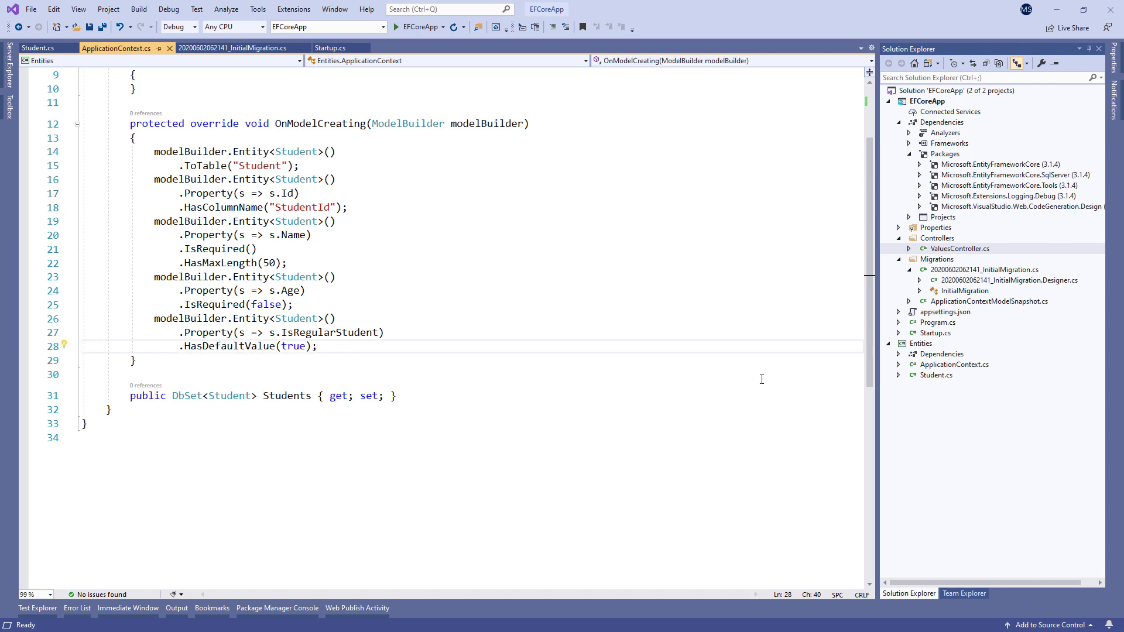
key(Return)
key(Return)
text(model)
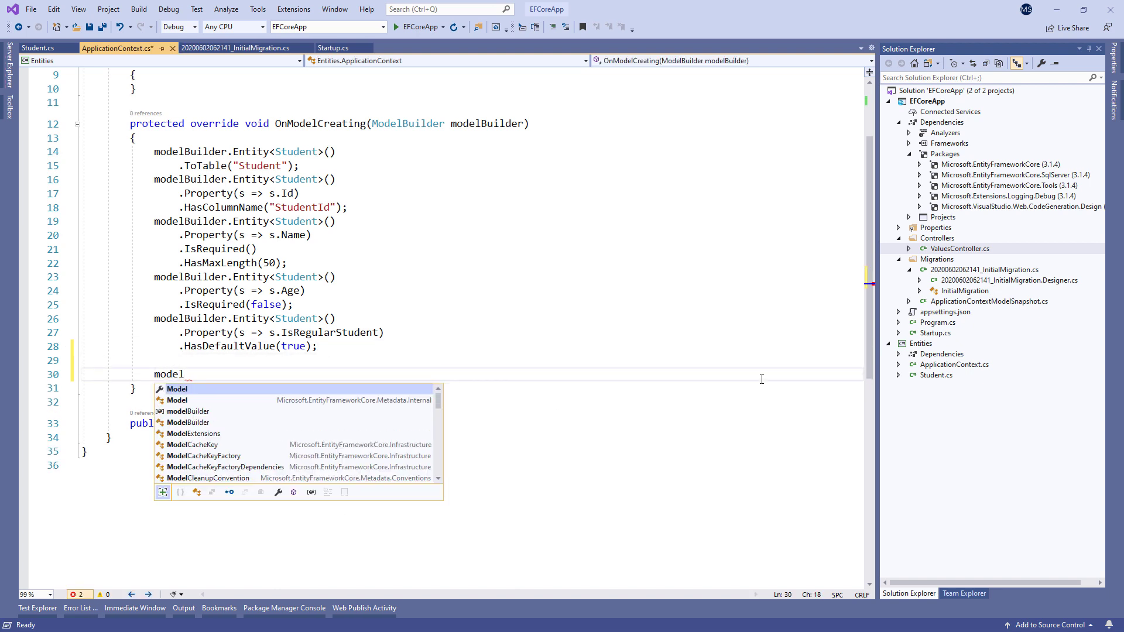
key(Down)
key(Down)
key(Tab)
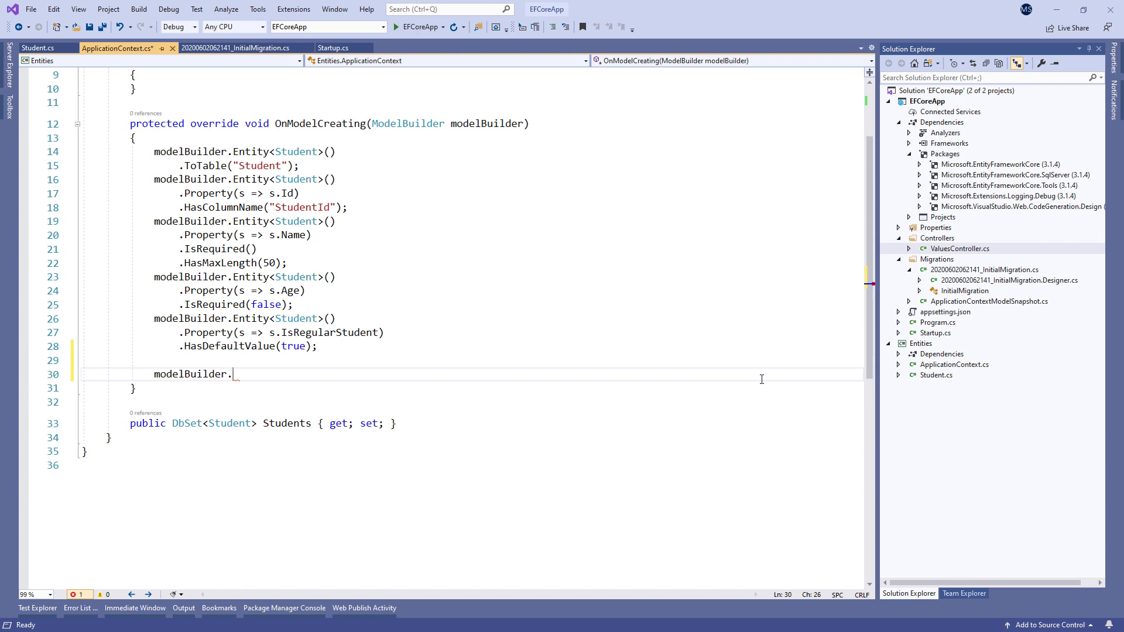
text(.enti)
key(Tab)
text(<Student>)
text(())
key(Return)
text(.Hasd)
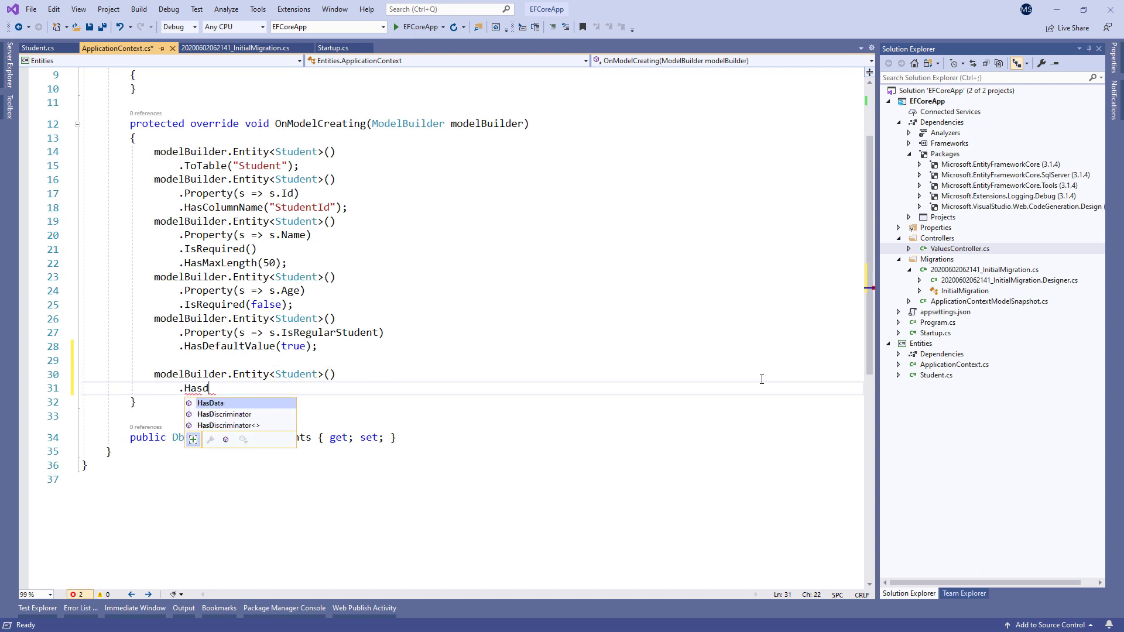
key(Tab)
text(()
key(Return)
text();)
key(Return)
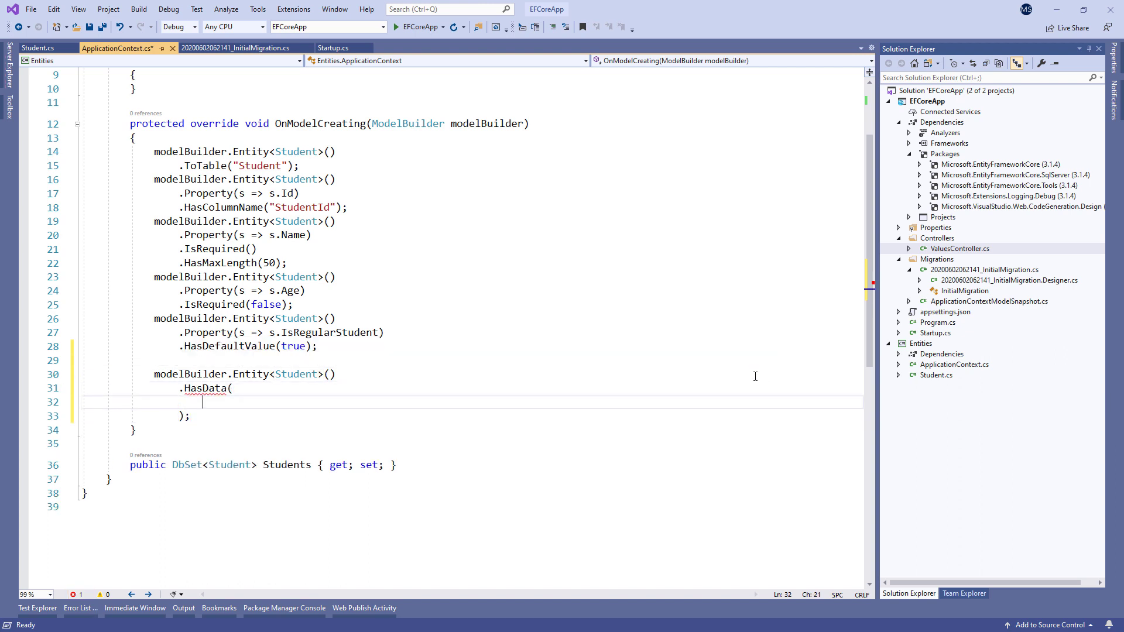
text(new Stu)
key(Tab)
key(Return)
text({)
key(Return)
text(Id = G)
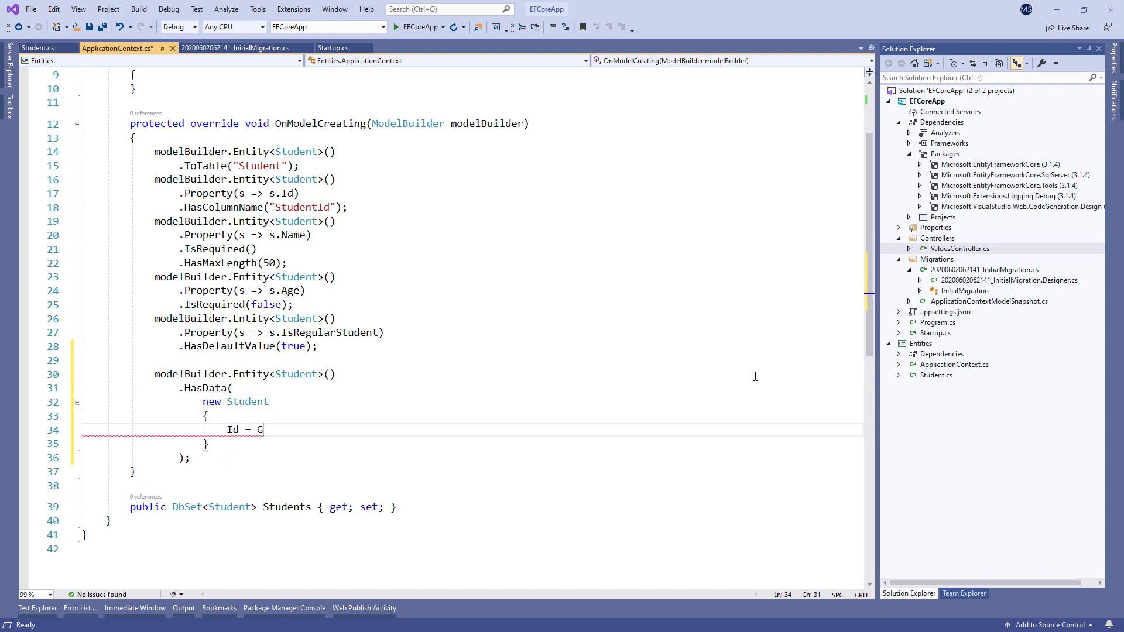
text(uid.NewGuid(),)
key(Return)
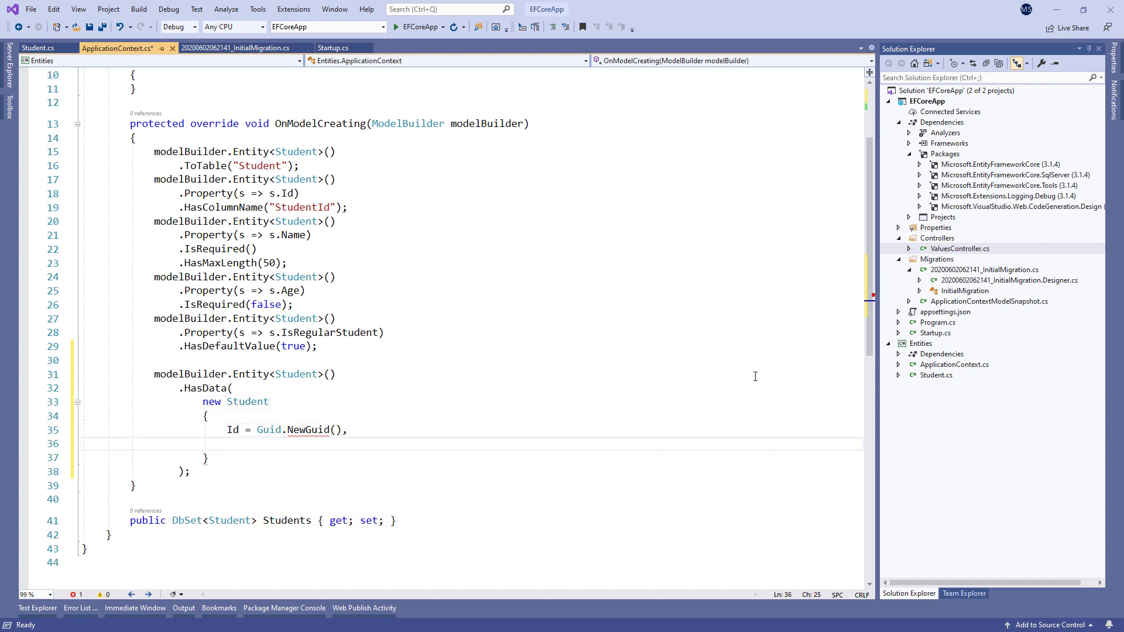
text(Name = "John)
text( Doe",)
key(Return)
text(Age)
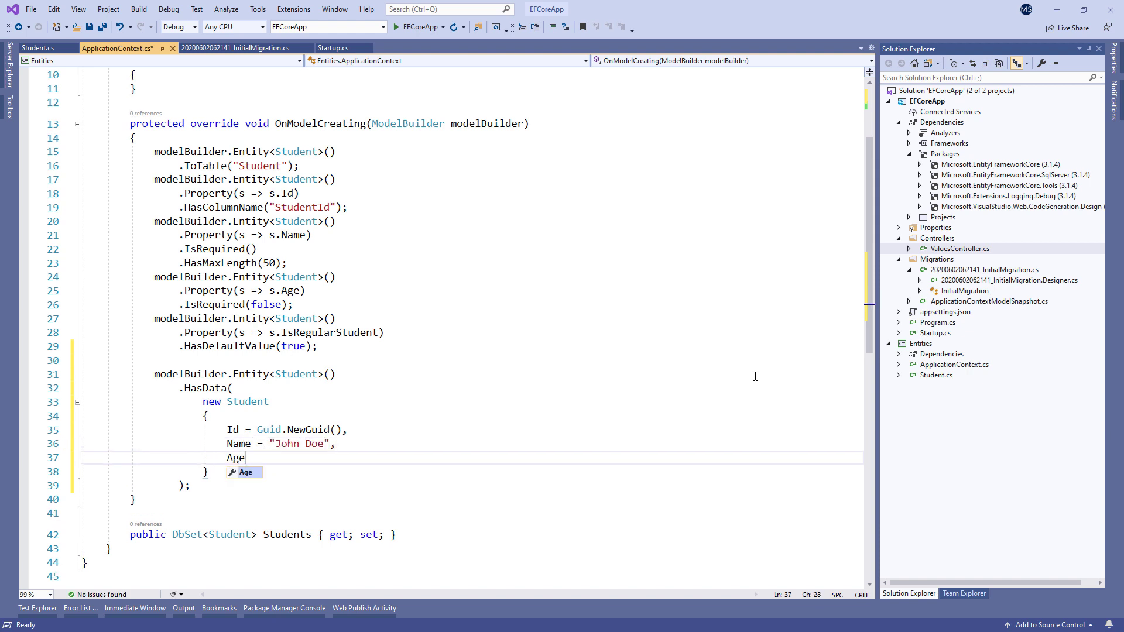
text( = 30)
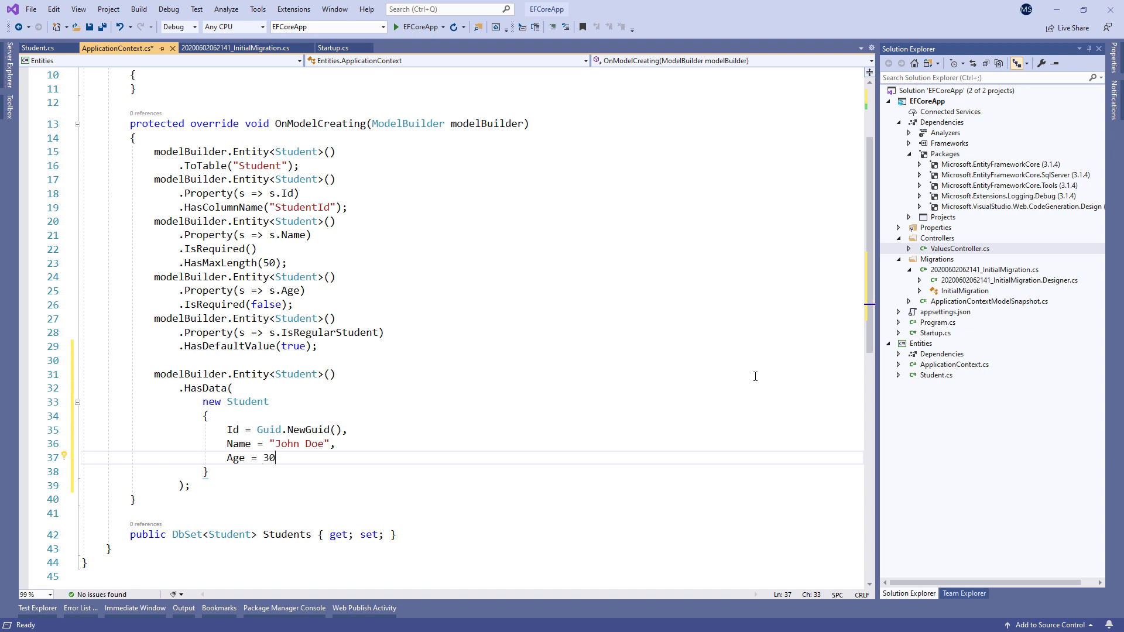
- Add a second seeded Student, Jane Doe aged 25, and save ApplicationContext.cs
key(Down)
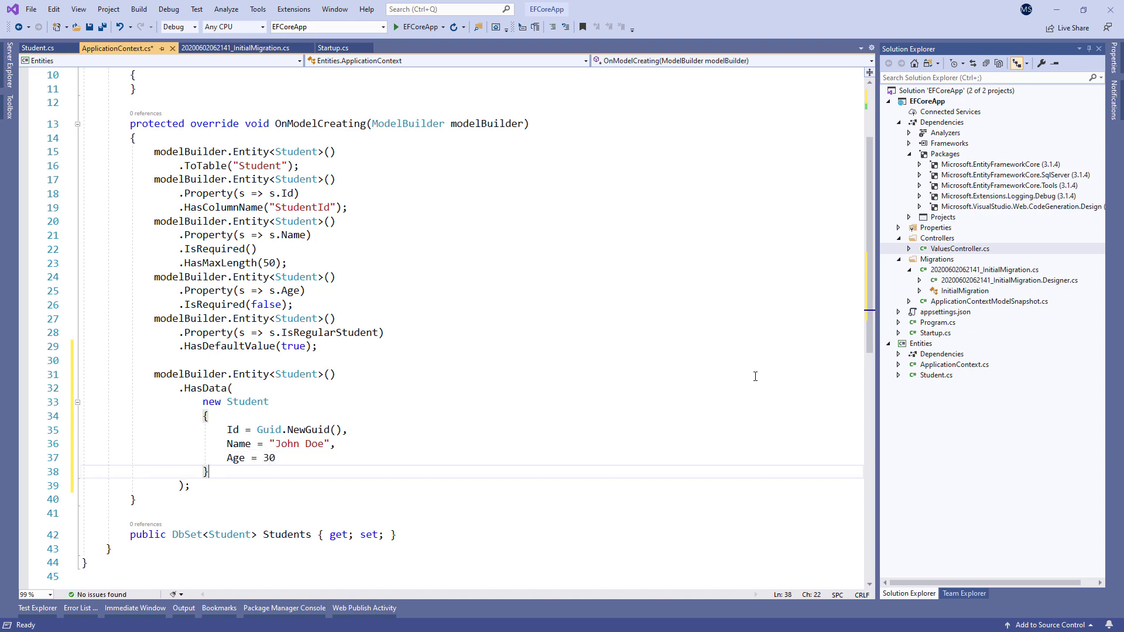
text(,)
key(Return)
text(new Student)
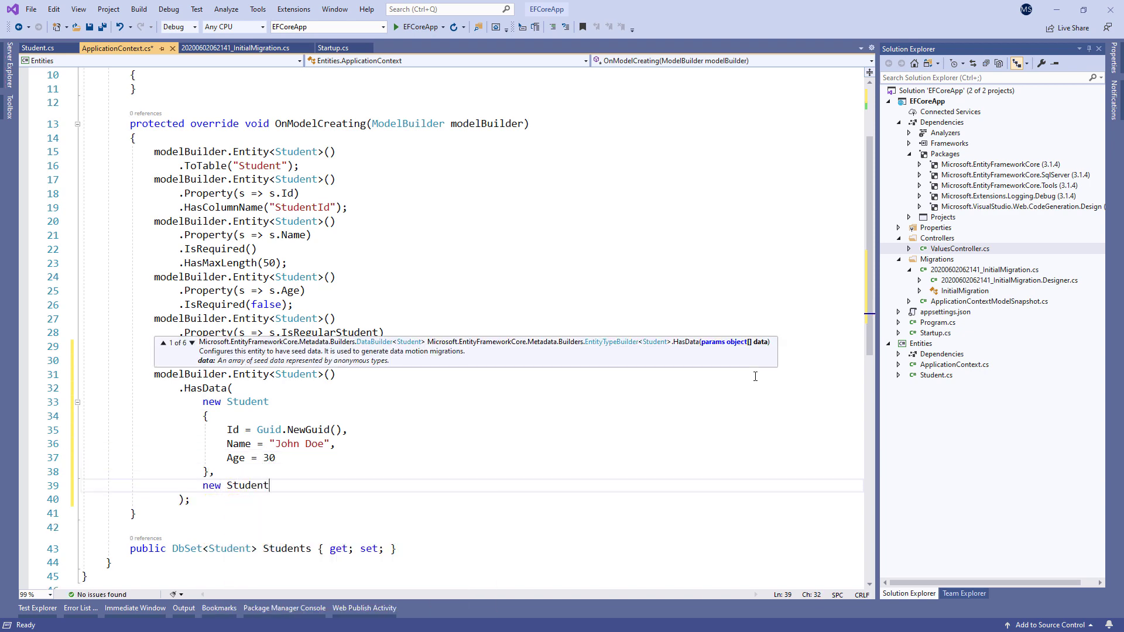
key(Return)
text({)
key(Return)
text(Id )
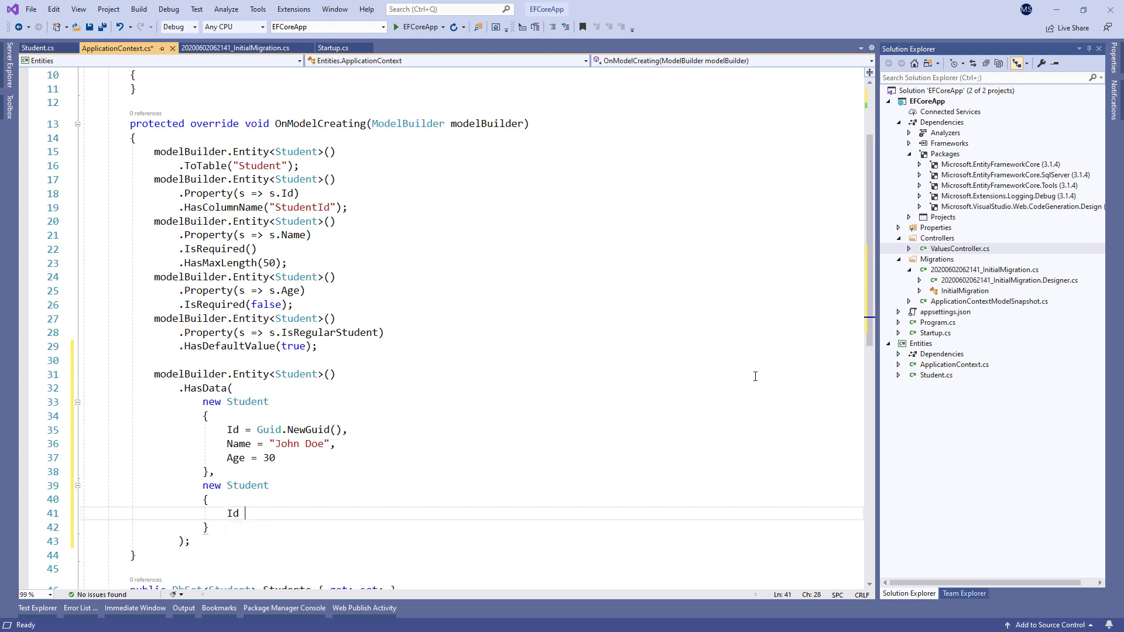
text(= Guid.NewGuid(),)
key(Return)
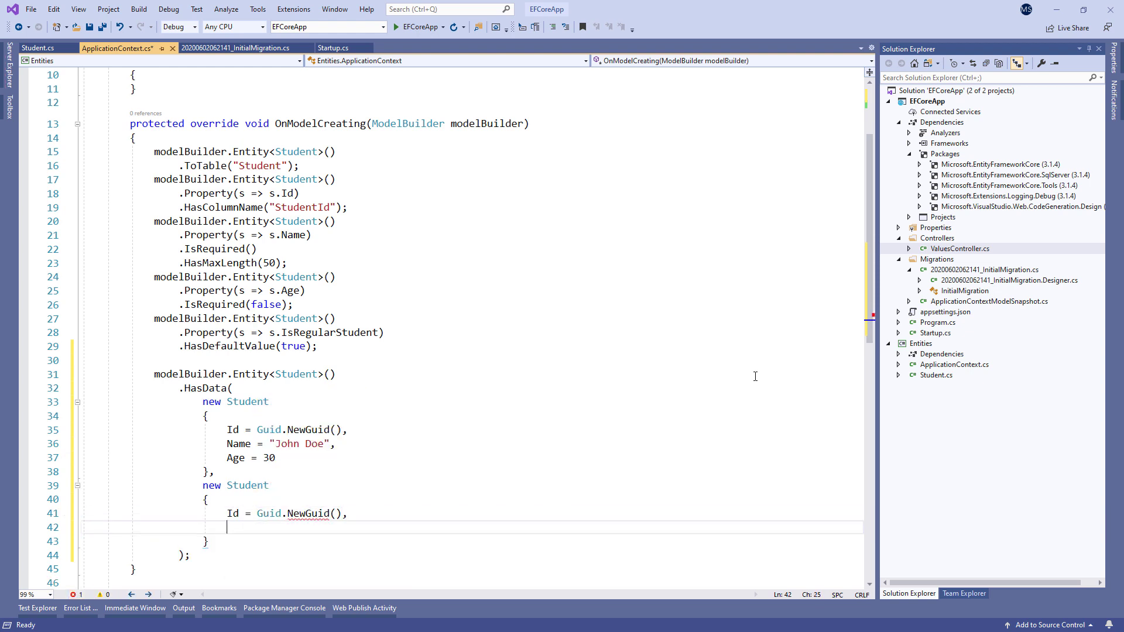
text(Name = "Jane )
text(Doe",)
key(Return)
text(Age = )
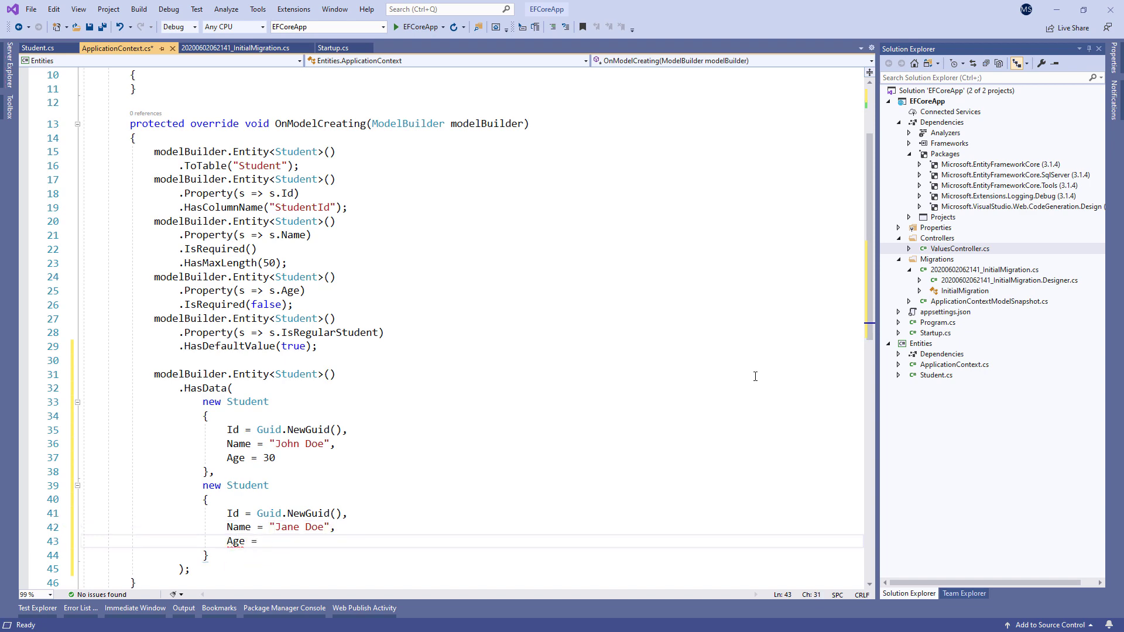
text(25)
scroll(806, 355, down, 3)
key(ctrl+s)
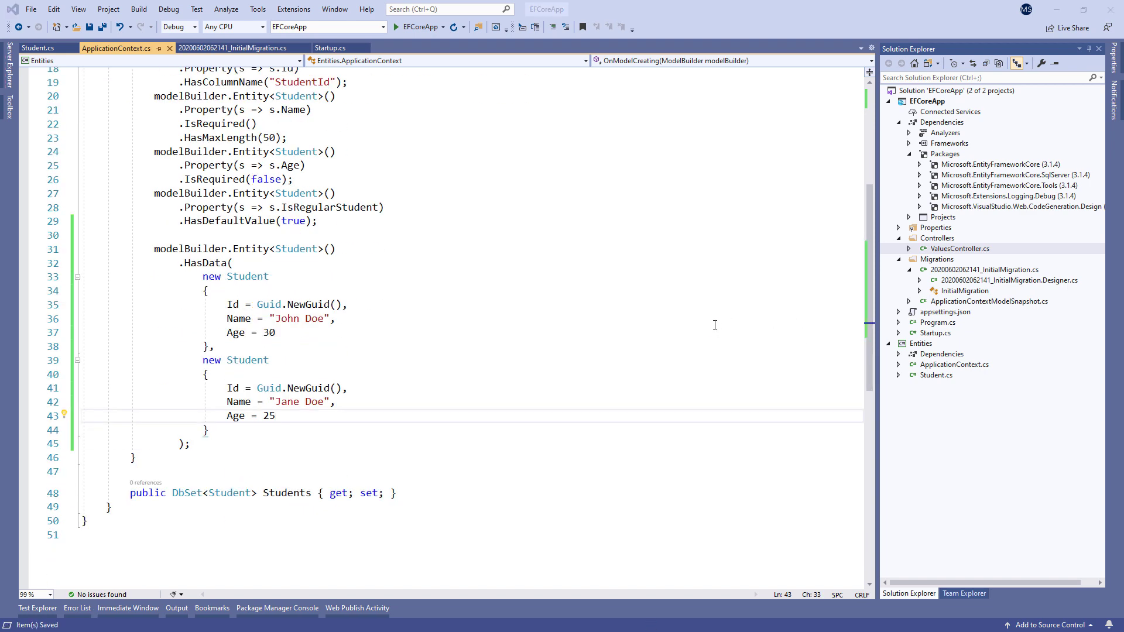
- Run Add-Migration SeedInitialData and Update-Database in the Package Manager Console
click(277, 608)
text(Add-Migration )
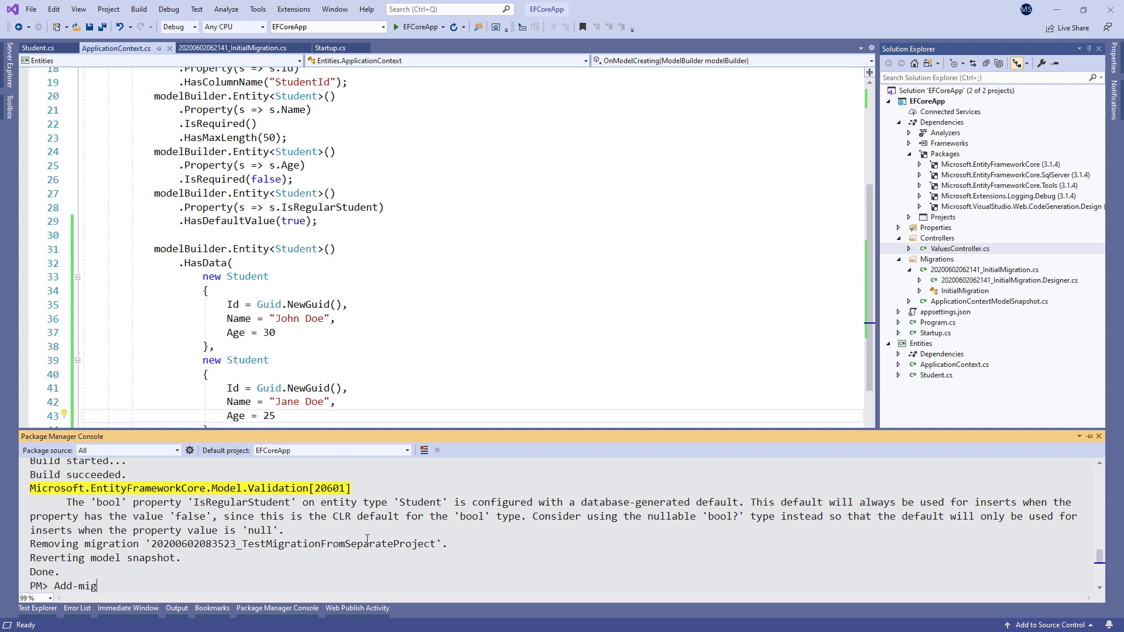
text(SeedInitialDat)
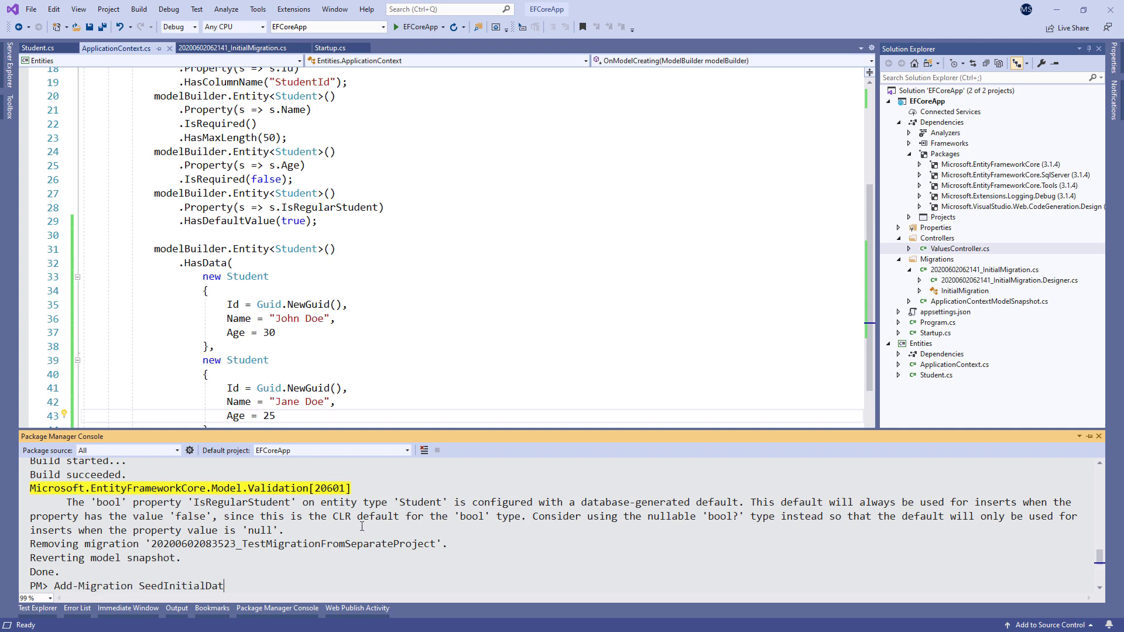
text(a)
key(Return)
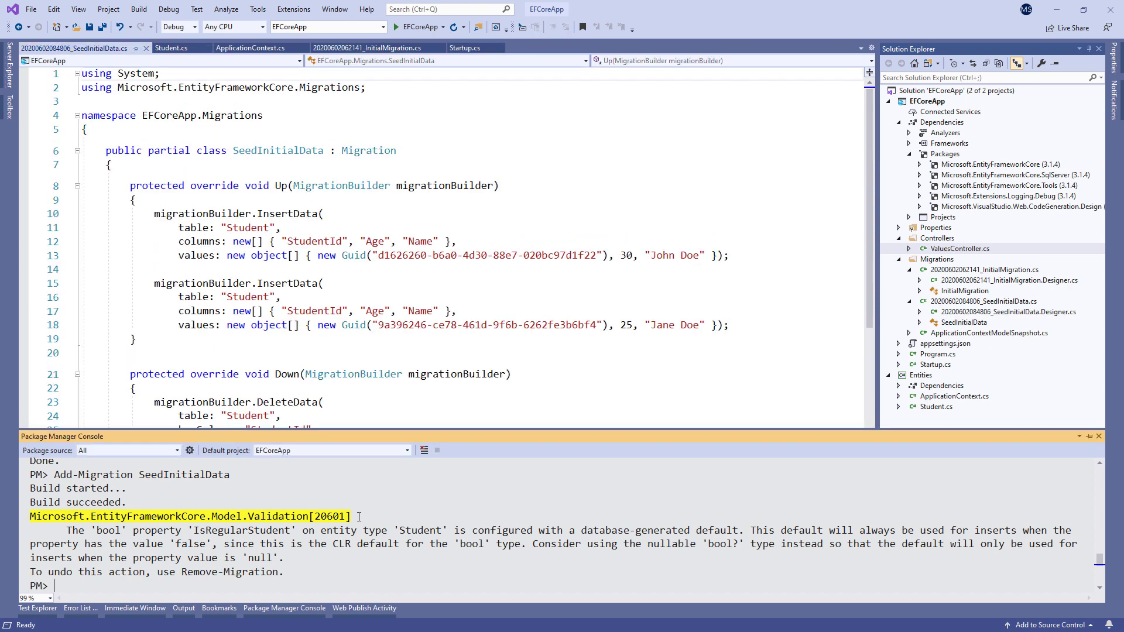
text(Update-Database)
key(Return)
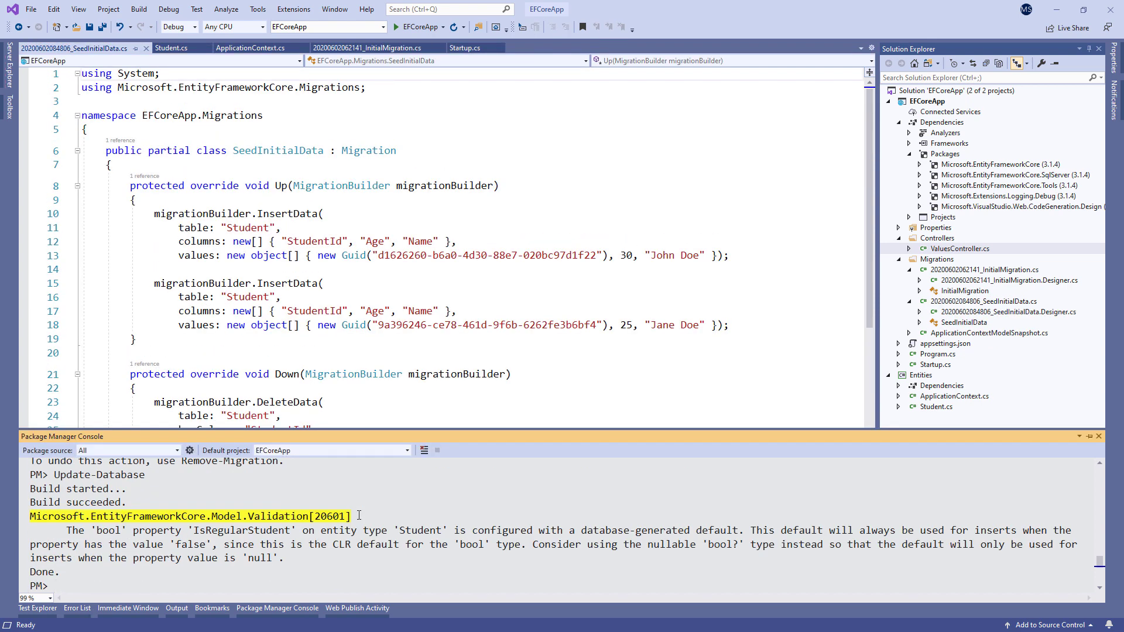
- Refresh the connection in Server Explorer and show the Student table's John Doe and Jane Doe rows
click(8, 79)
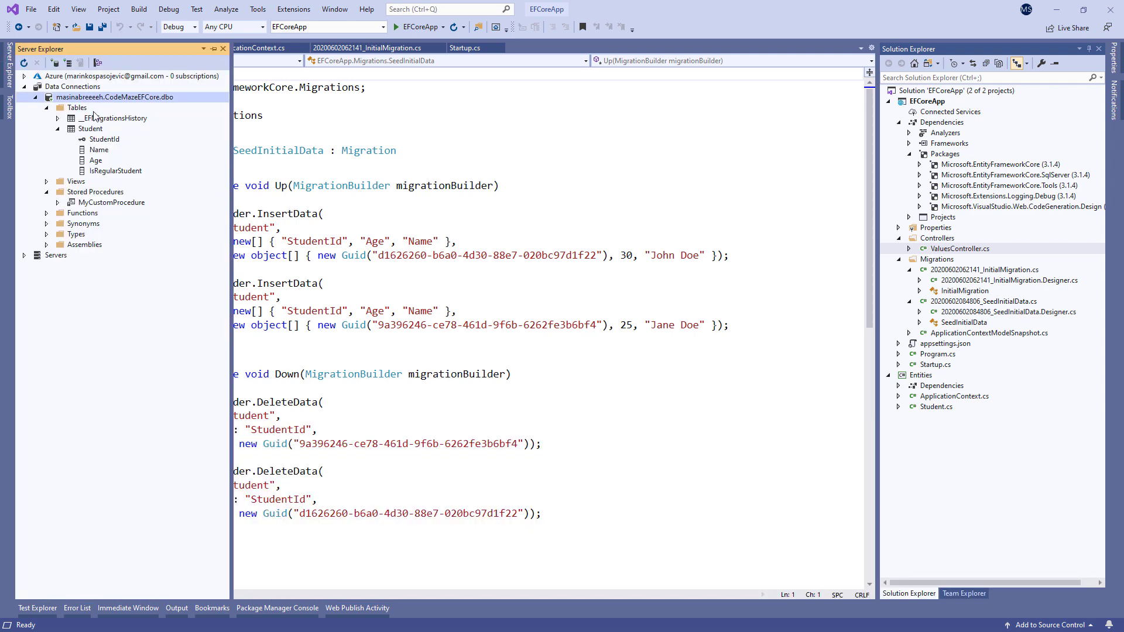
right_click(101, 98)
click(129, 105)
right_click(90, 129)
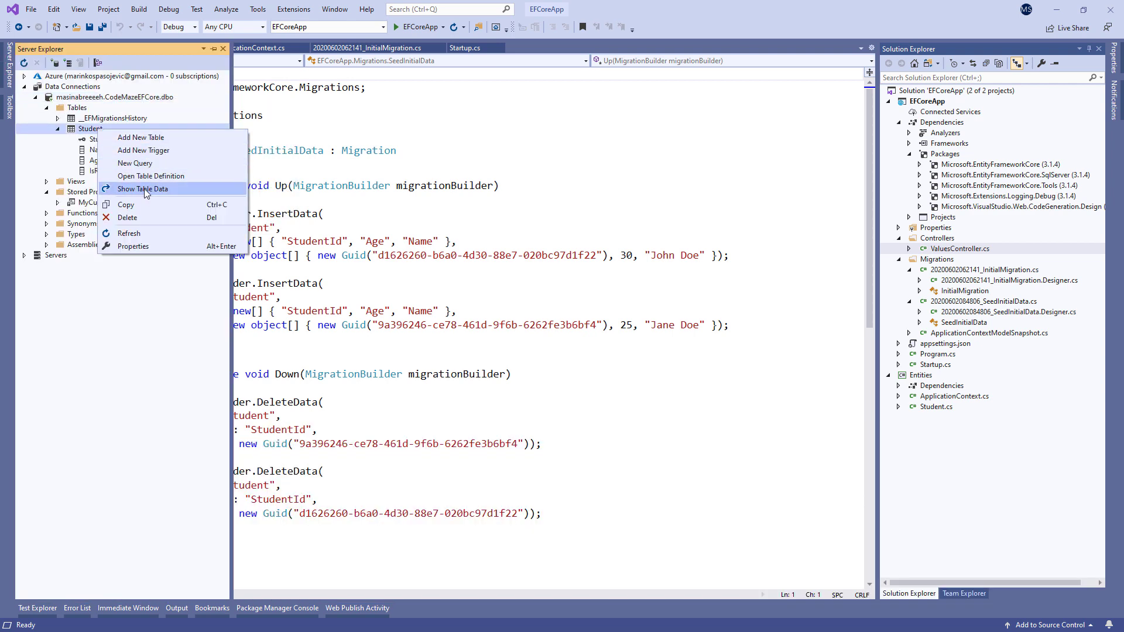
click(145, 193)
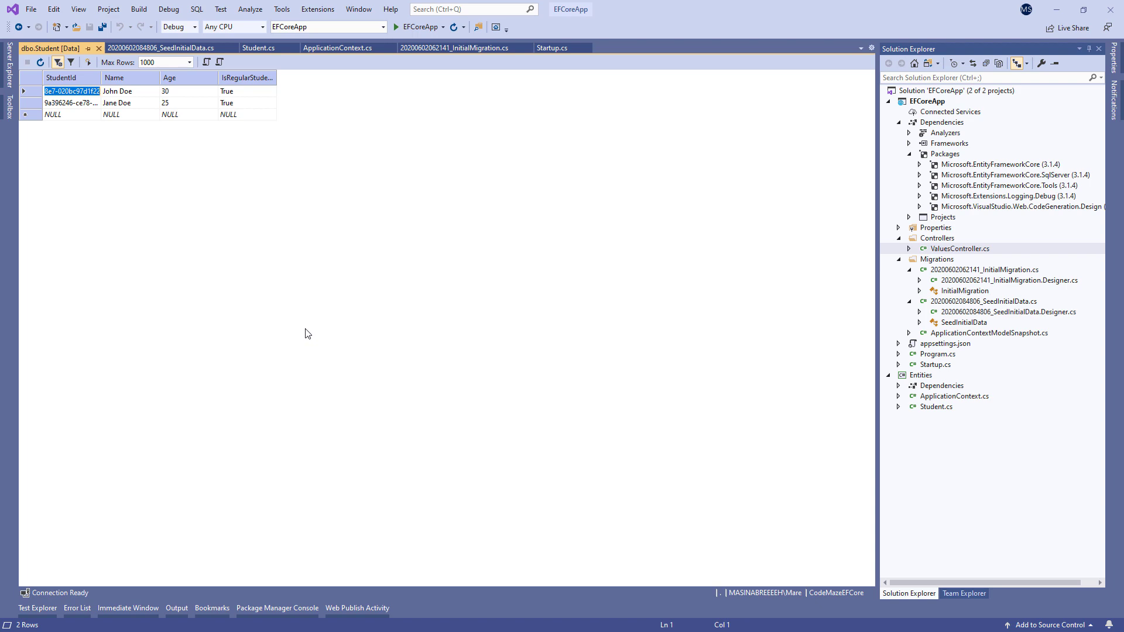
- Close the dbo.Student data view and SeedInitialData.cs so ApplicationContext.cs is active
click(98, 49)
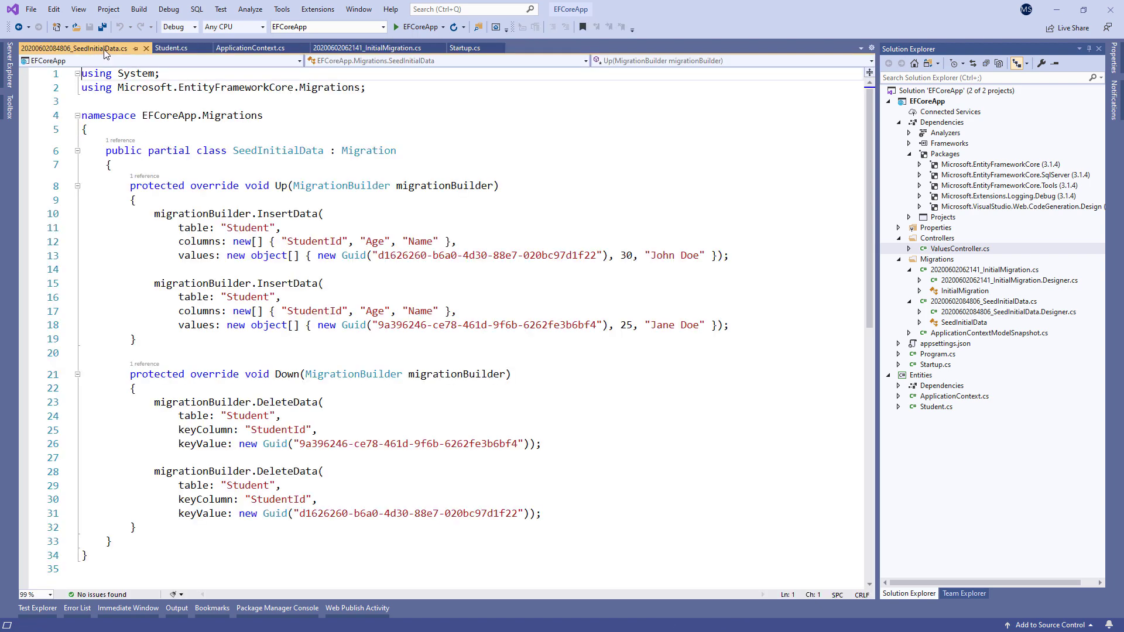
click(147, 49)
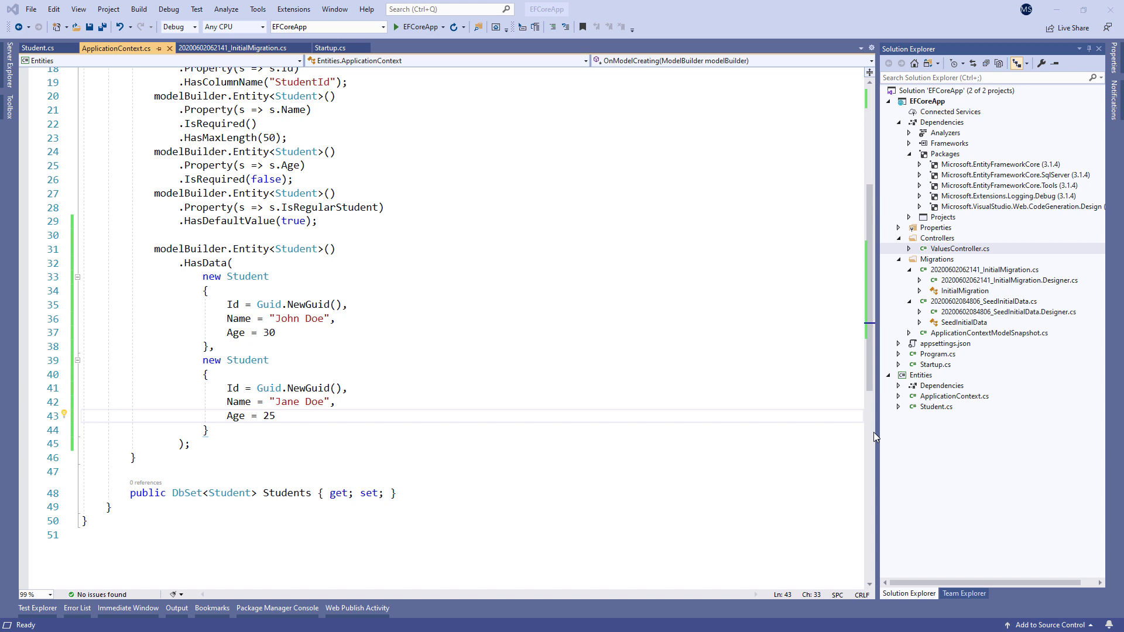
- Add a Configuration folder to Entities with a new StudentConfiguration class inside it
right_click(921, 375)
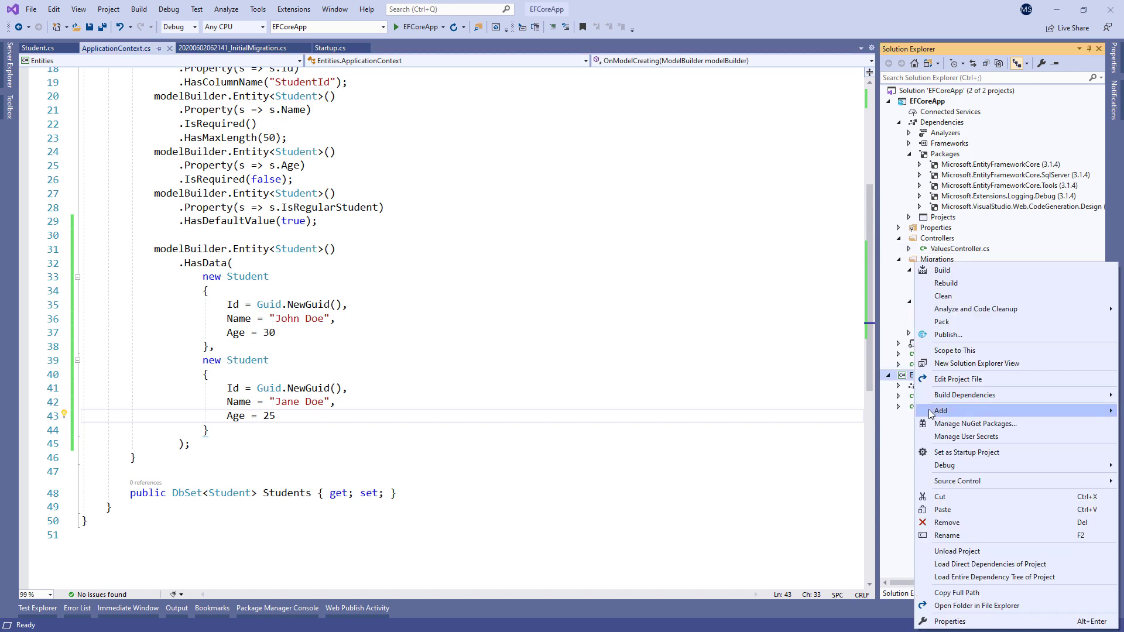
click(771, 440)
text(C)
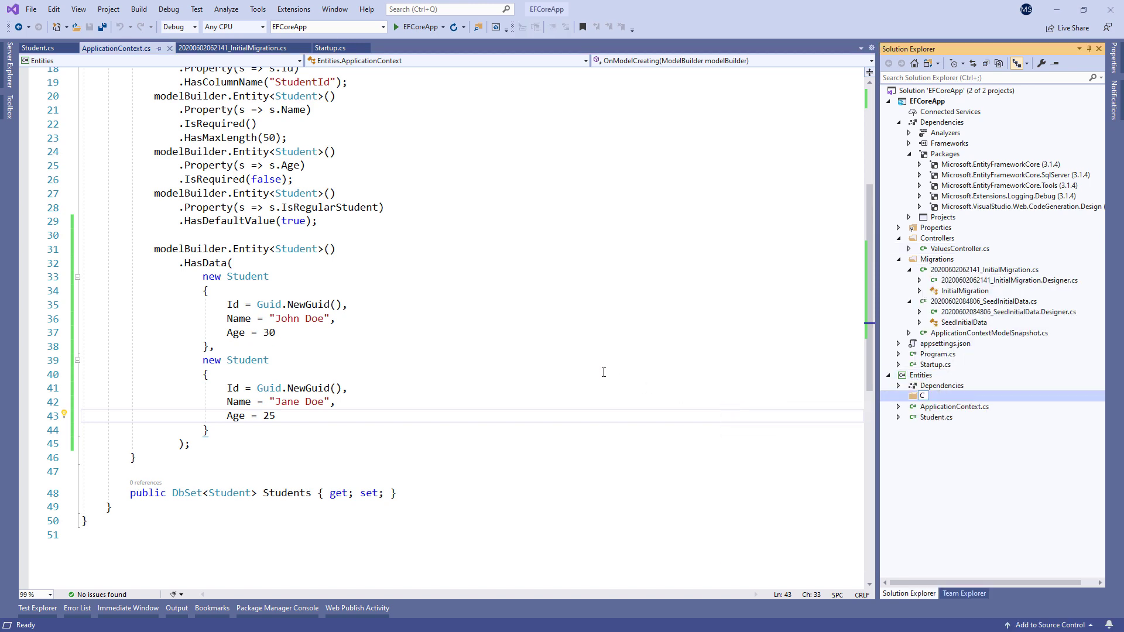
text(onfiguration)
key(Return)
key(ctrl+shift+a)
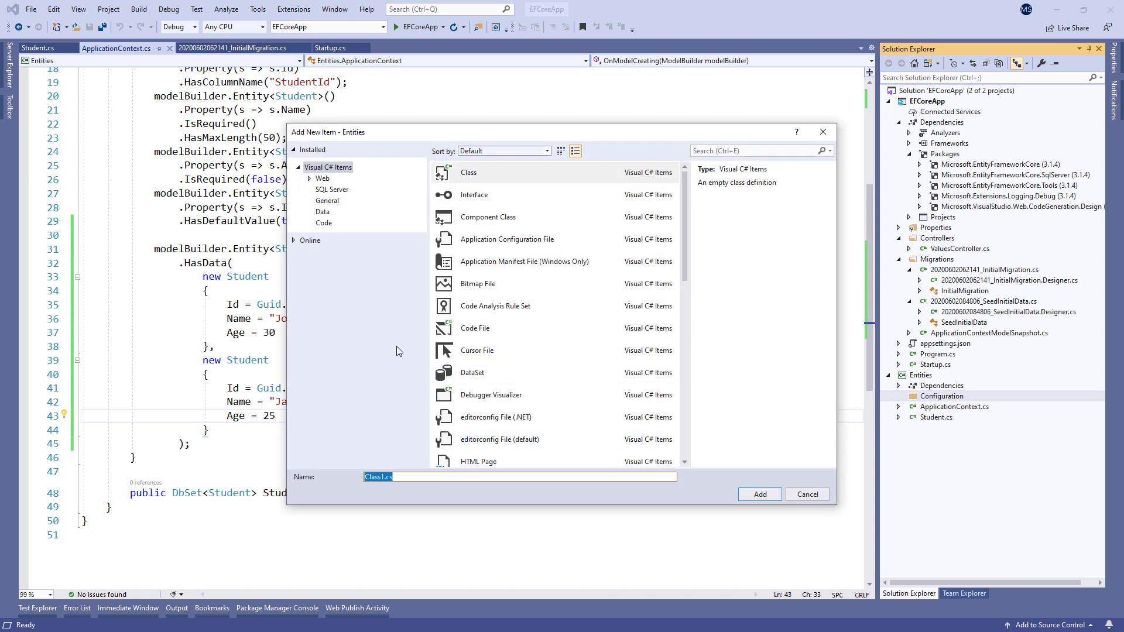
text(StudentConfiguration)
key(Return)
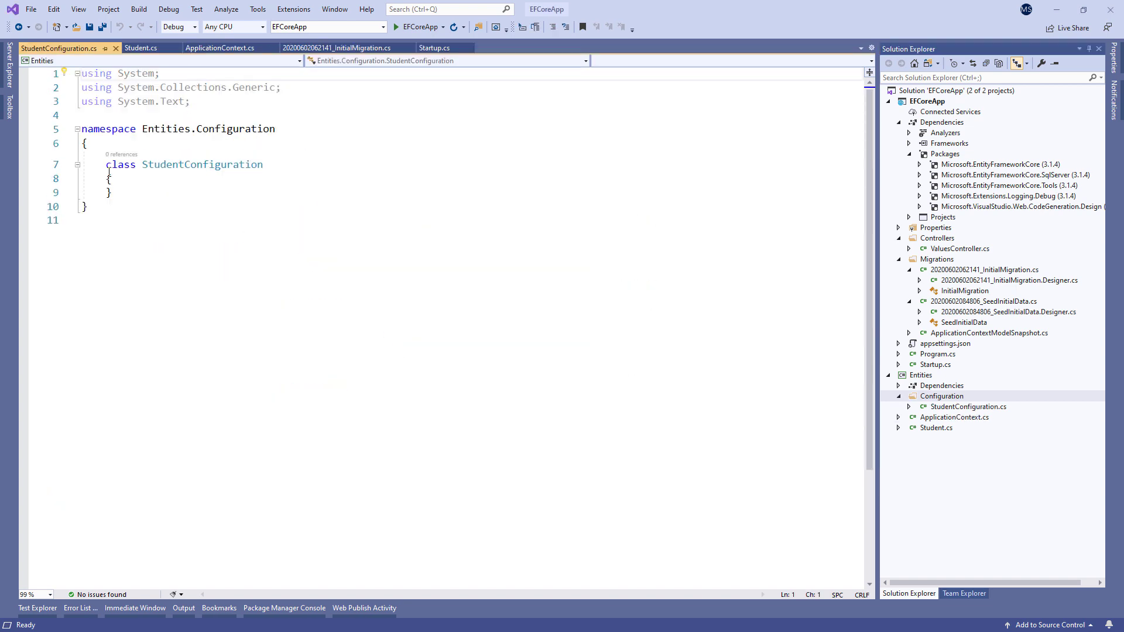
text(public)
- Make StudentConfiguration implement IEntityTypeConfiguration<Student> with a generated Configure method
key(End)
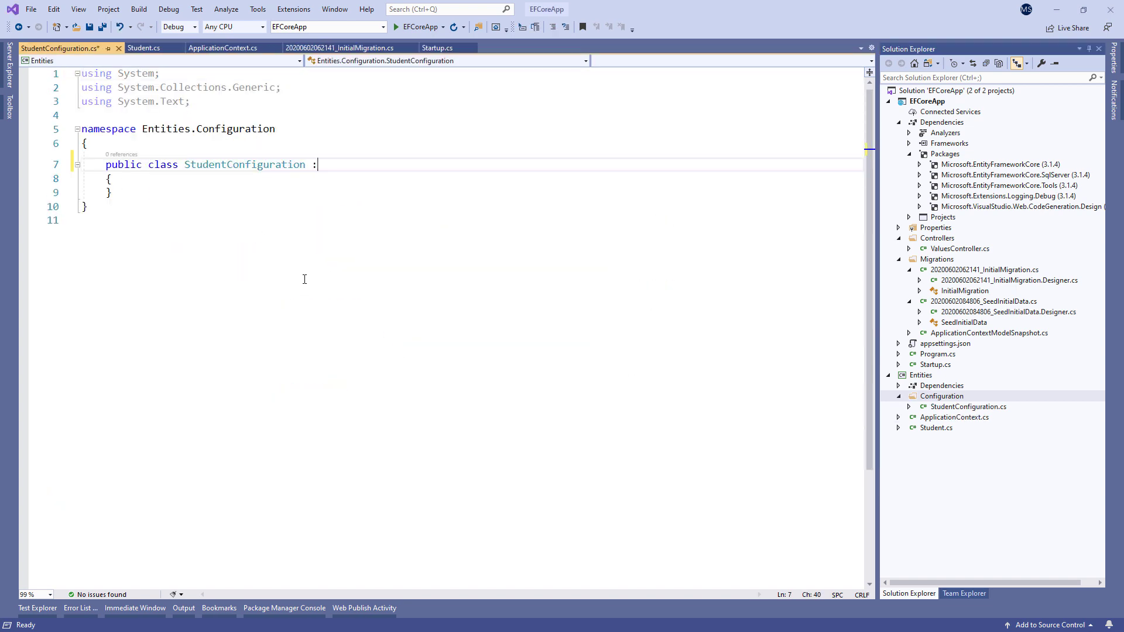
text(: IEntityTypeCon)
key(Tab)
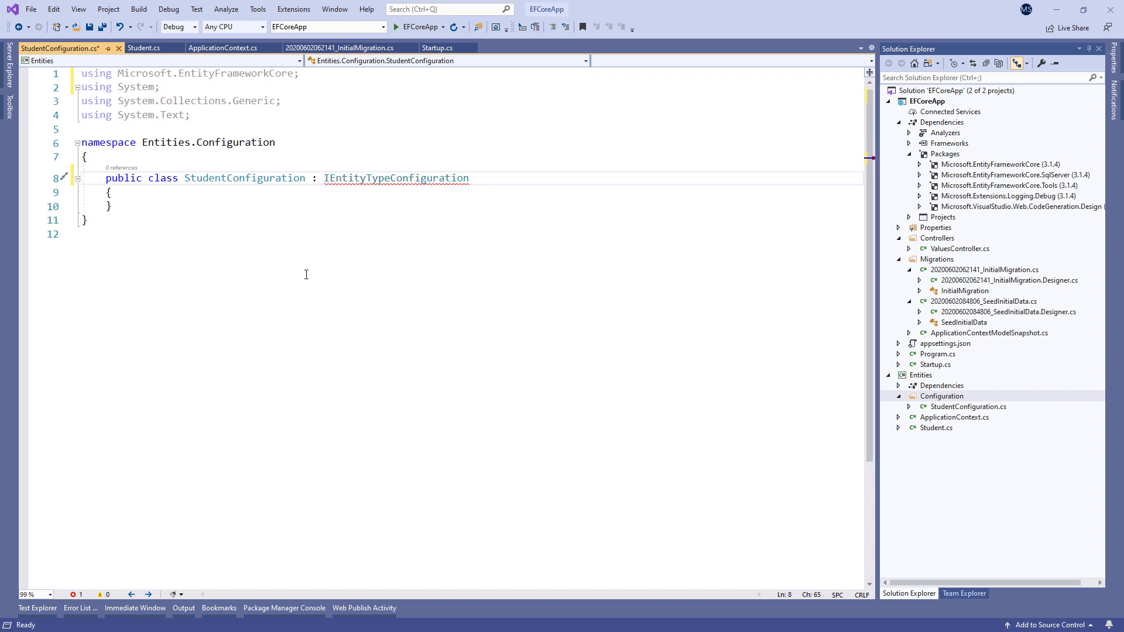
text(<Stu)
key(Tab)
text(>)
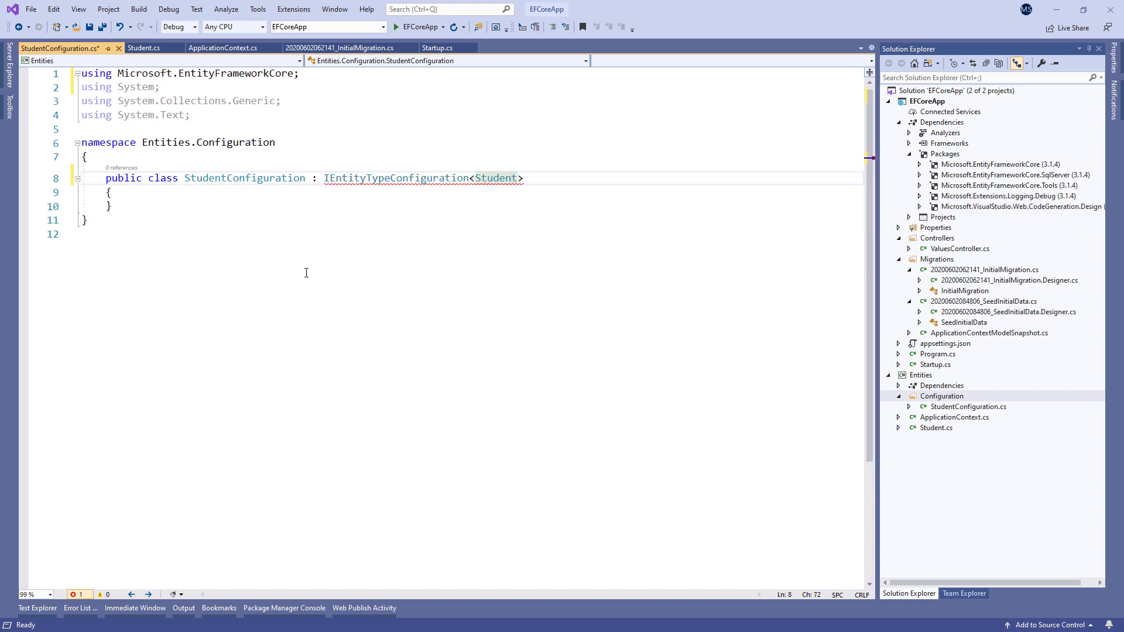
key(ctrl+period)
key(Return)
key(ctrl+s)
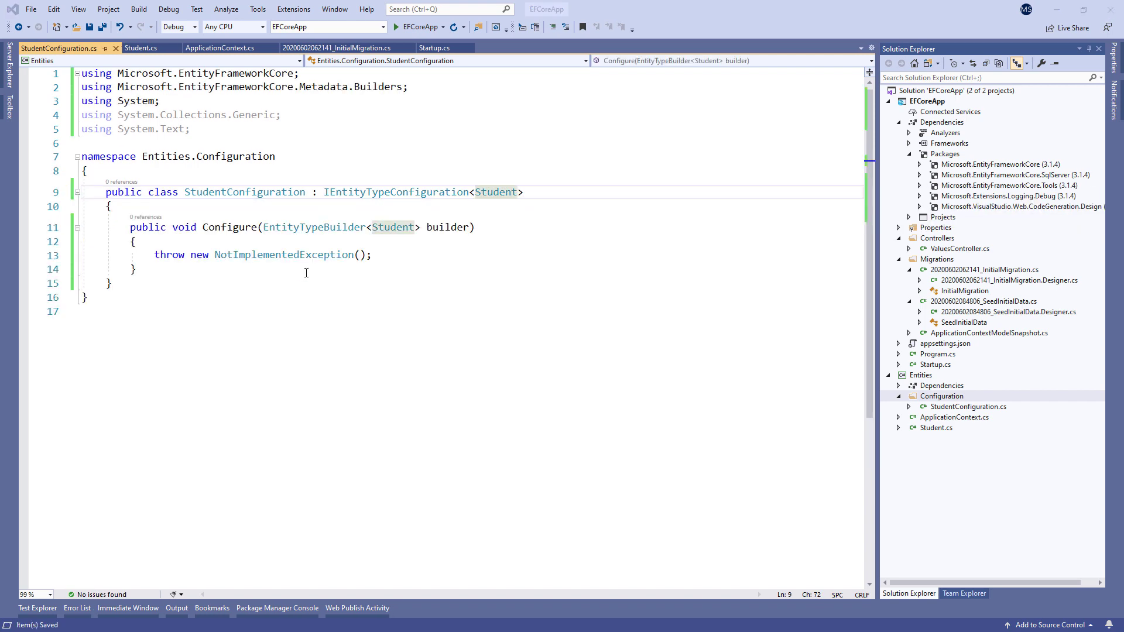
- Replace the throw with builder.ToTable("Student") and Property(Age).IsRequired(false)
drag(377, 256, 156, 256)
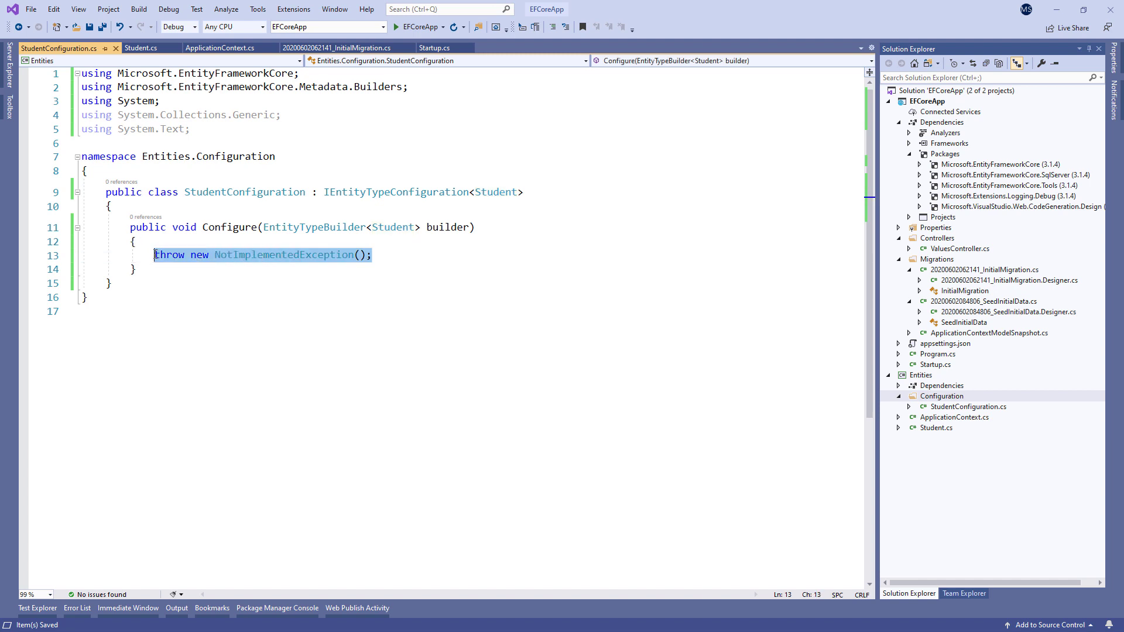
text(bui)
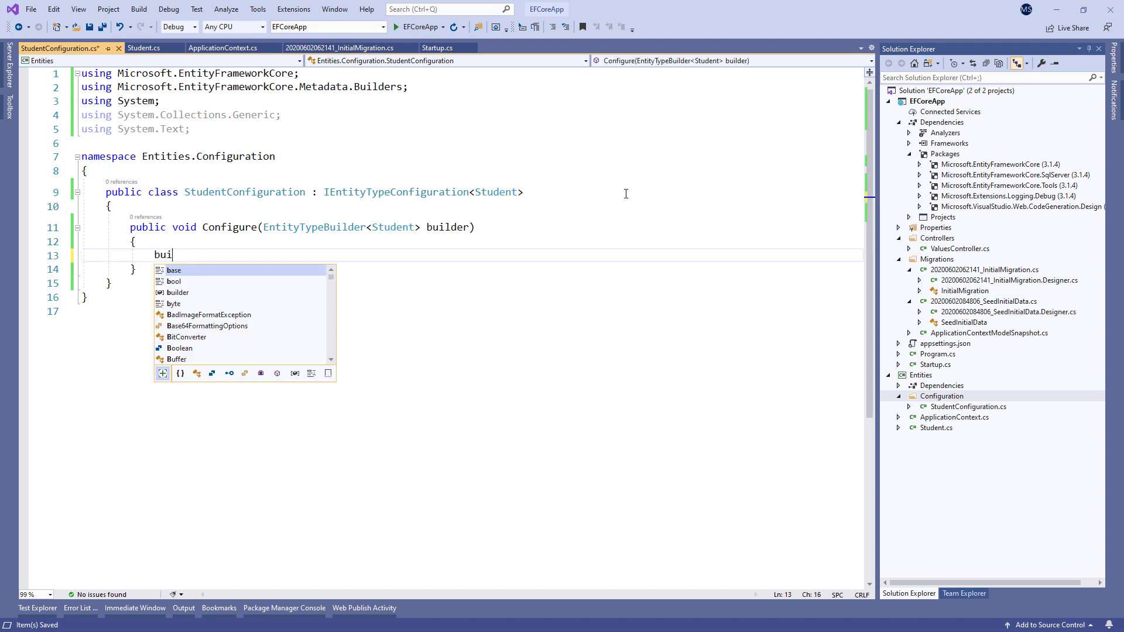
text(der.tota)
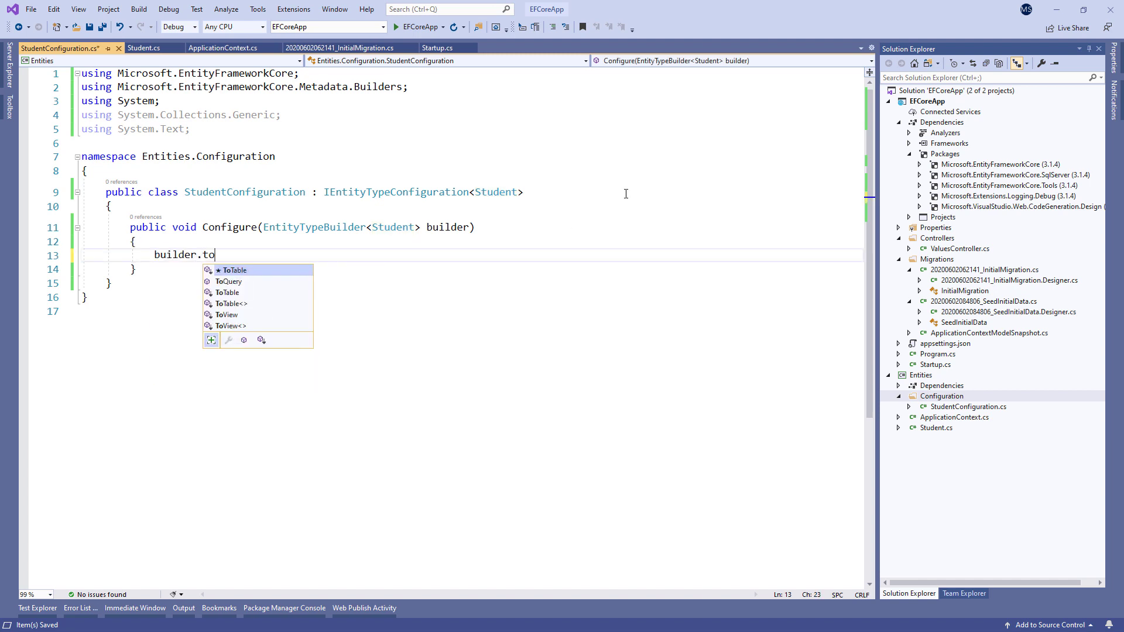
key(Tab)
text((")
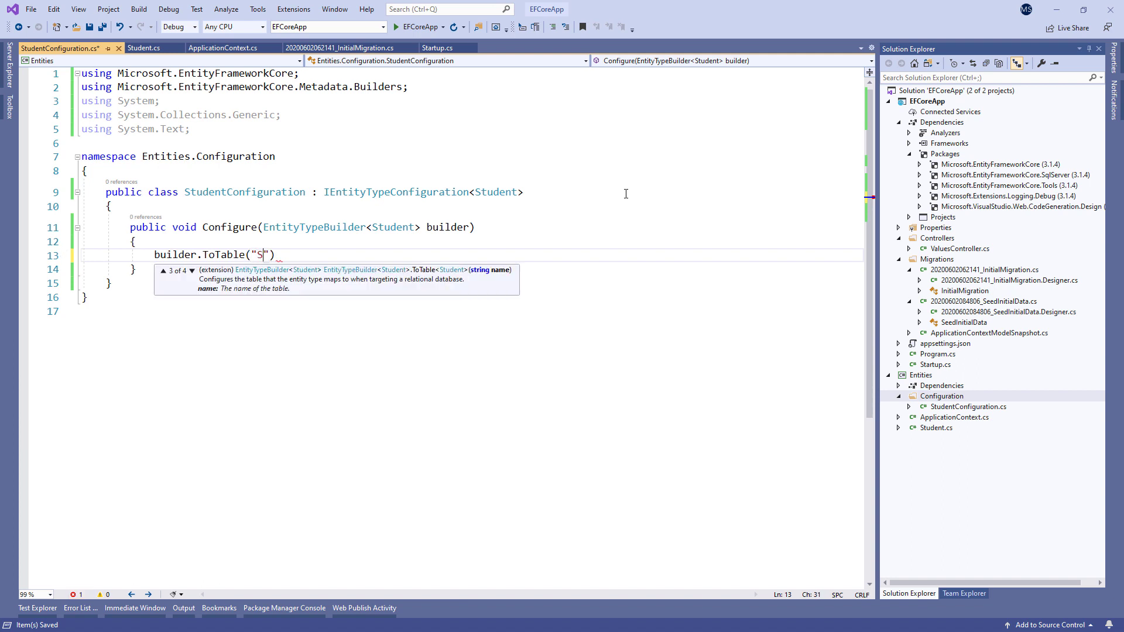
text(Student)
key(End)
text(;)
key(Return)
text(buil)
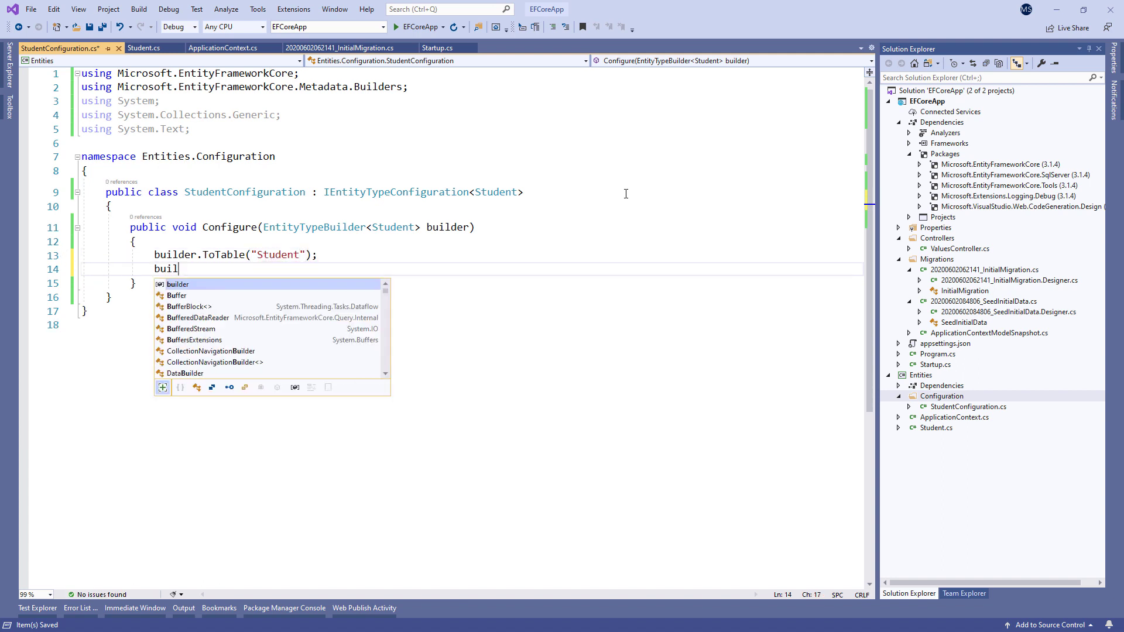
text(der.property)
key(Tab)
text((s => s.)
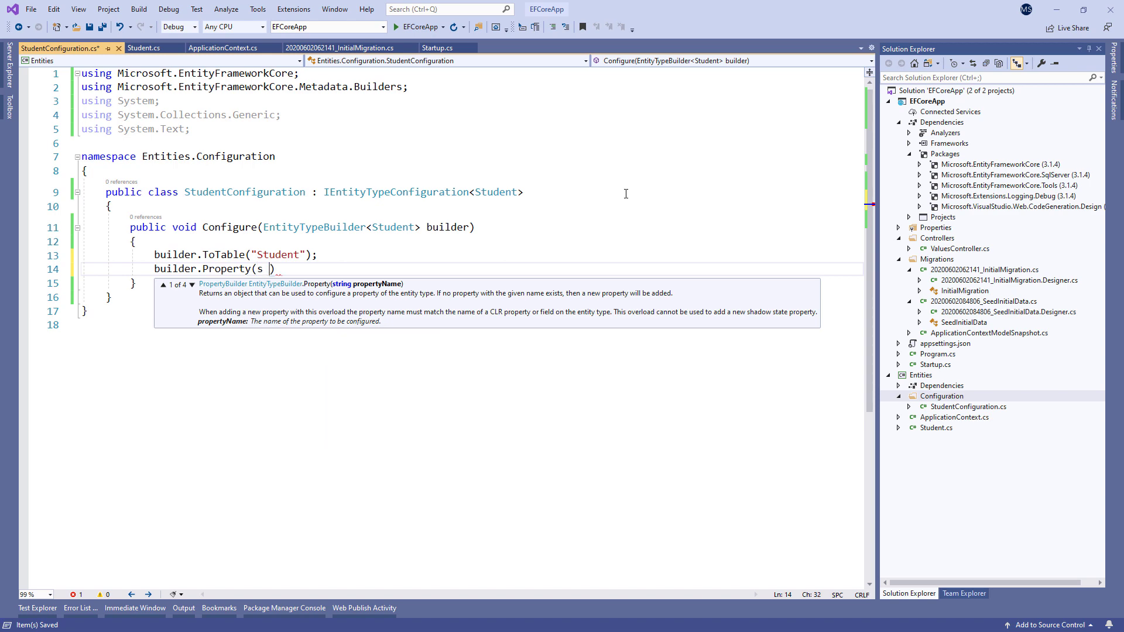
text(age)
key(Tab)
key(End)
key(Return)
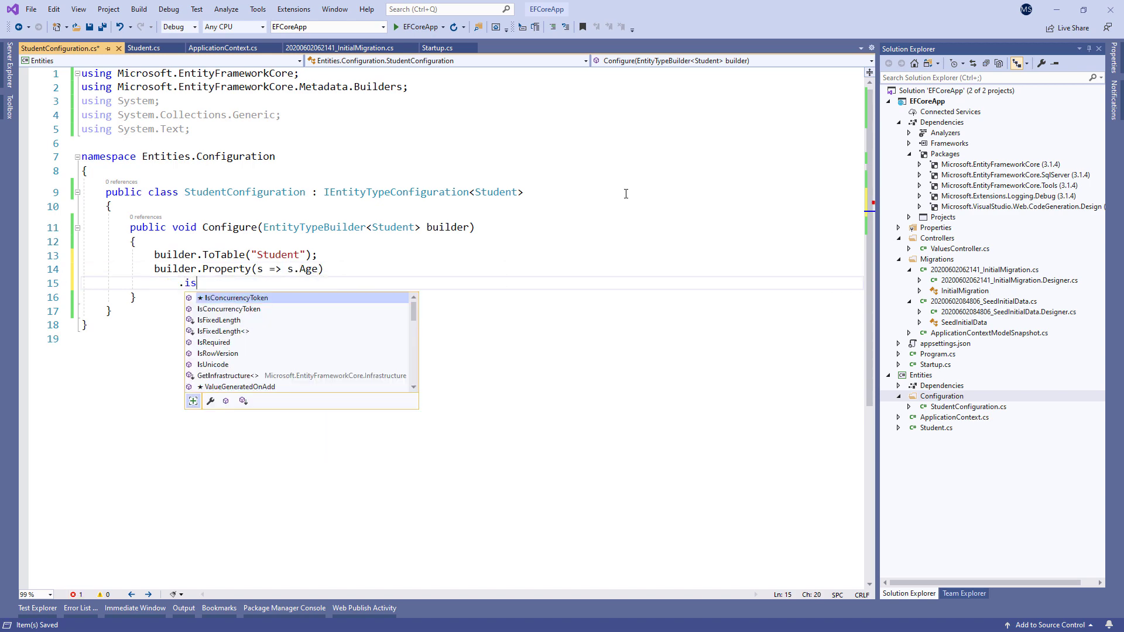
text(.isreq)
key(Tab)
text((false)
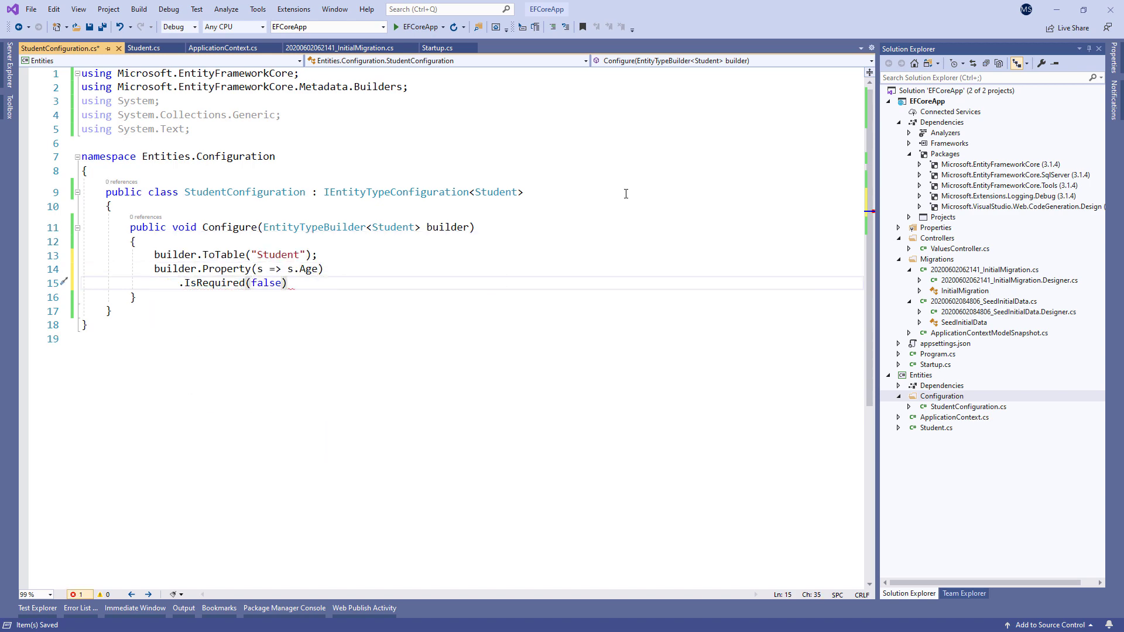
- Add builder.Property(IsRegularStudent).HasDefaultValue(true) to the configuration
key(End)
text(;)
key(Return)
text(build)
key(Tab)
text(.prop)
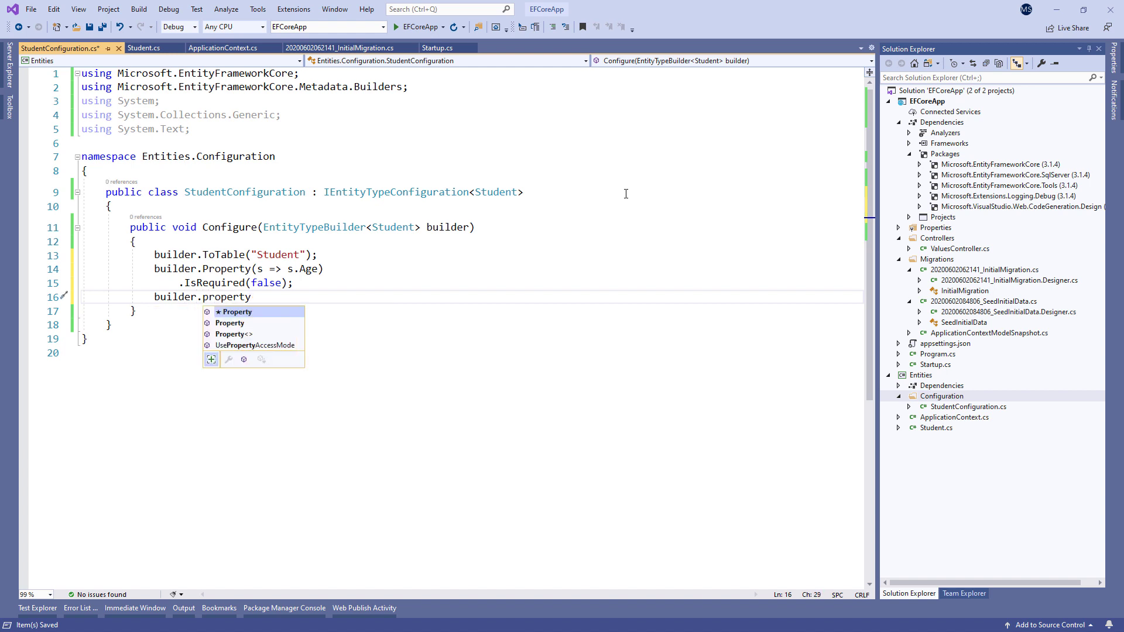
key(Tab)
text((s => s.)
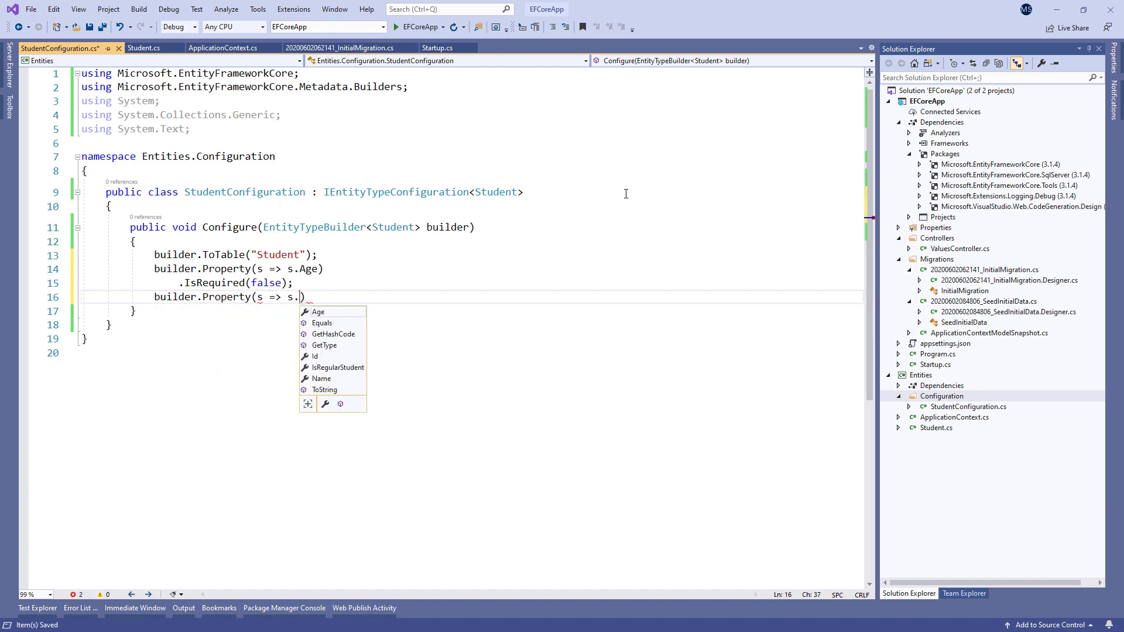
text(isre)
key(Tab)
key(End)
key(Return)
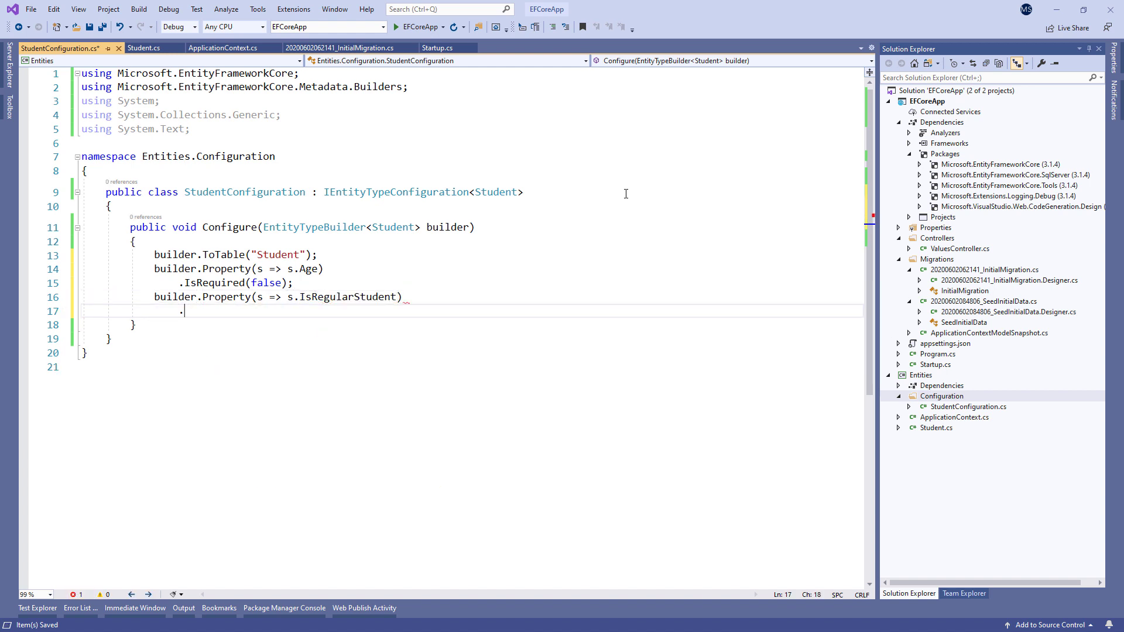
text(.hasdefaultval)
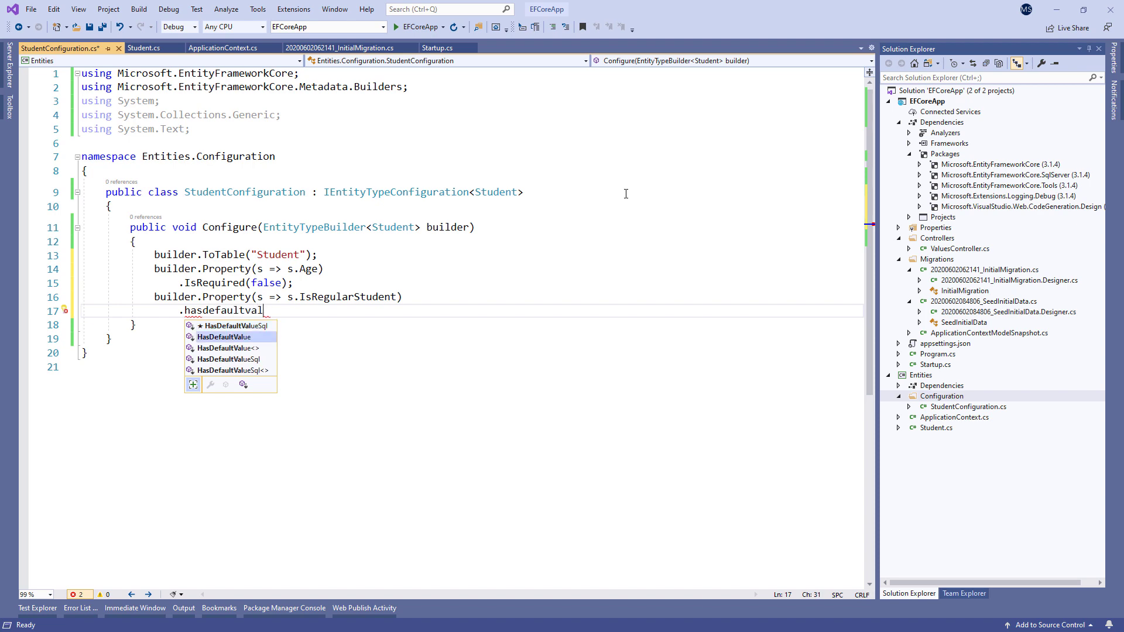
key(Tab)
text((true);)
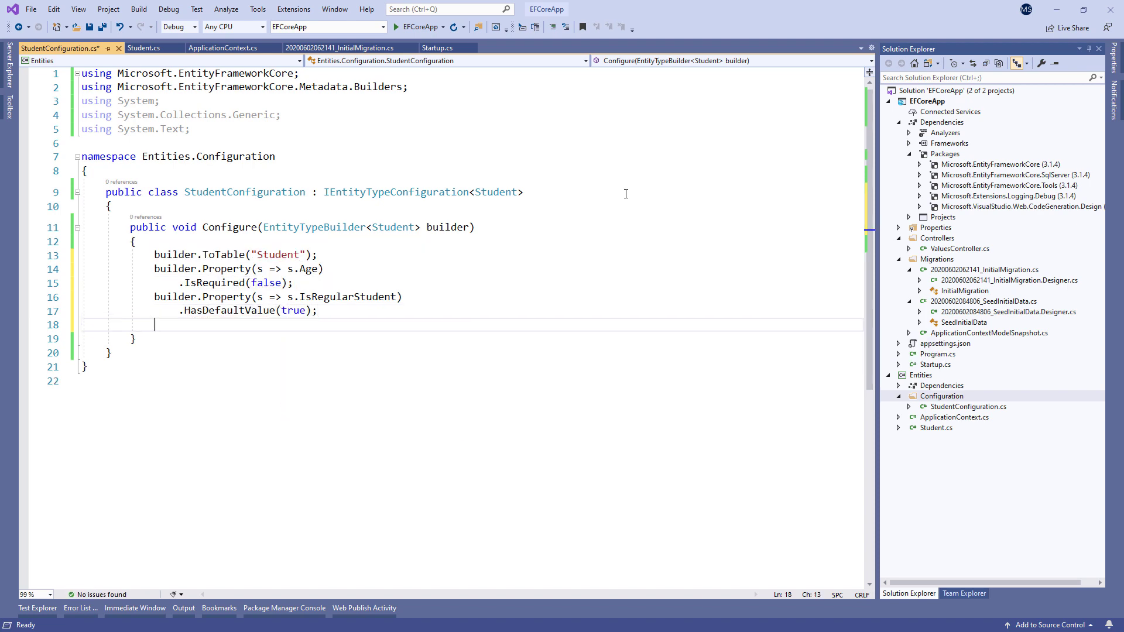
- Start a builder.HasData( call with blank lines inside its parentheses
key(Return)
key(Return)
text(bu)
key(Tab)
text(.hasda)
key(Tab)
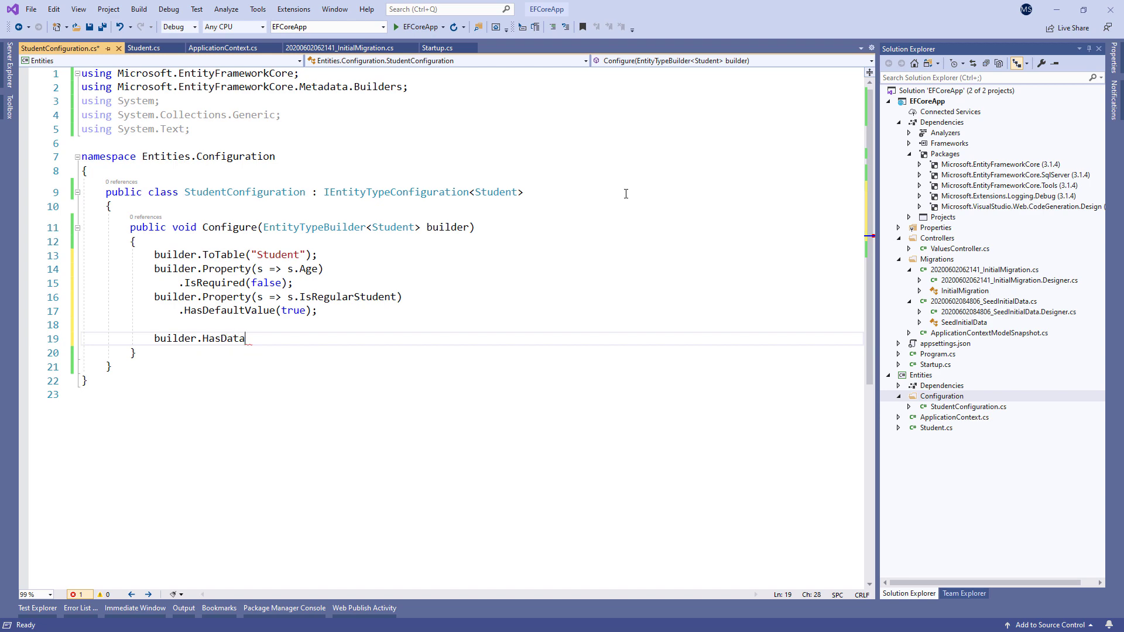
text(();)
key(Left)
key(Left)
key(Return)
key(Return)
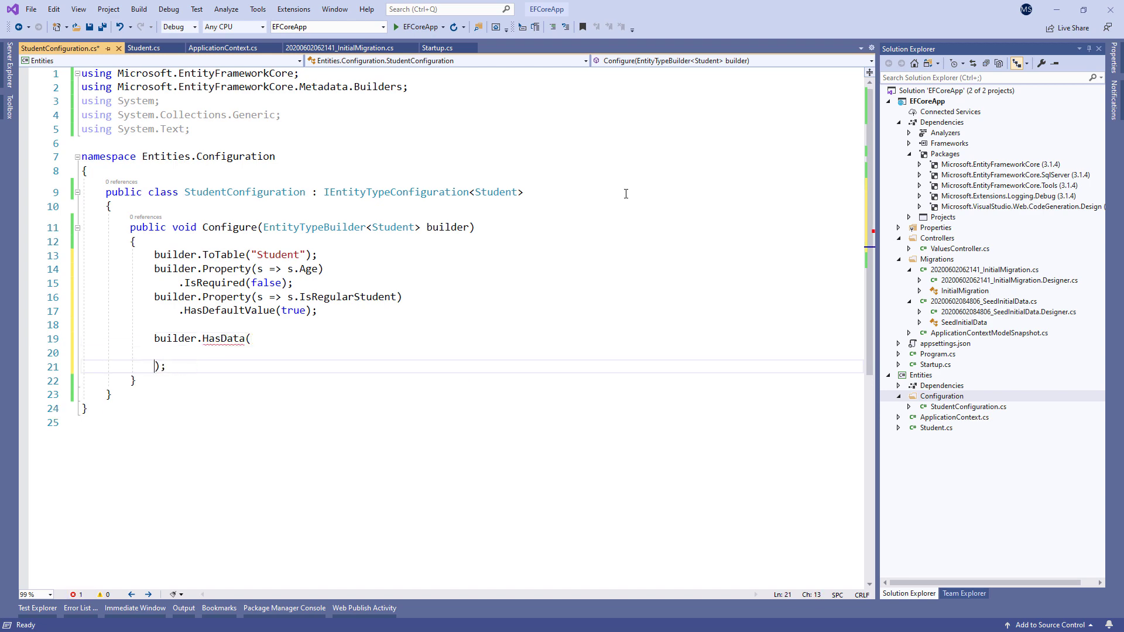
- Copy the John Doe and Jane Doe Student initializers from ApplicationContext into HasData
click(223, 47)
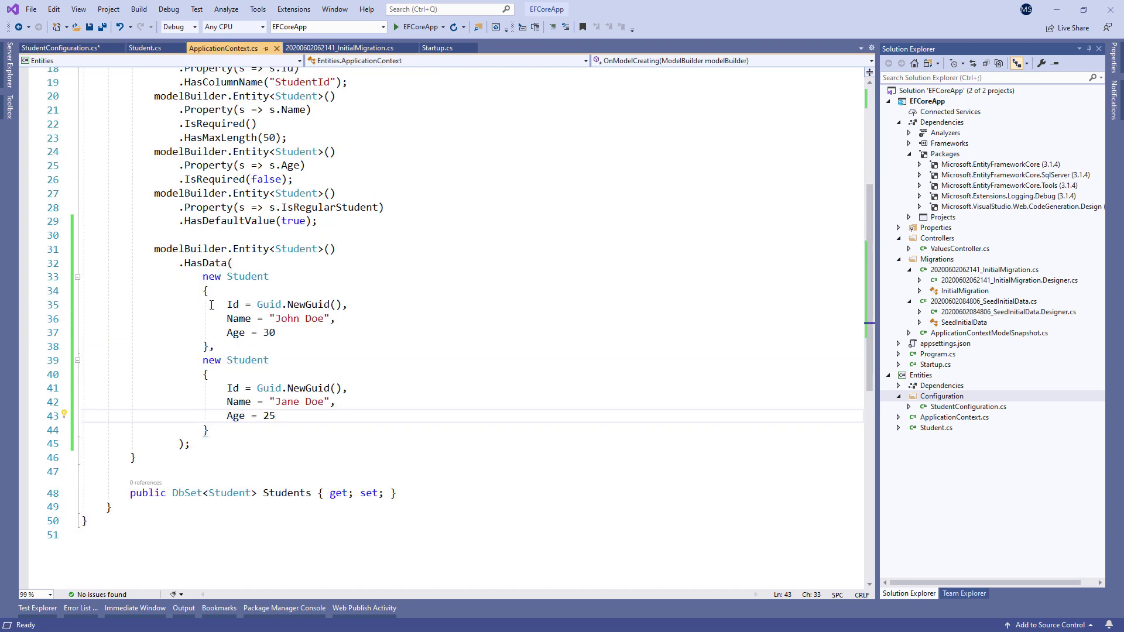
drag(202, 276, 211, 431)
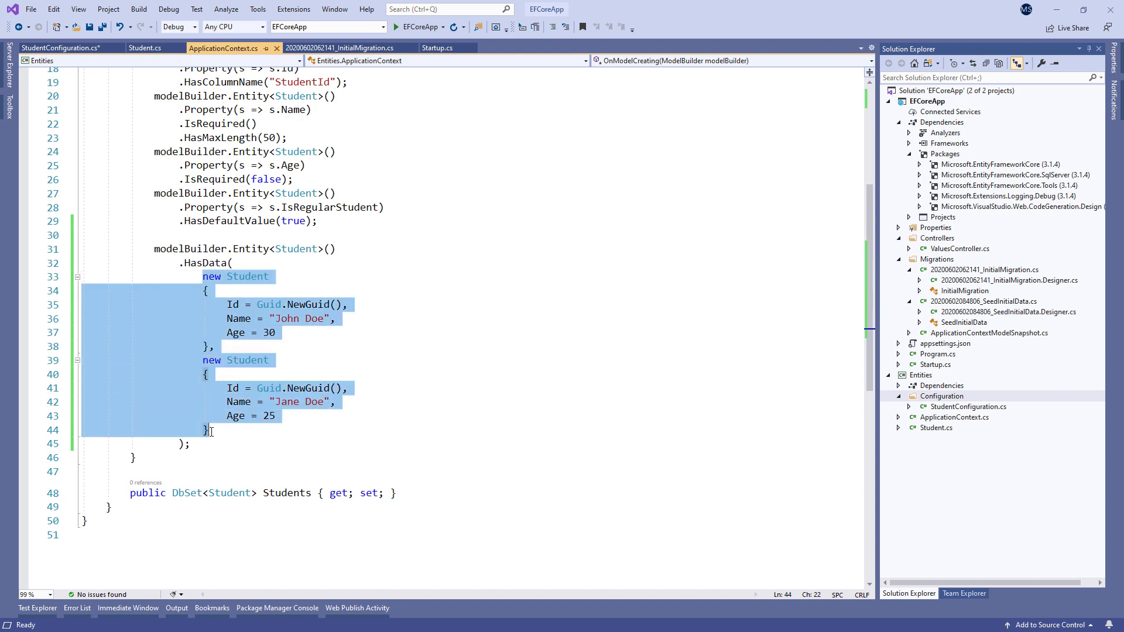
key(ctrl+c)
click(60, 48)
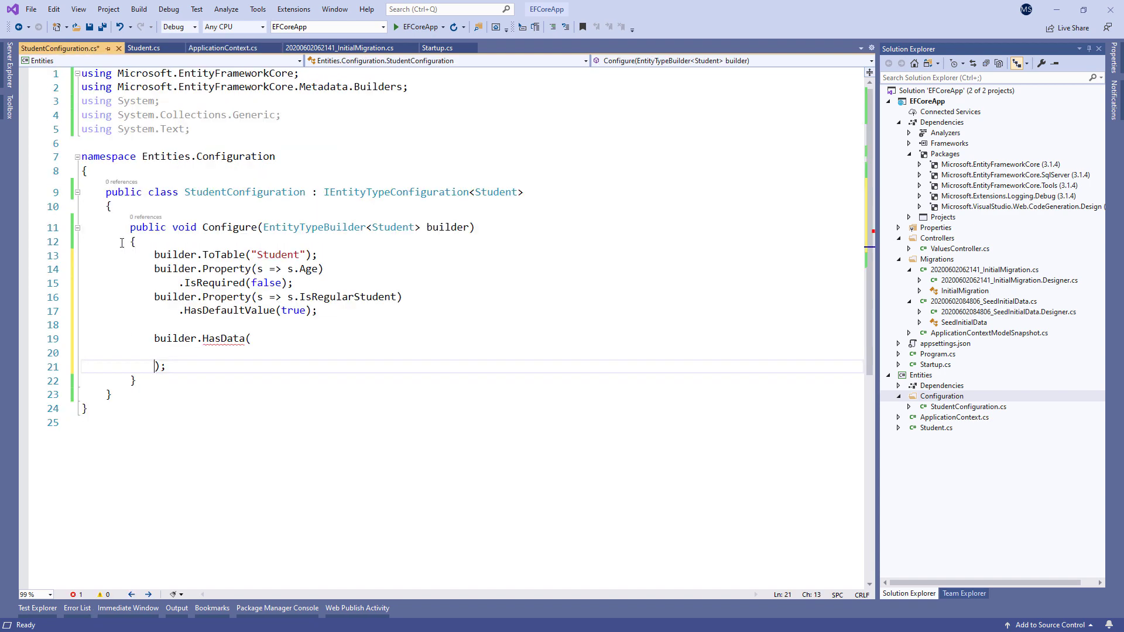
click(178, 352)
key(ctrl+v)
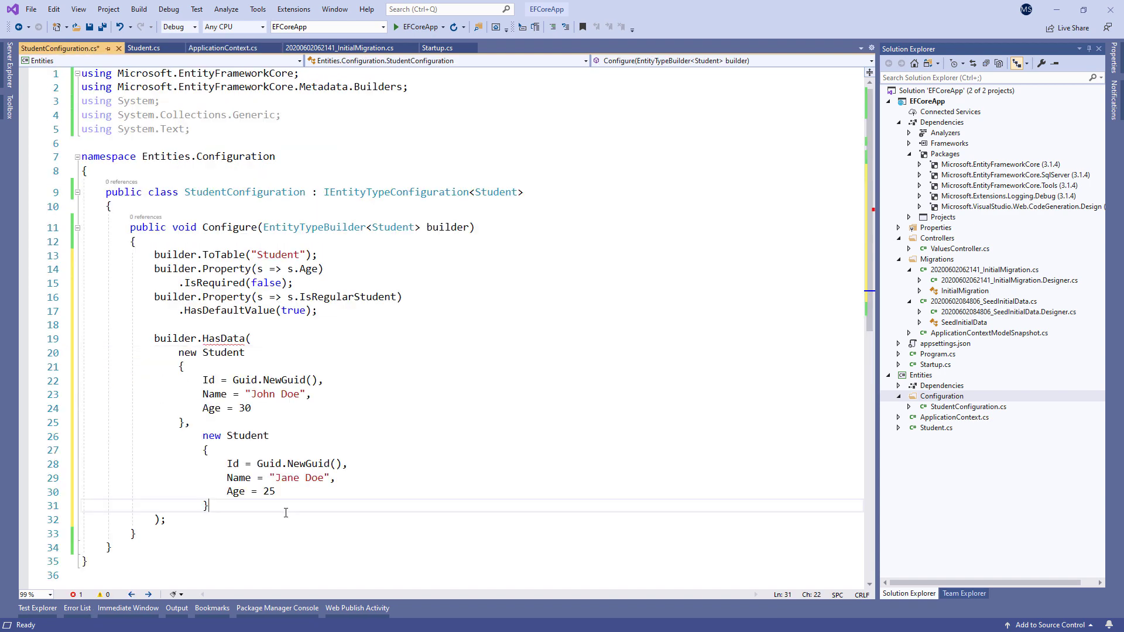
text(new Stud)
text(,)
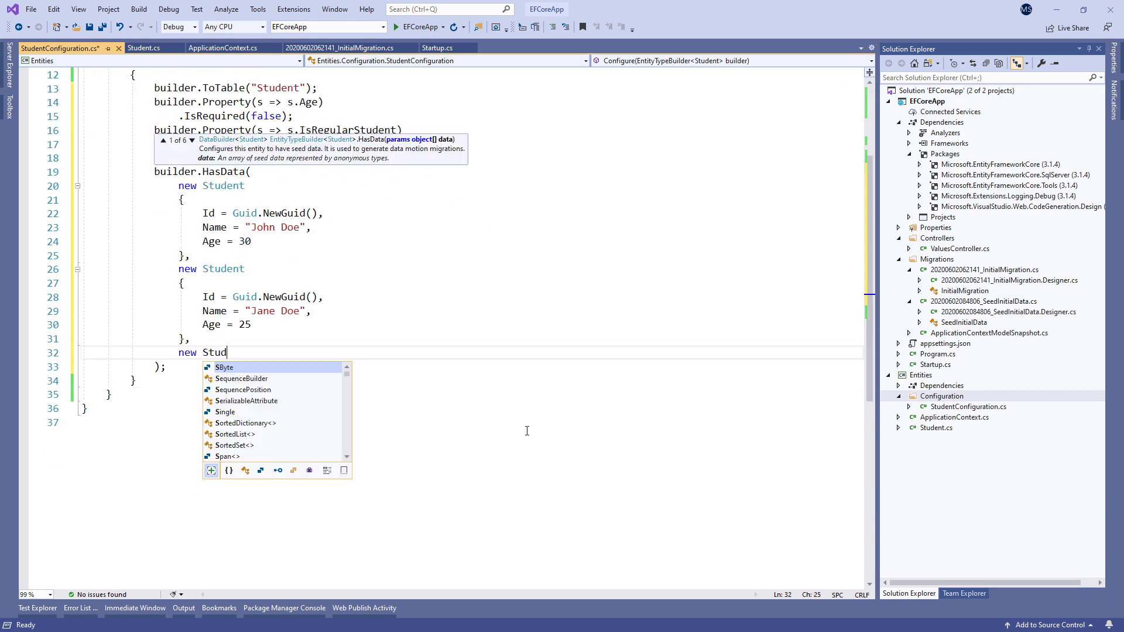
- Begin a third new Student initializer for Mike Miles in the HasData call
key(Tab)
key(Return)
text({)
key(Return)
text(Id = Guid.NewGuid(),)
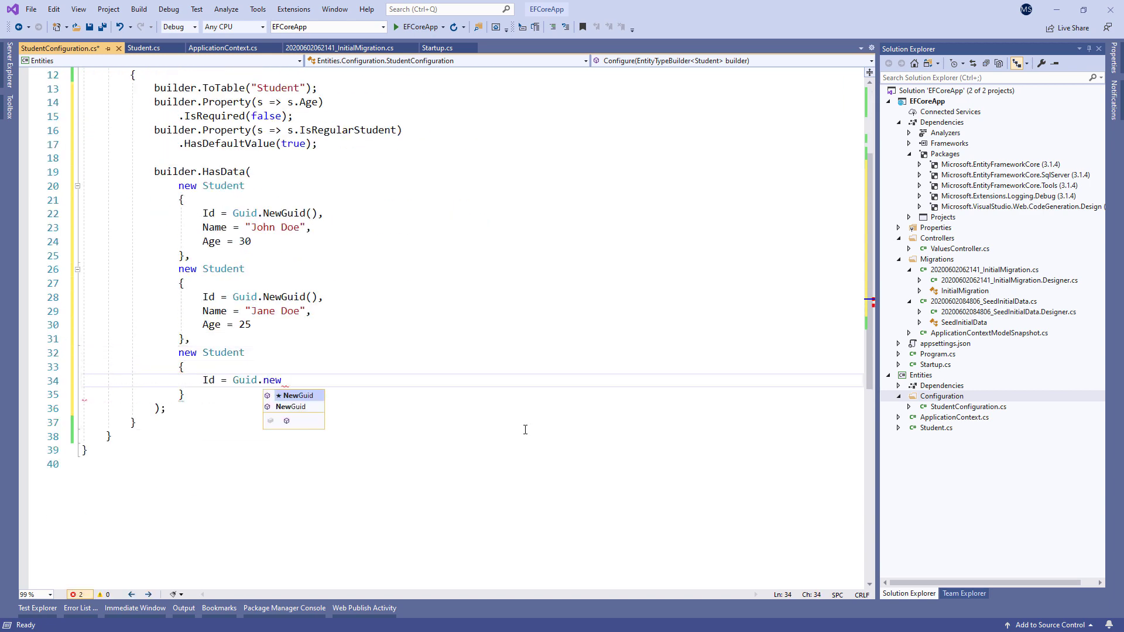
text(NewGuid(),)
key(Return)
text(Name = "Mike Miles",)
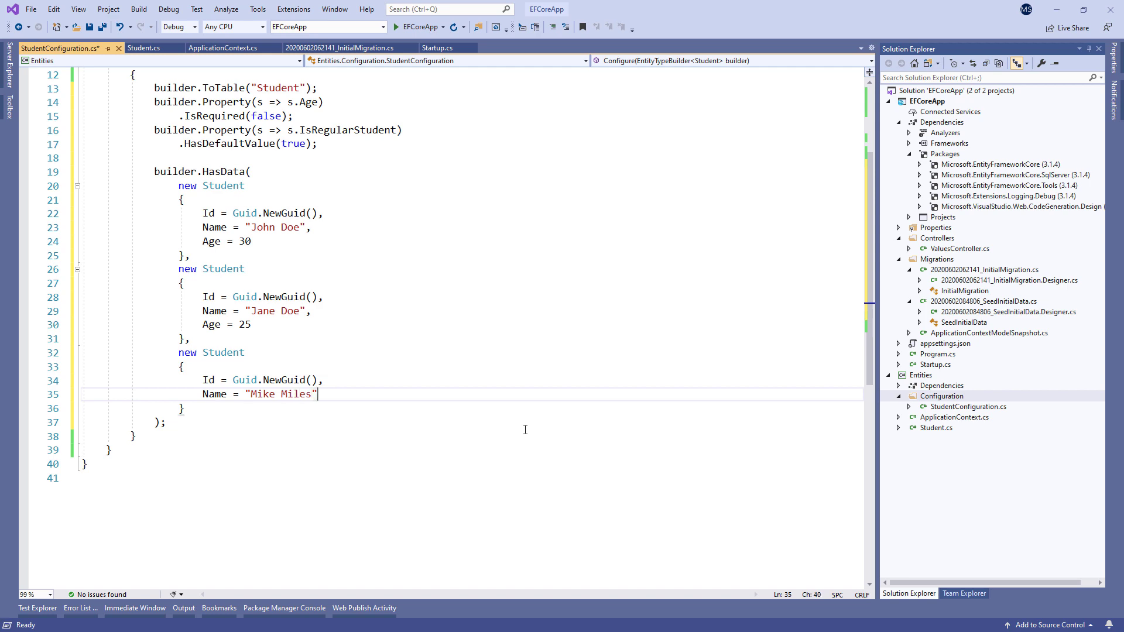
key(Return)
text(Age = 28)
- Save, then delete the inline Student model configuration from ApplicationContext's OnModelCreating
key(ctrl+s)
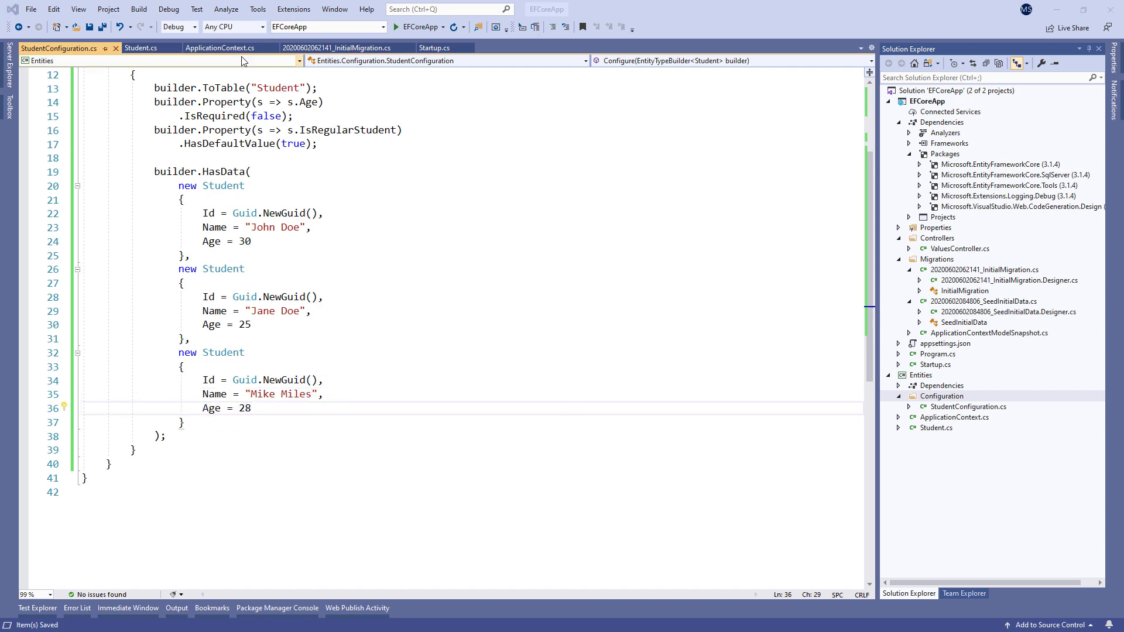
click(220, 48)
scroll(221, 389, up, 3)
scroll(233, 431, up, 1)
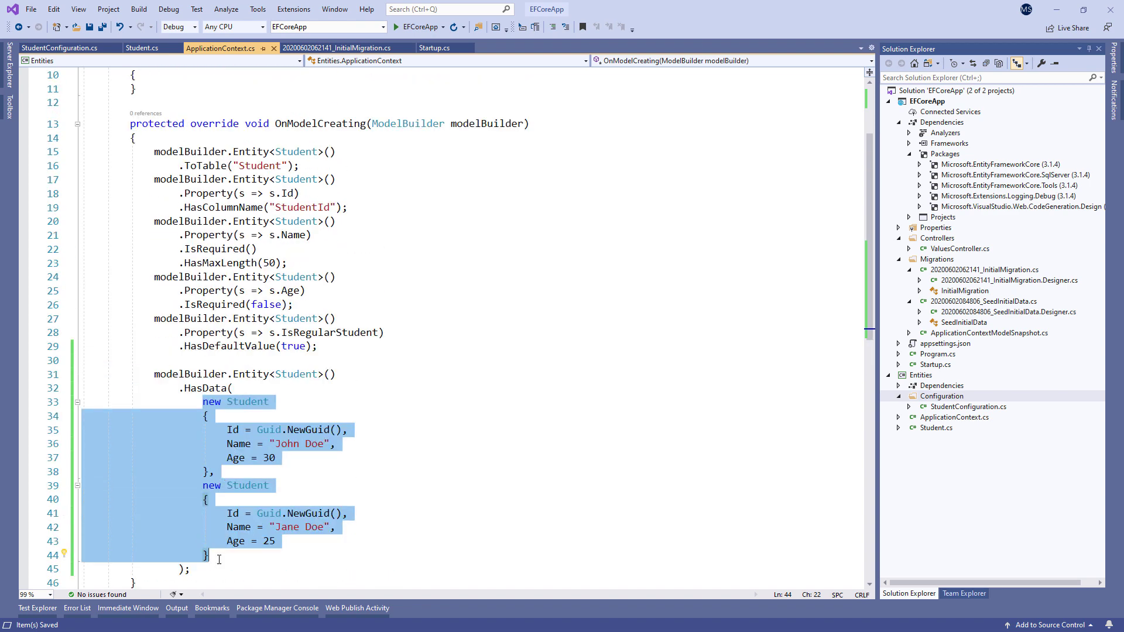
scroll(198, 577, down, 1)
mouse_move(192, 536)
mouse_down()
mouse_move(200, 13)
mouse_move(160, 145)
mouse_up()
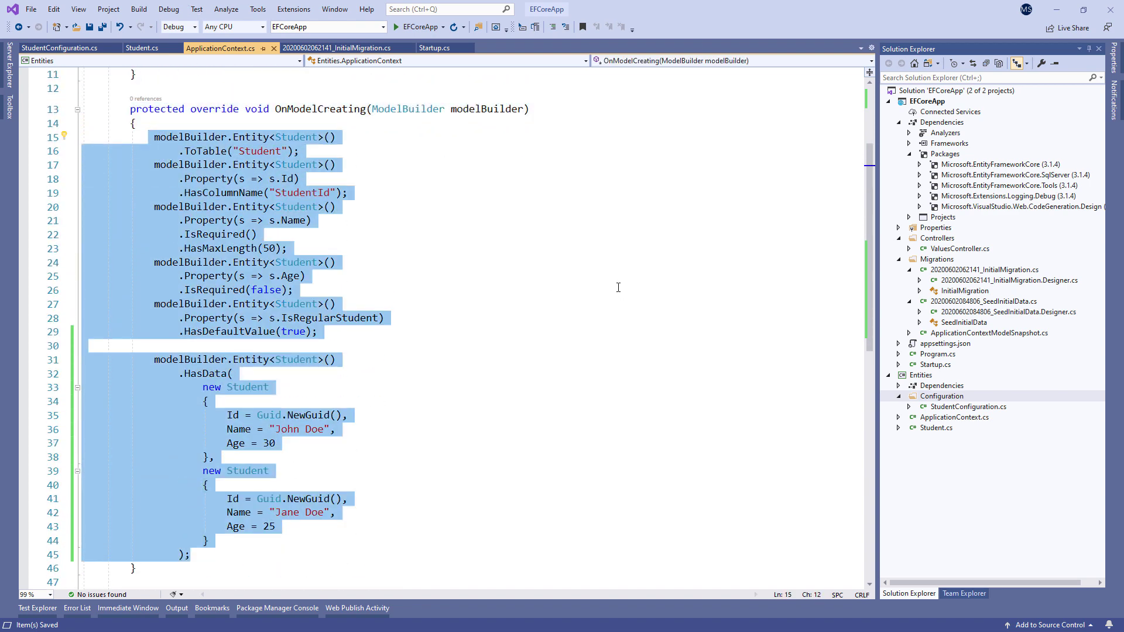
key(Delete)
text(modelBuil)
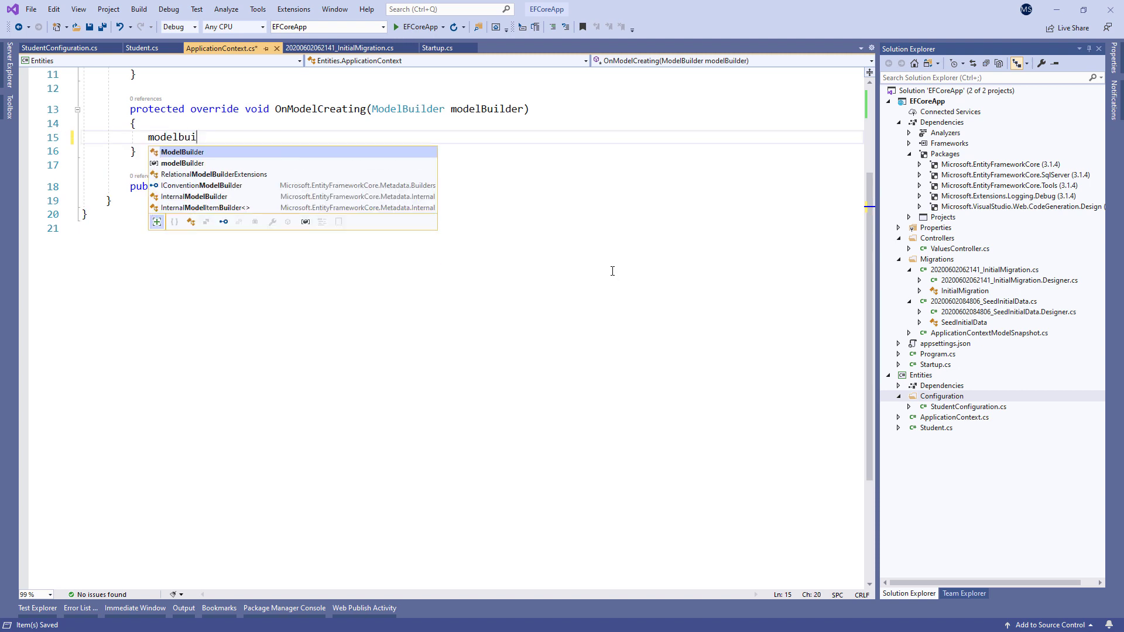
- Write modelBuilder.ApplyConfiguration(new StudentConfiguration()); and save ApplicationContext
key(Tab)
text(.Apply)
key(Tab)
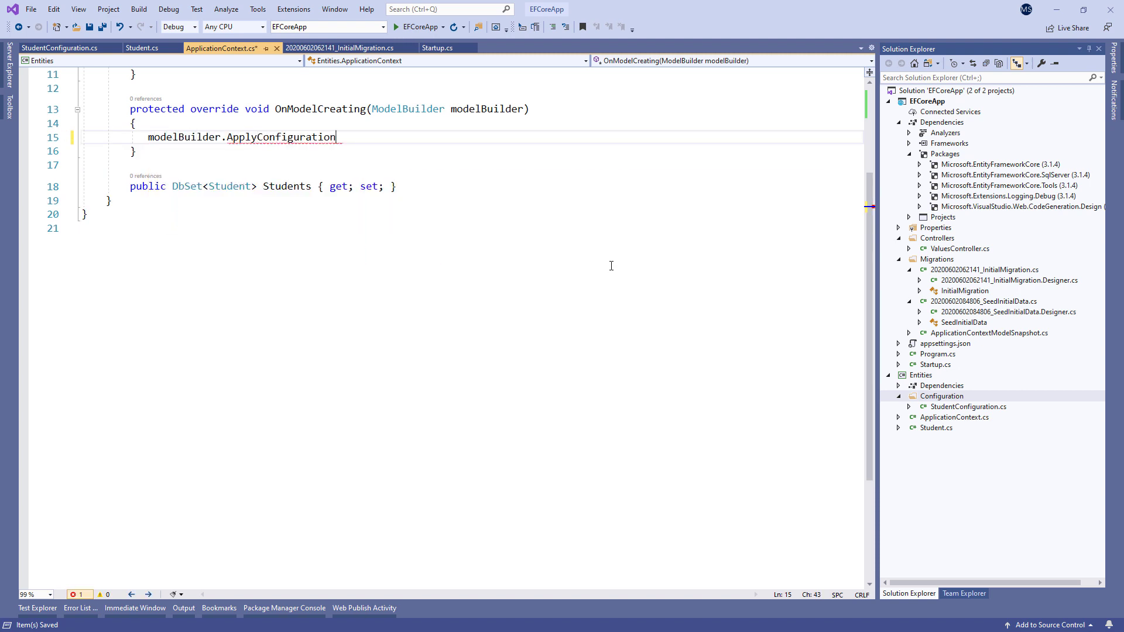
text((new StudentConf)
key(Tab)
text(())
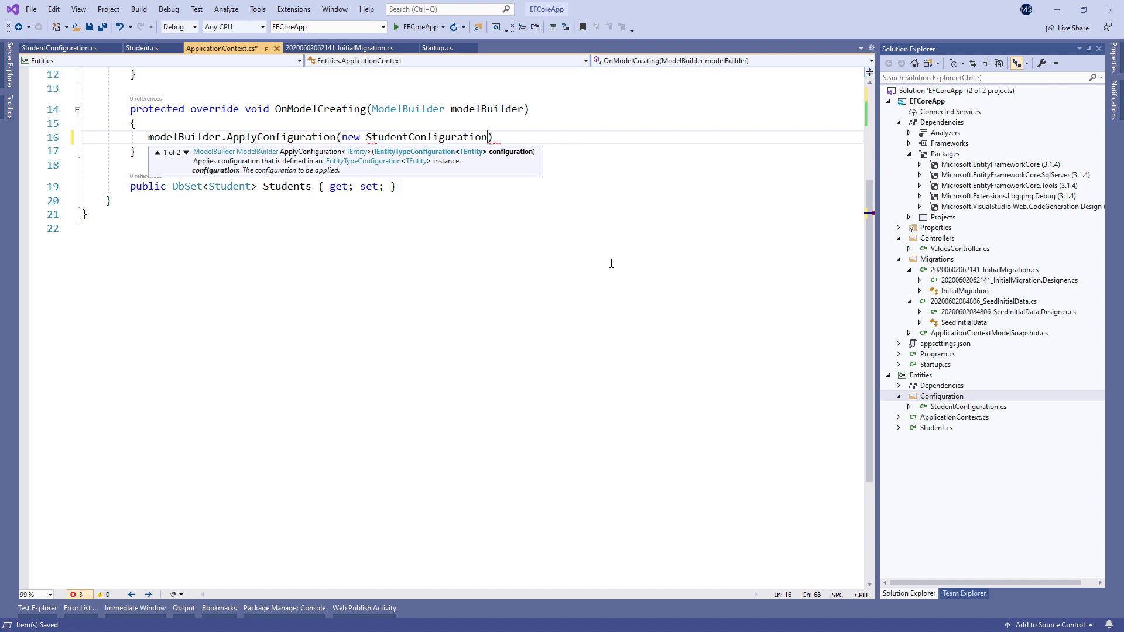
key(End)
text(;)
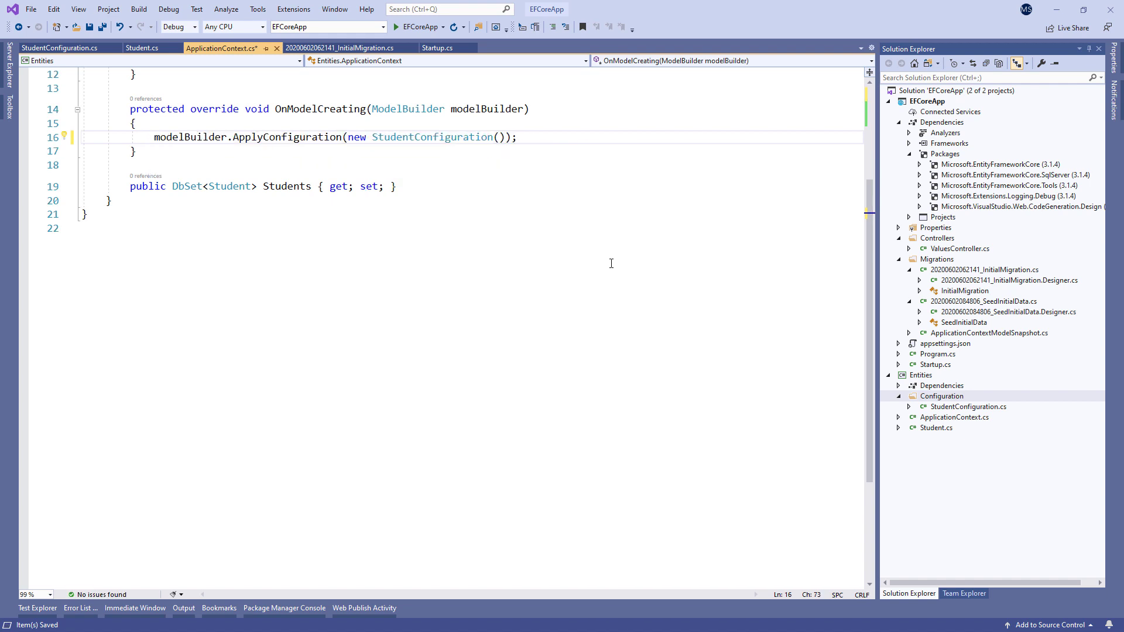
key(ctrl+s)
click(283, 608)
text(Add-Migratio)
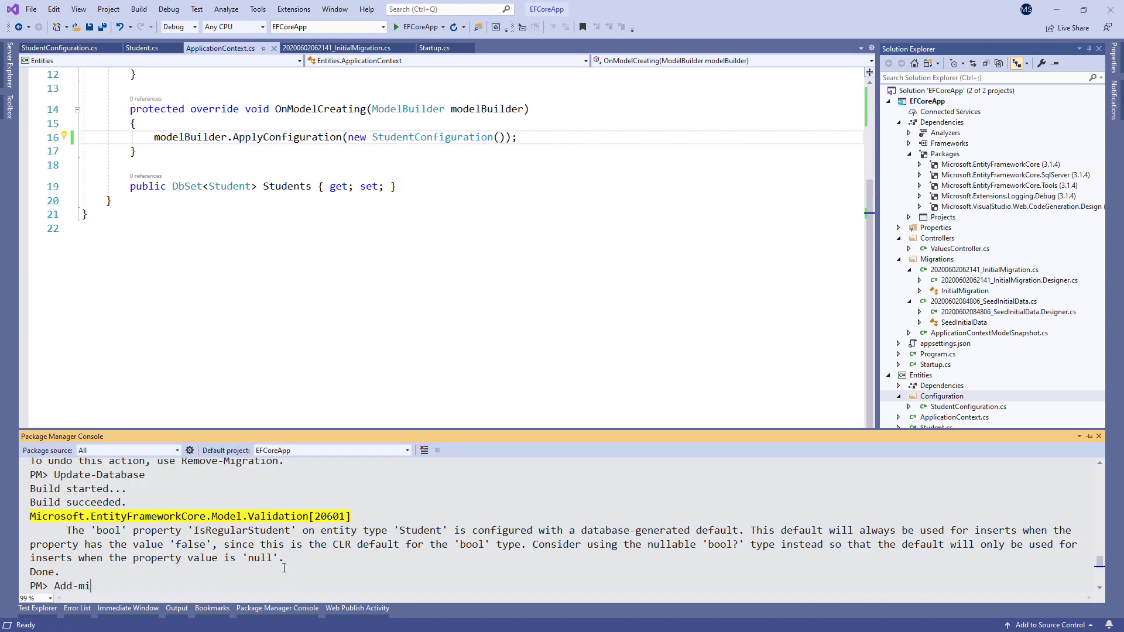
text(n AdditionalRowInserte)
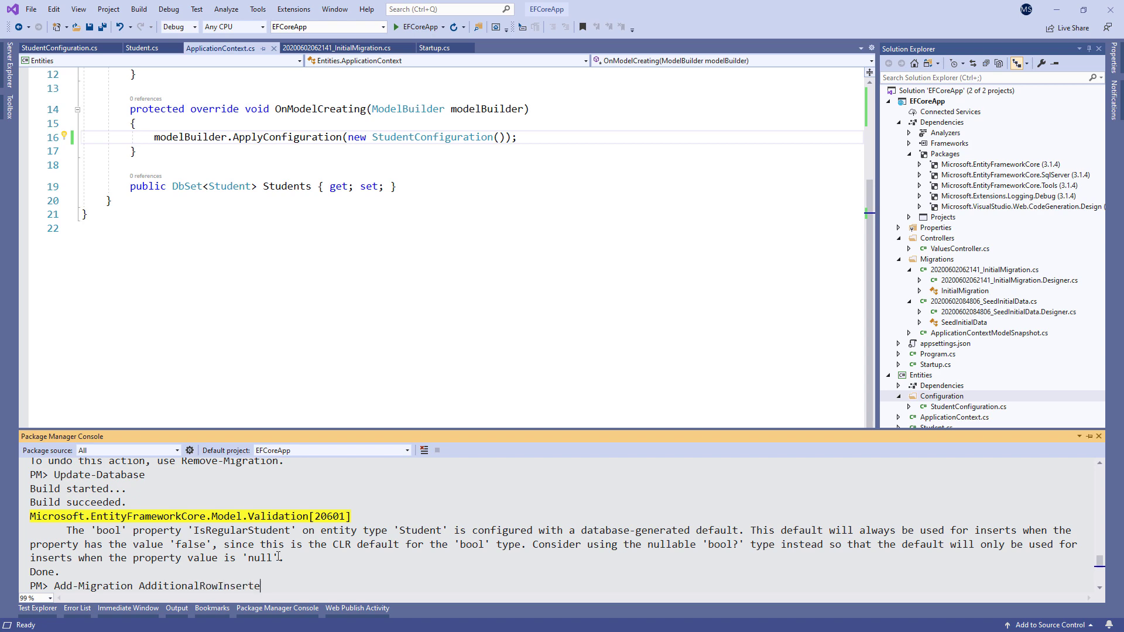
text(d)
- Run Add-Migration AdditionalRowInserted and then Update-Database in the Package Manager Console
key(Return)
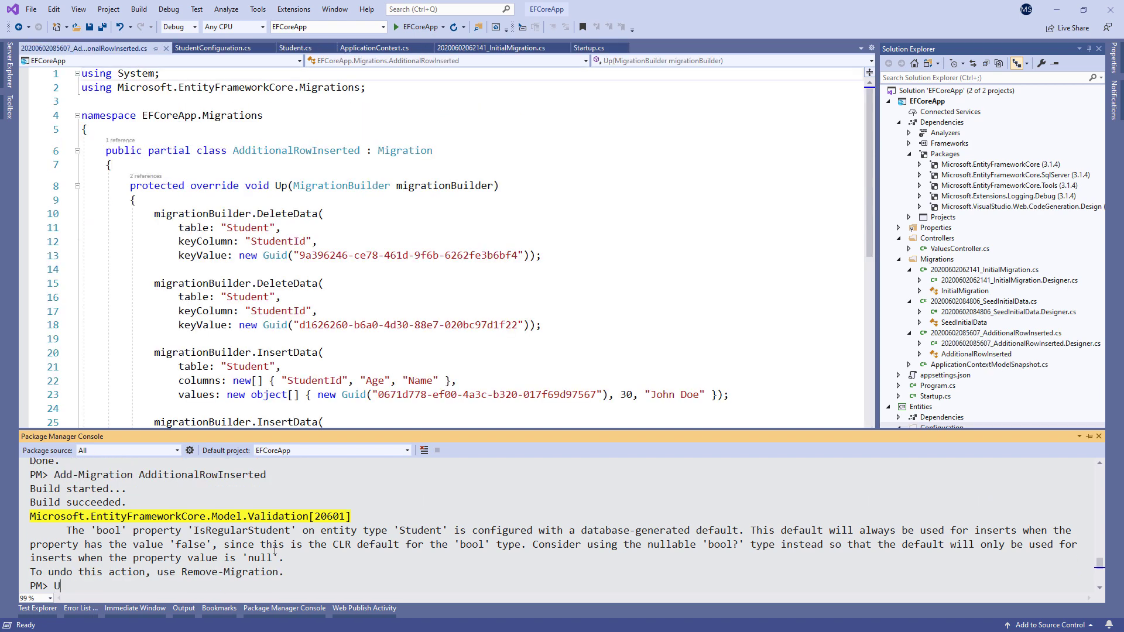
text(Update-Database)
key(Return)
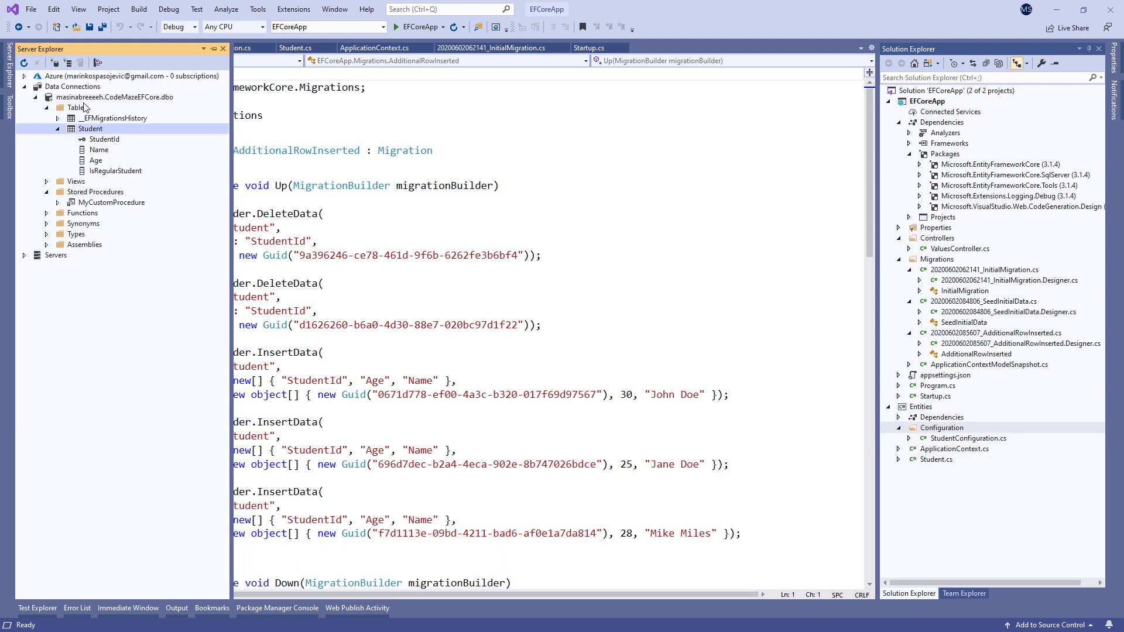
- Refresh the Server Explorer connection and show the Student table's rows
right_click(89, 98)
click(114, 108)
right_click(90, 128)
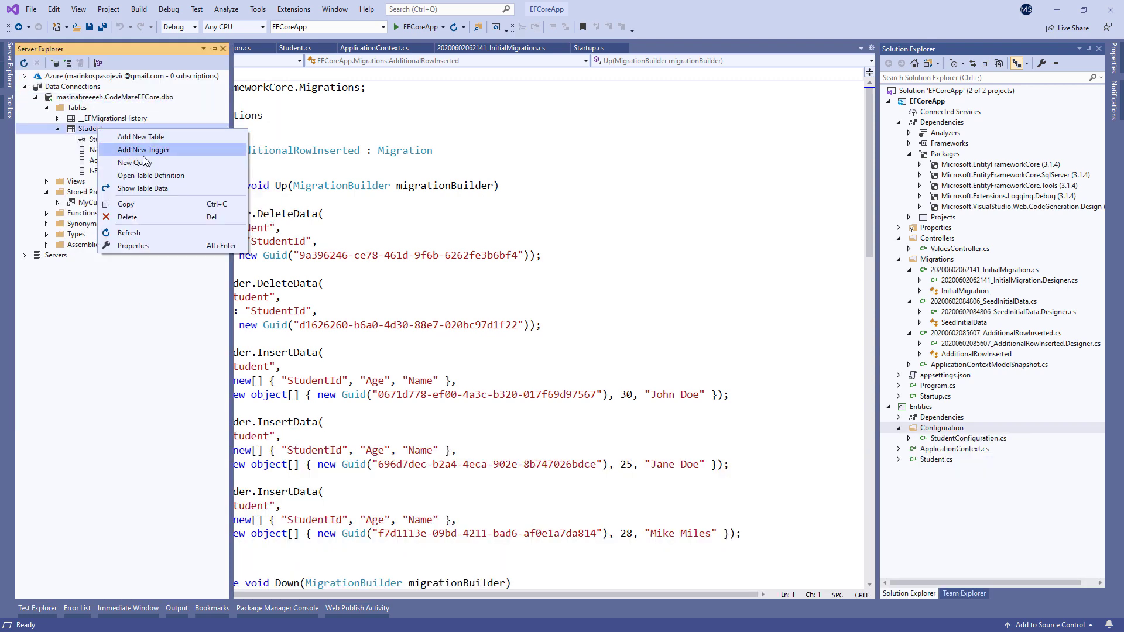
click(132, 150)
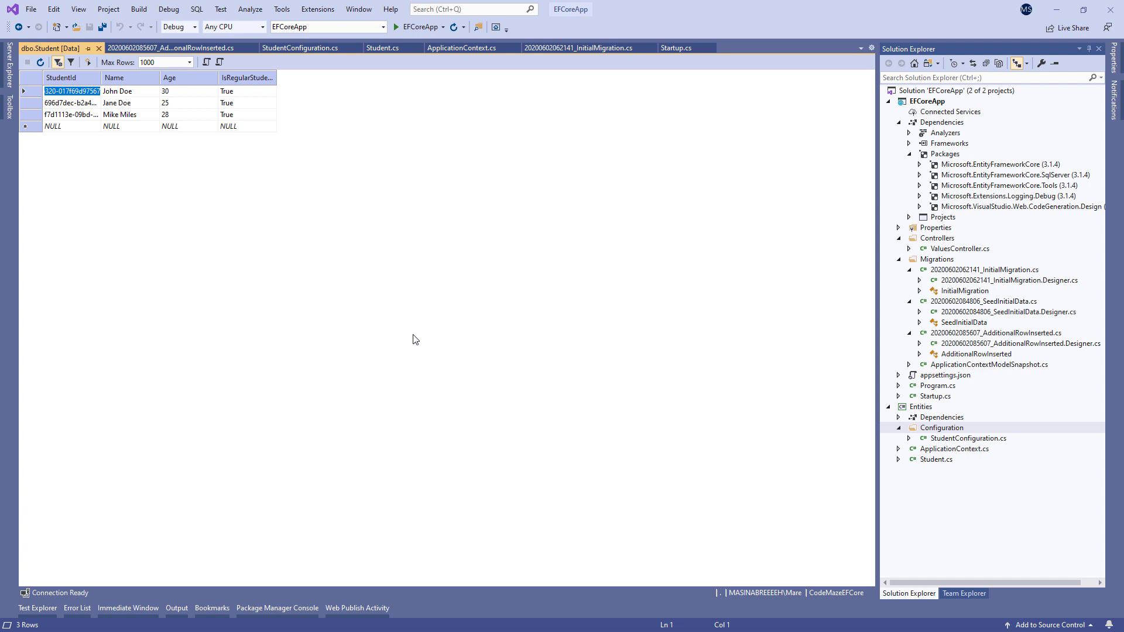
- Add a MigrationManager class to Entities, declare it public static and save
click(924, 406)
key(ctrl+shift+a)
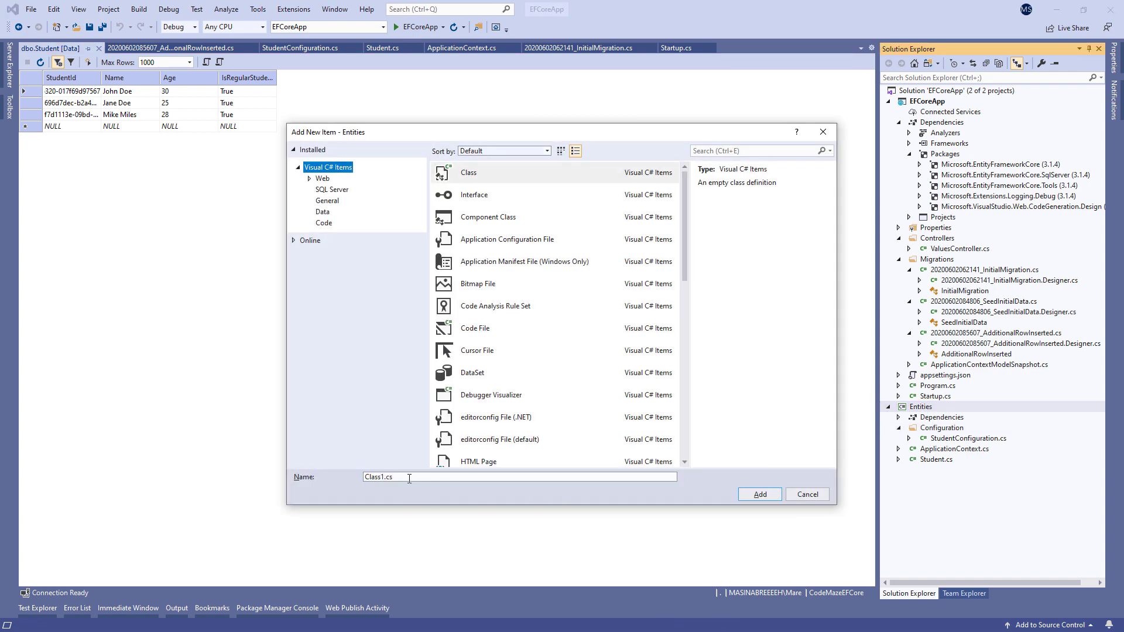
double_click(409, 479)
text(MigrationMan)
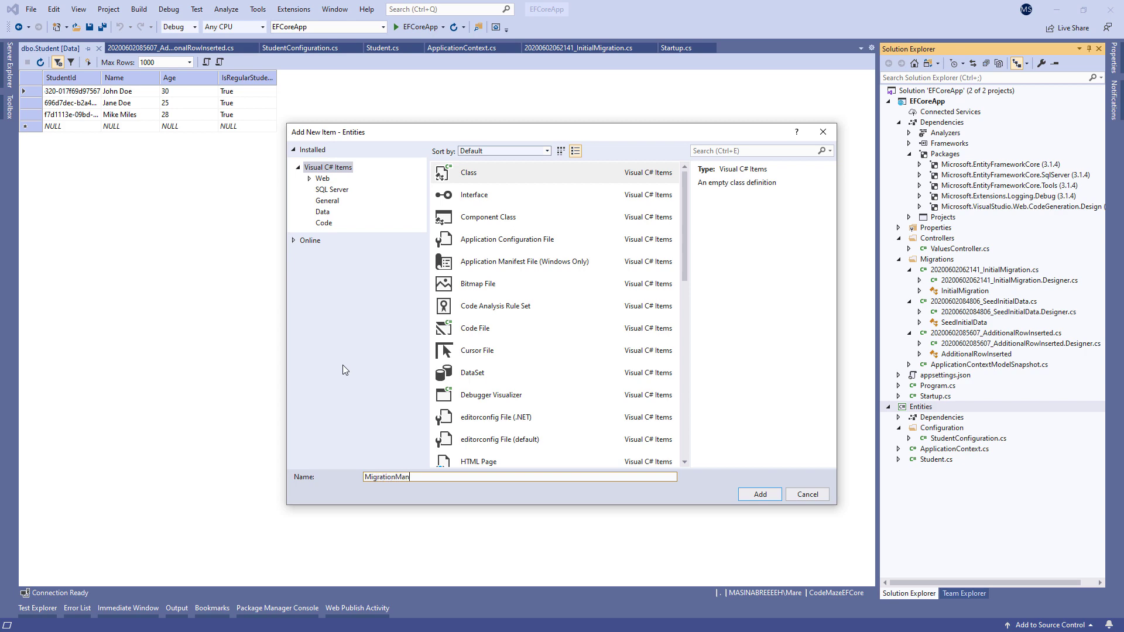
text(ager)
key(Return)
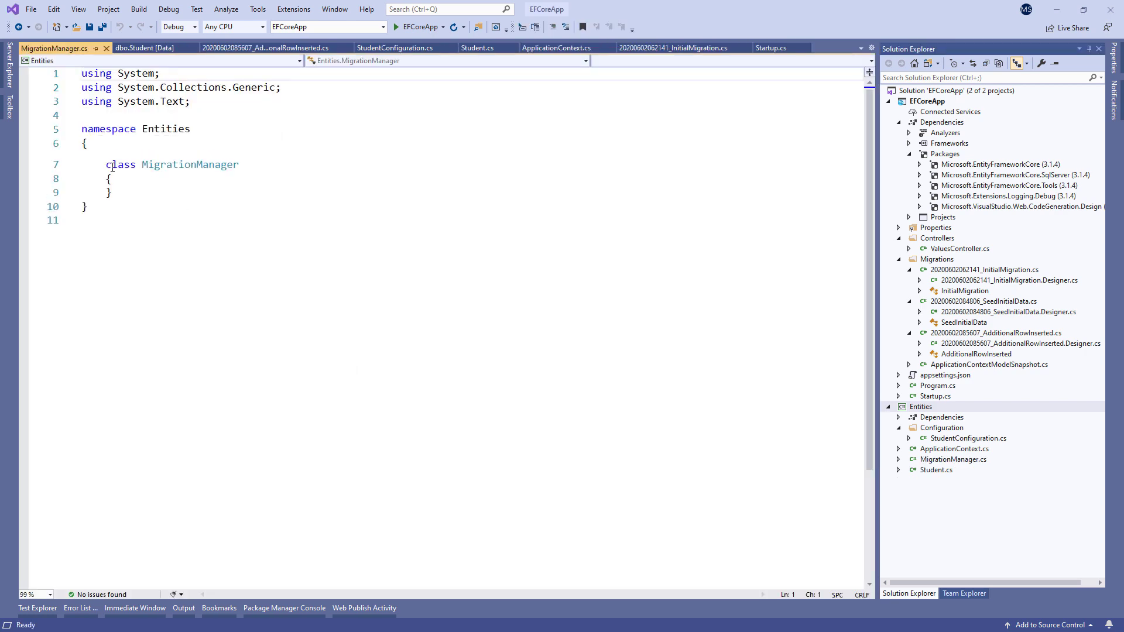
click(106, 163)
text(public static)
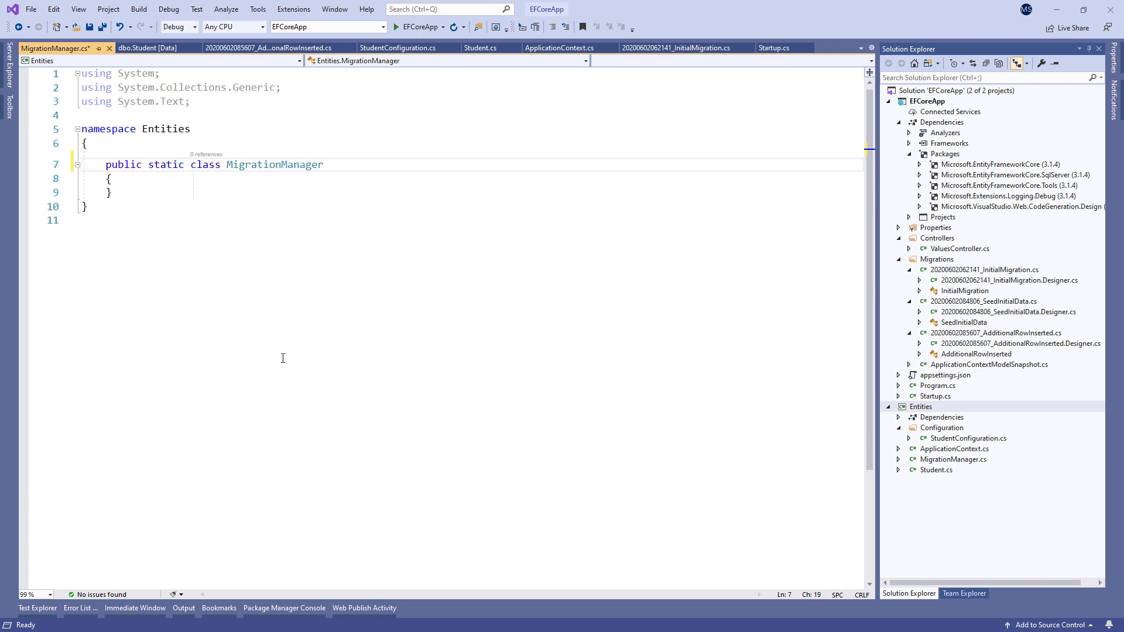
key(ctrl+s)
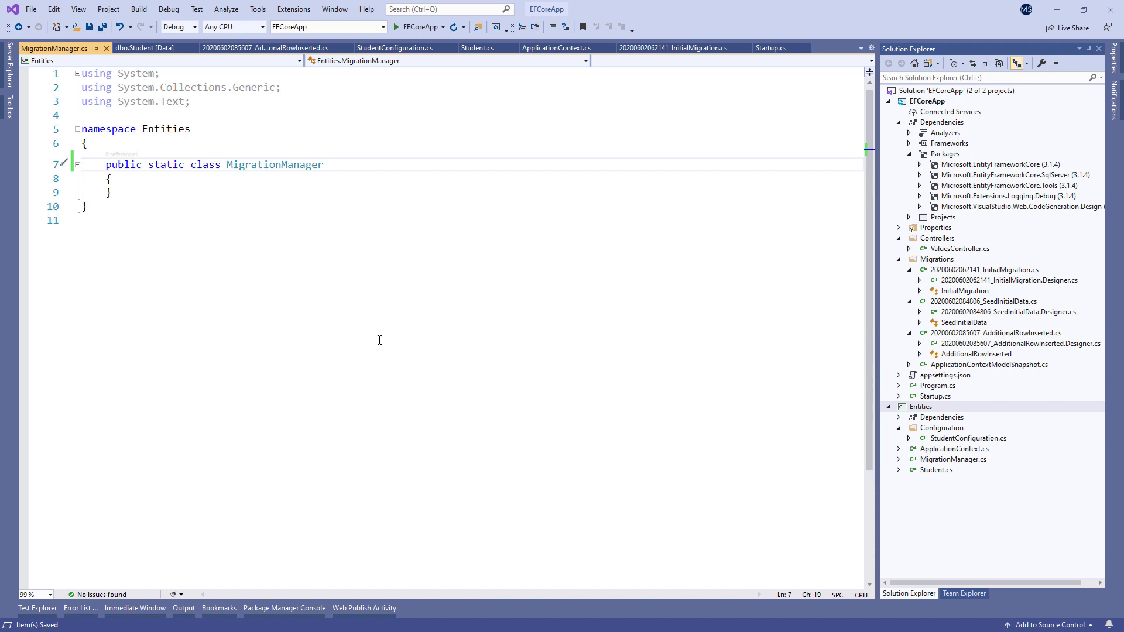
- Install Microsoft.AspNetCore.Hosting.Abstractions into Entities via NuGet, accepting the license
click(940, 407)
right_click(940, 407)
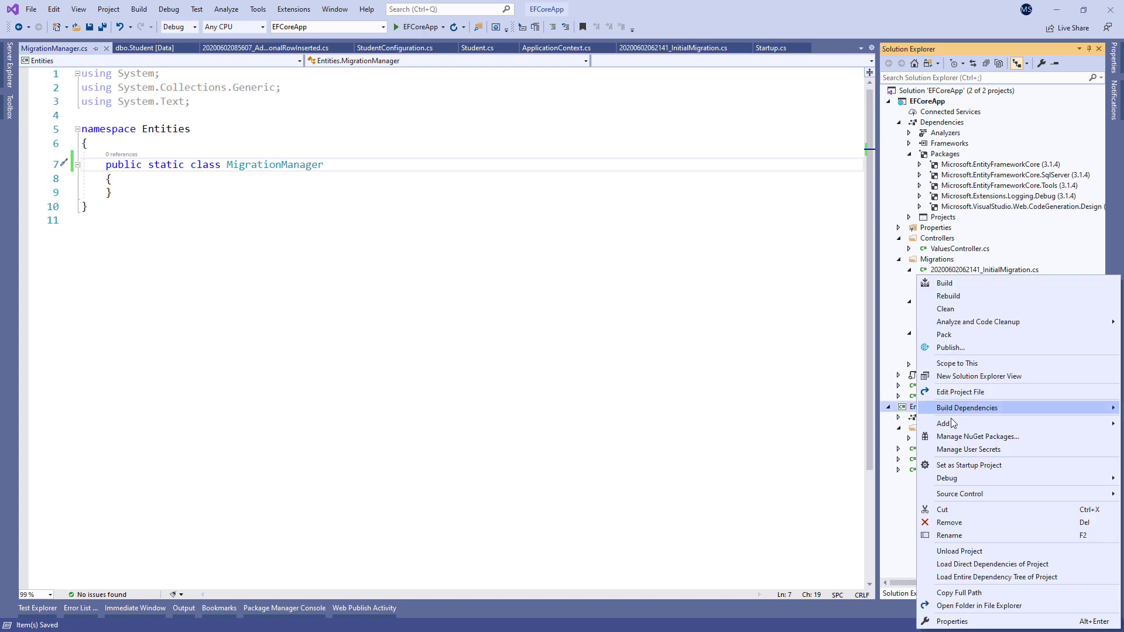
click(964, 442)
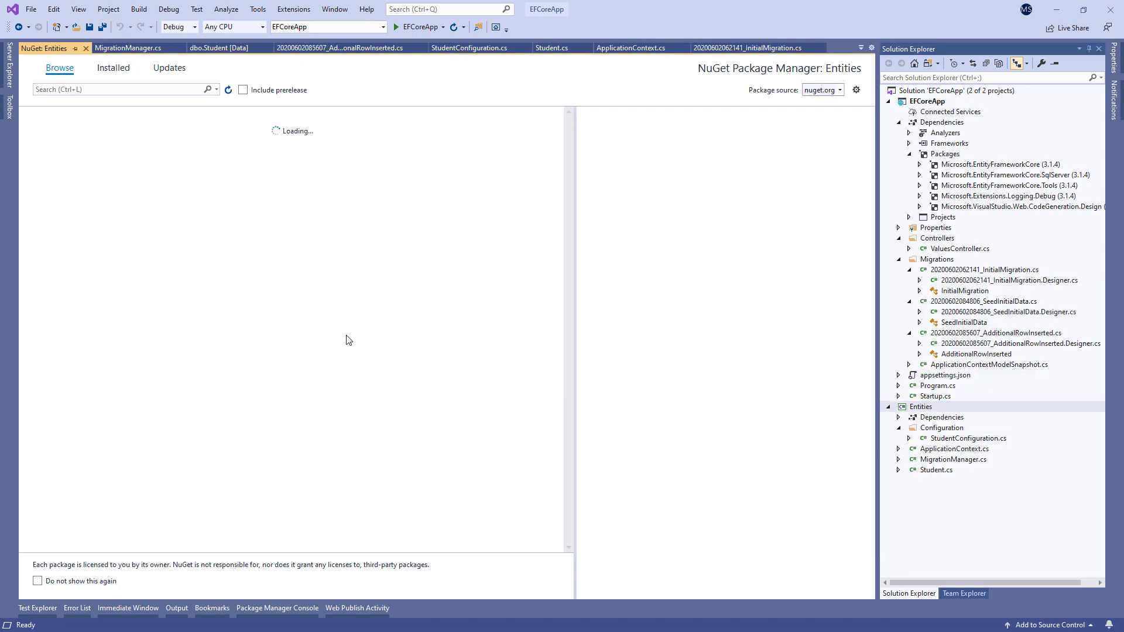
text(mi)
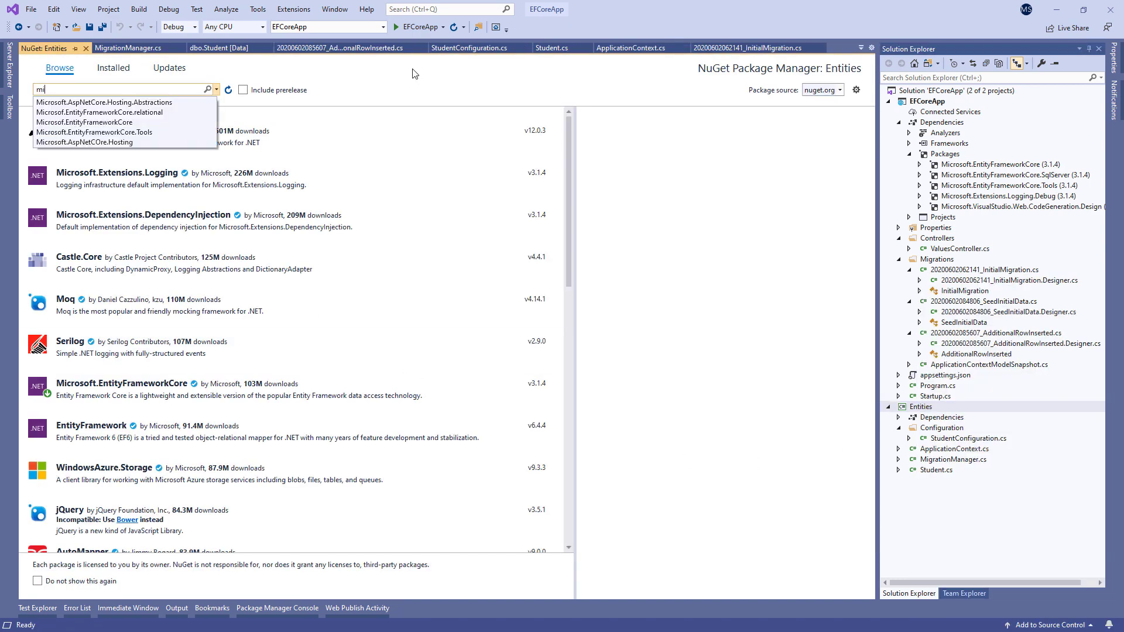
key(Down)
key(Down)
key(Down)
key(Return)
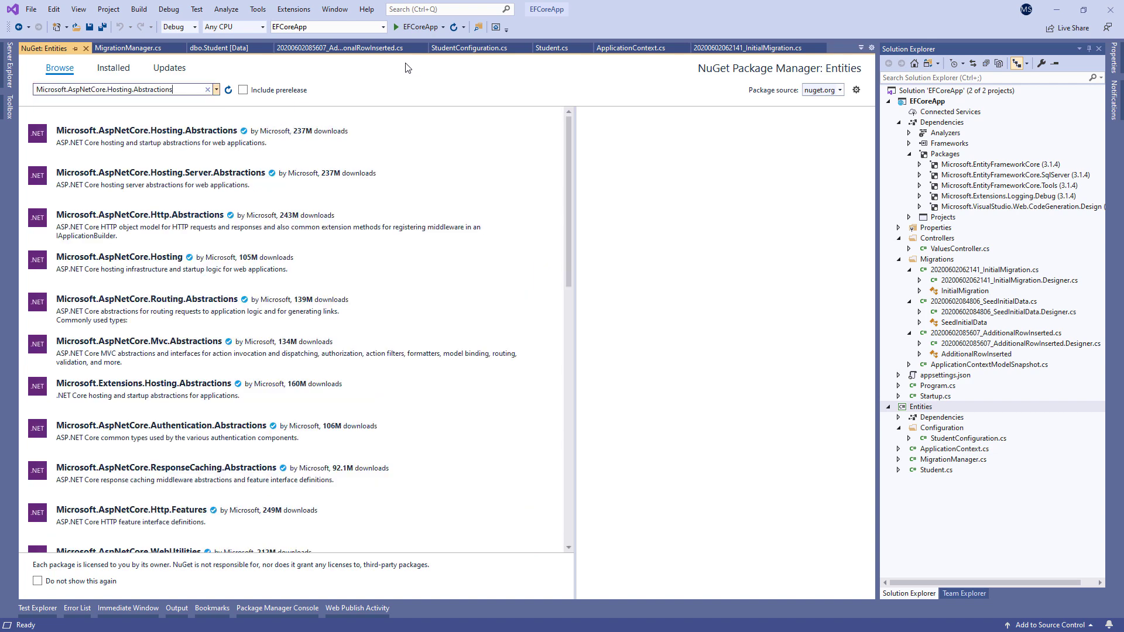
click(229, 136)
click(831, 153)
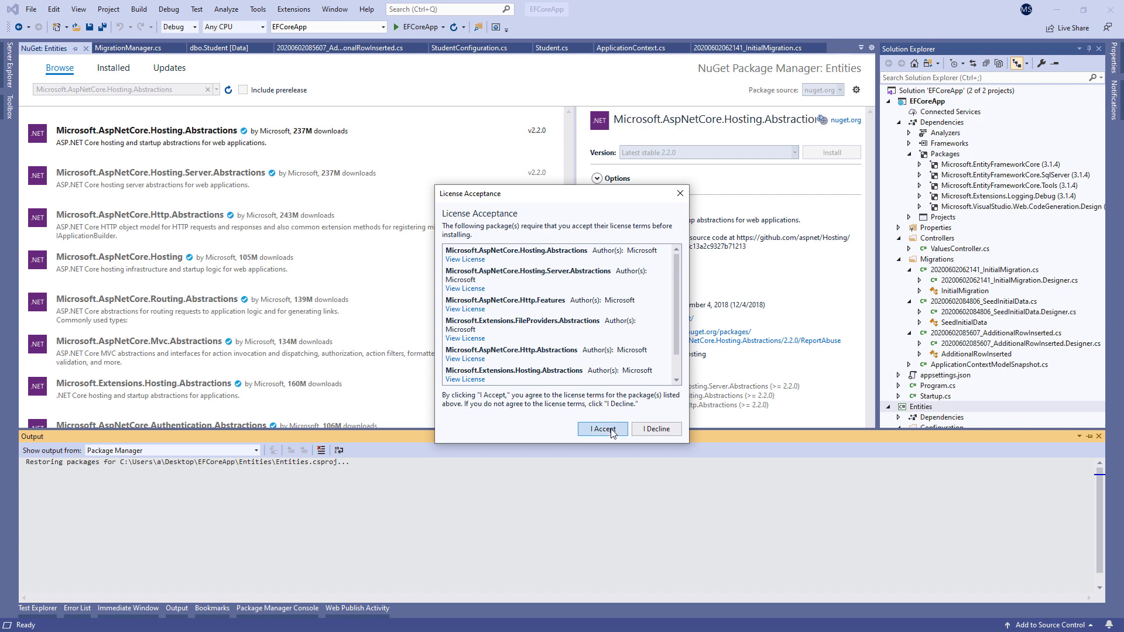
click(603, 429)
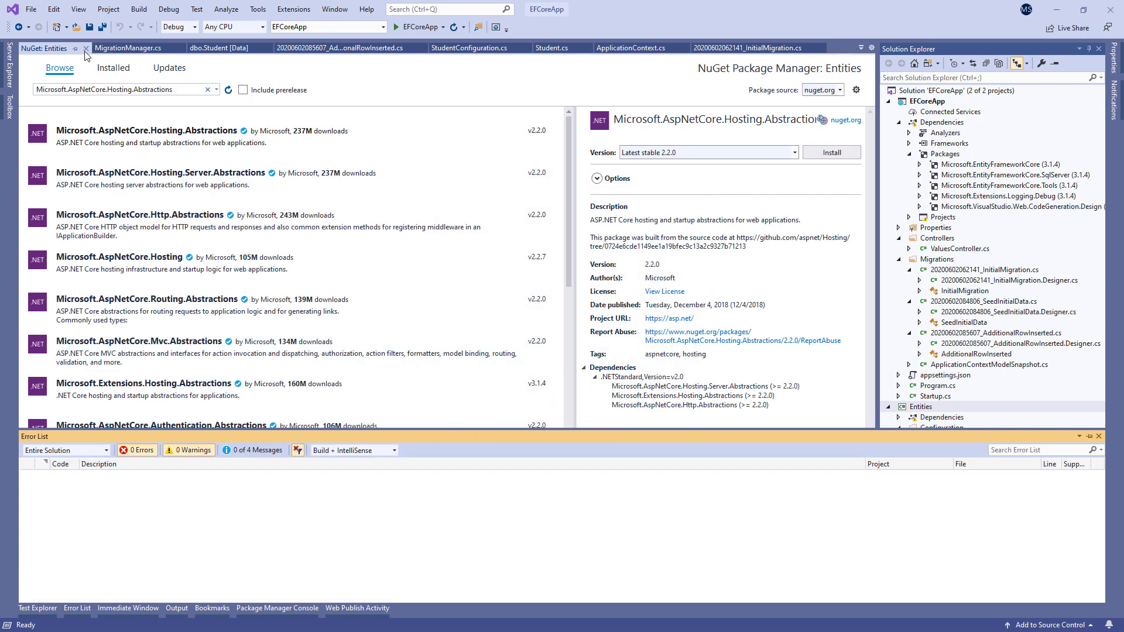
- Declare a public static IHost MigrateDatabase(this IHost host) extension in MigrationManager
click(86, 49)
click(465, 164)
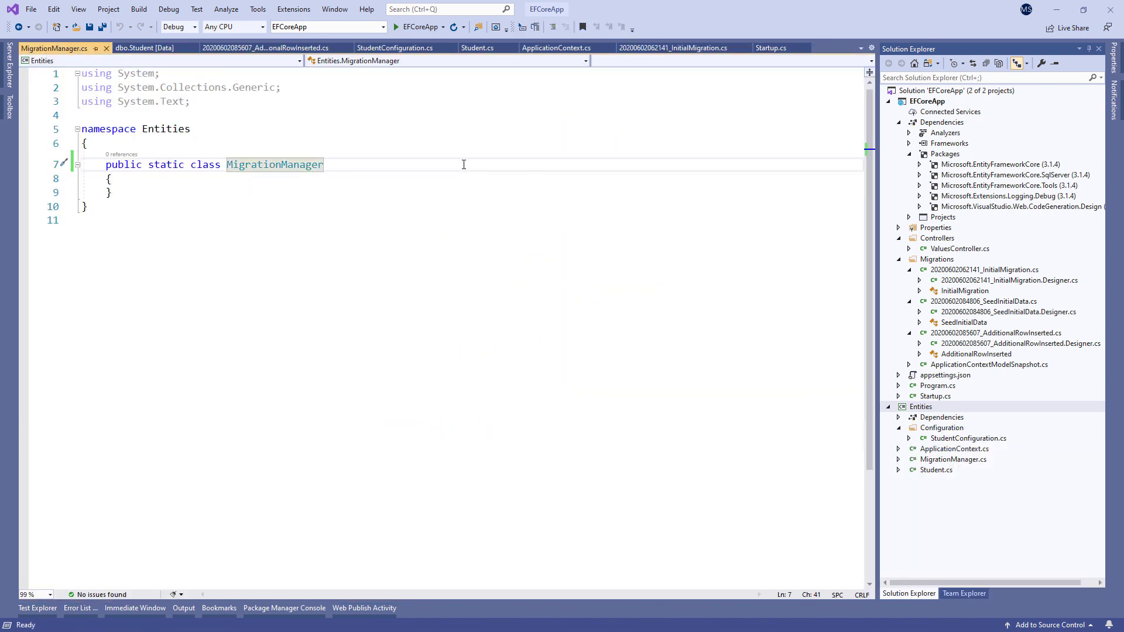
key(Down)
key(End)
key(Return)
text(public sta)
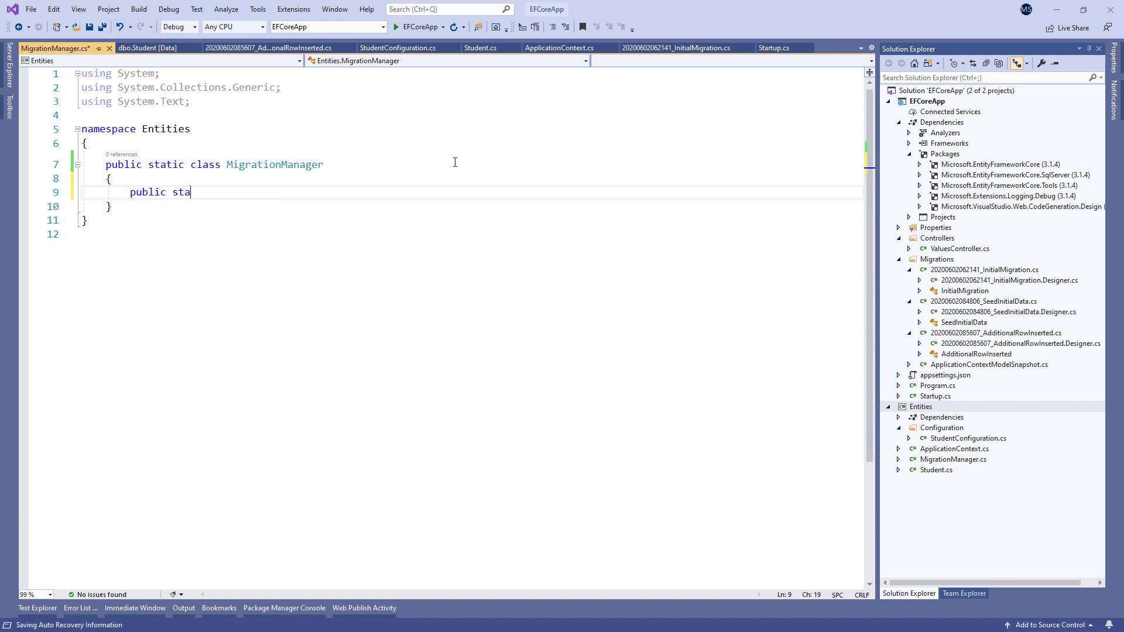
text(tic IHost)
key(Tab)
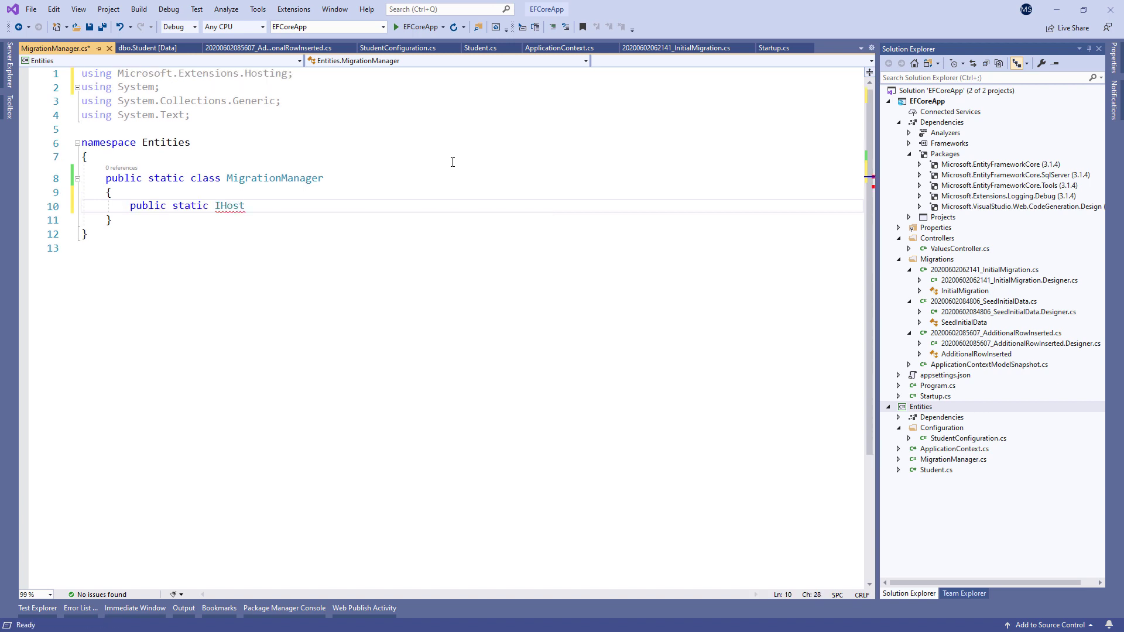
text( MigrateDatabase)
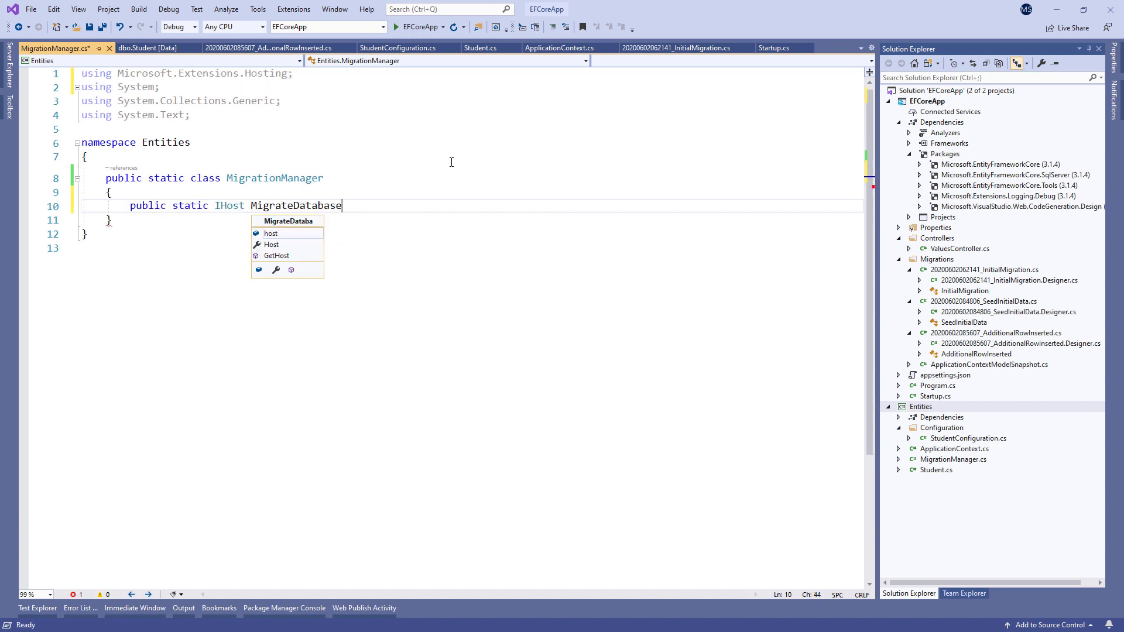
text((this IHost)
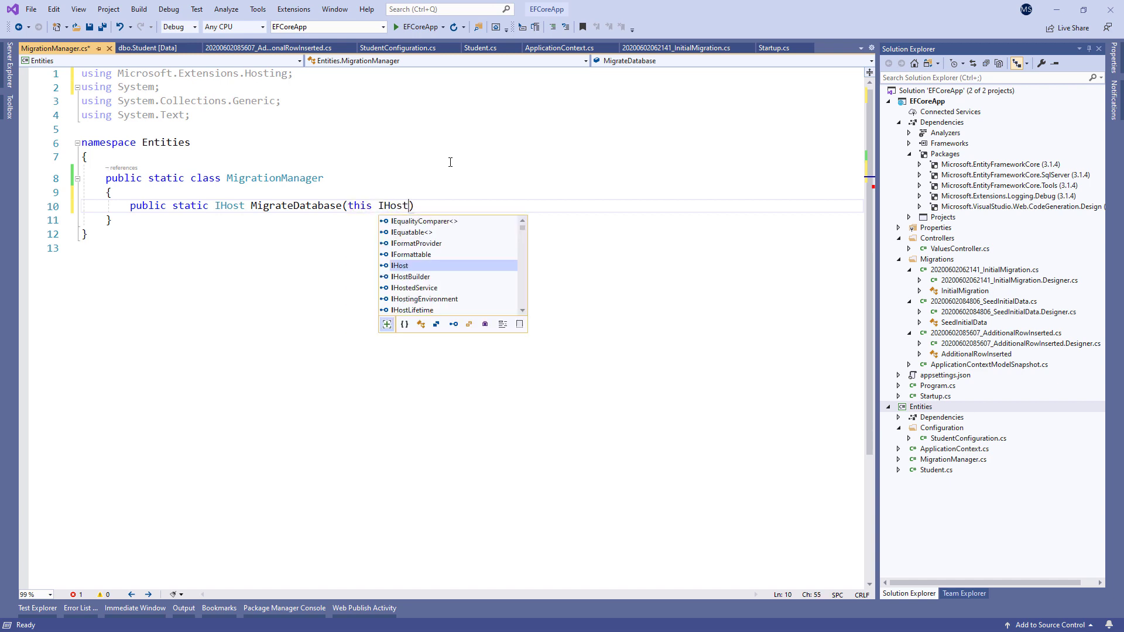
text( host)
key(Return)
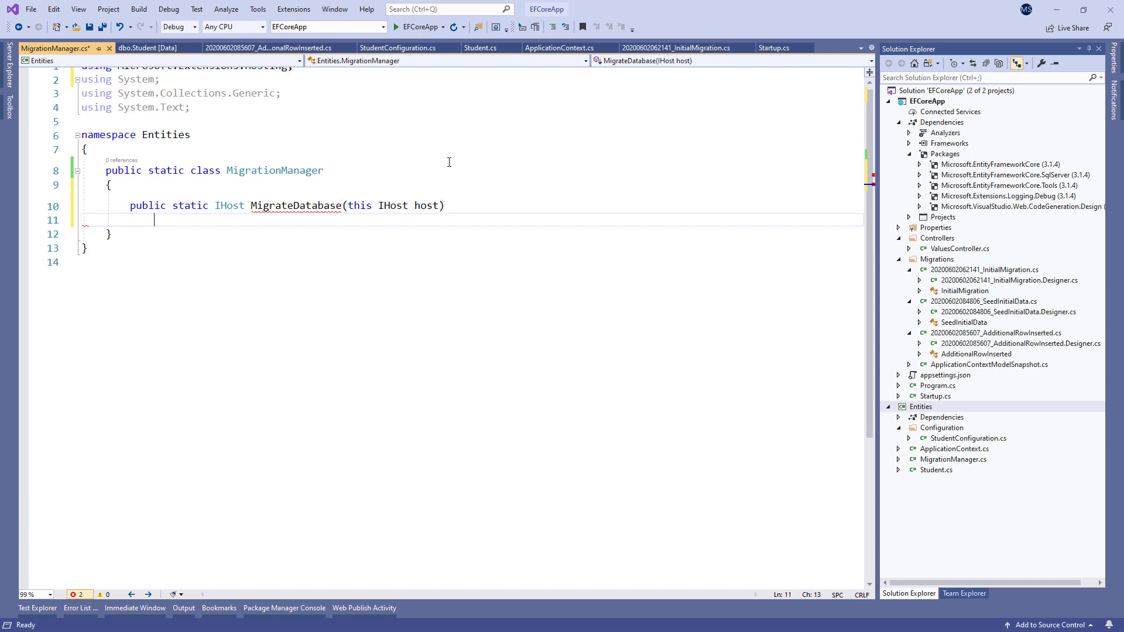
text({)
key(Return)
text(usin)
- Create a scope and resolve ApplicationContext via GetRequiredService in nested using blocks
key(Tab)
key(Tab)
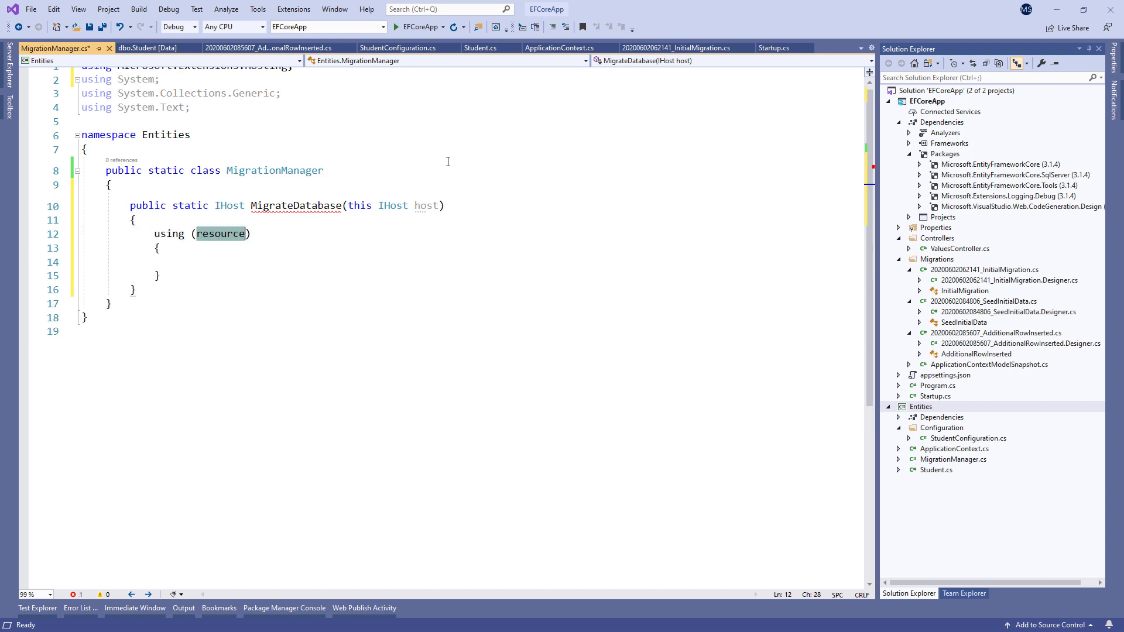
text(var scope =)
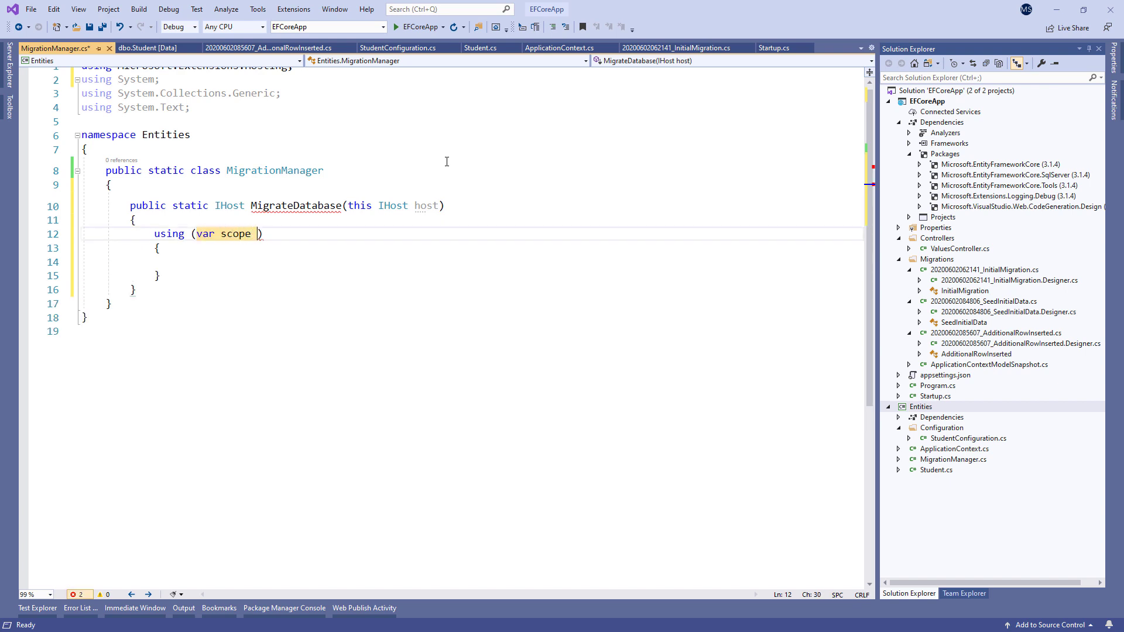
text( host.services.)
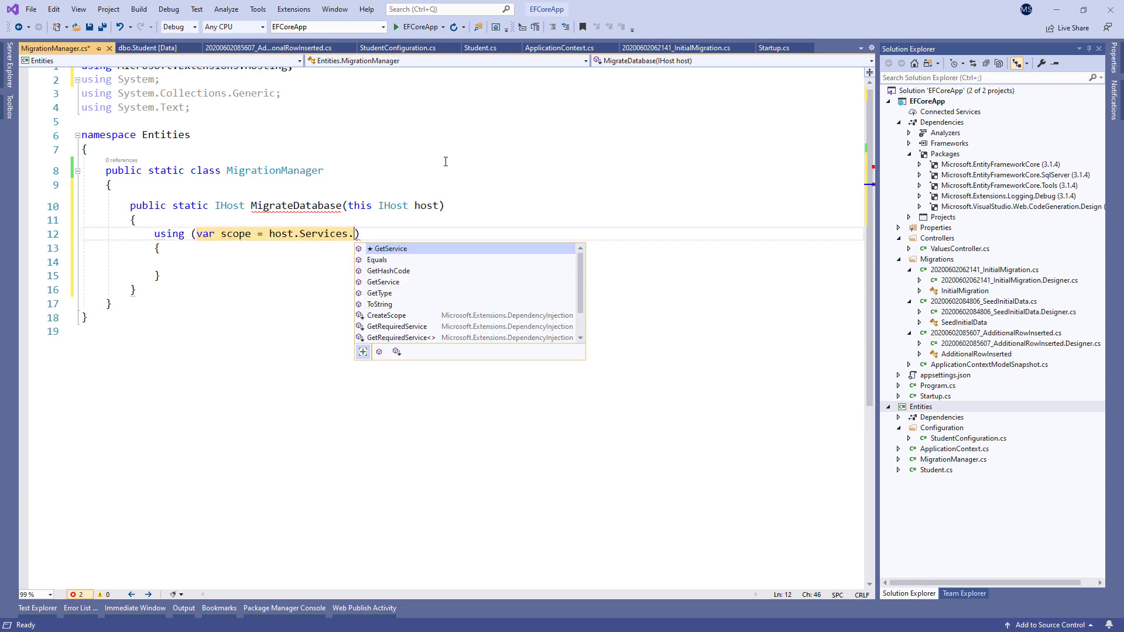
text(crea)
key(Tab)
text(())
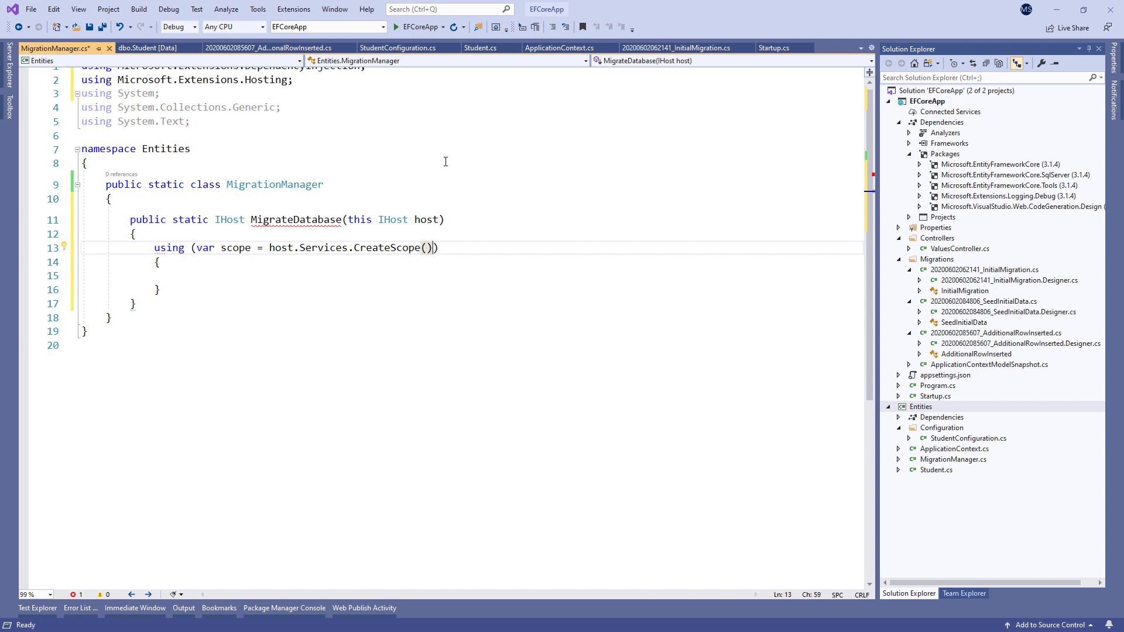
key(Return)
text(usi)
key(Tab)
key(Tab)
text(var)
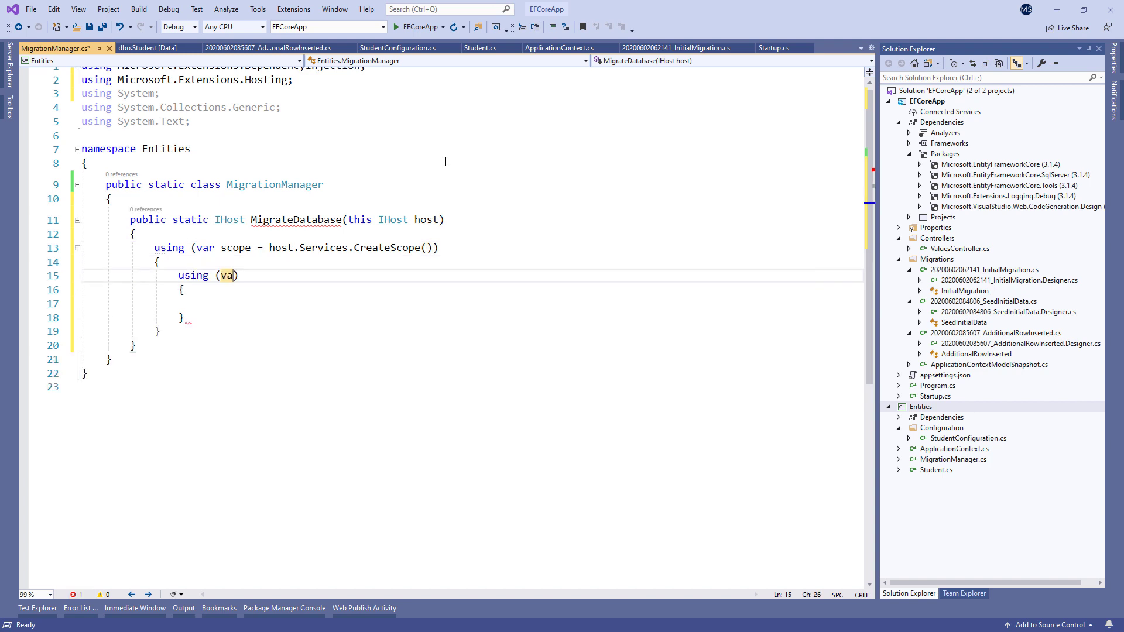
text( appContext = scope.)
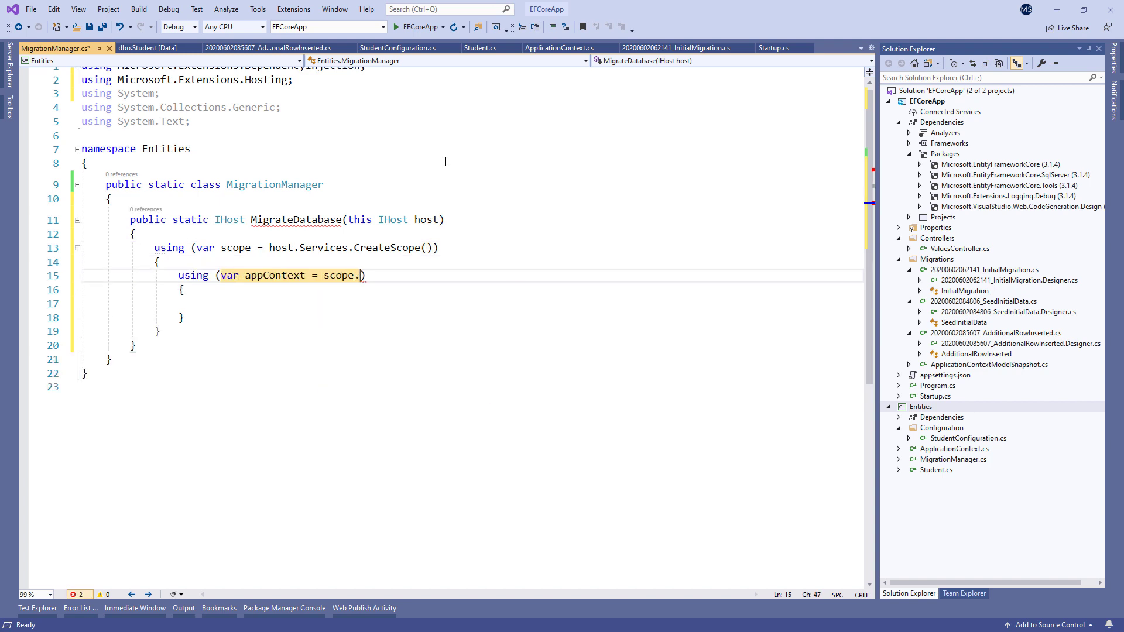
text(ser)
key(Tab)
text(.getreq)
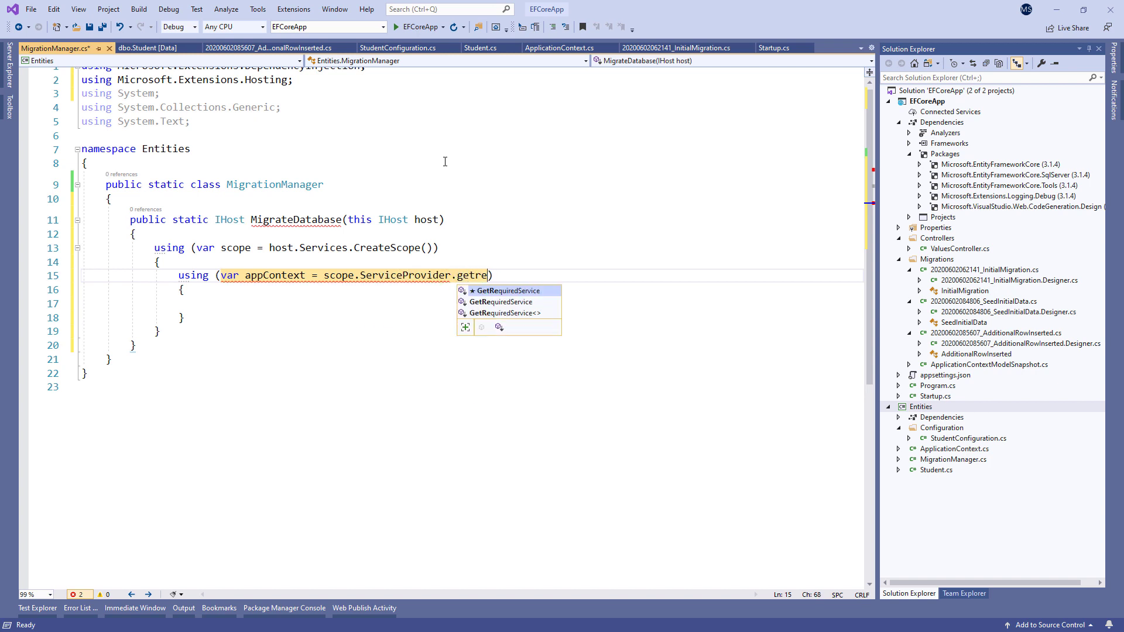
key(Tab)
text(<Application)
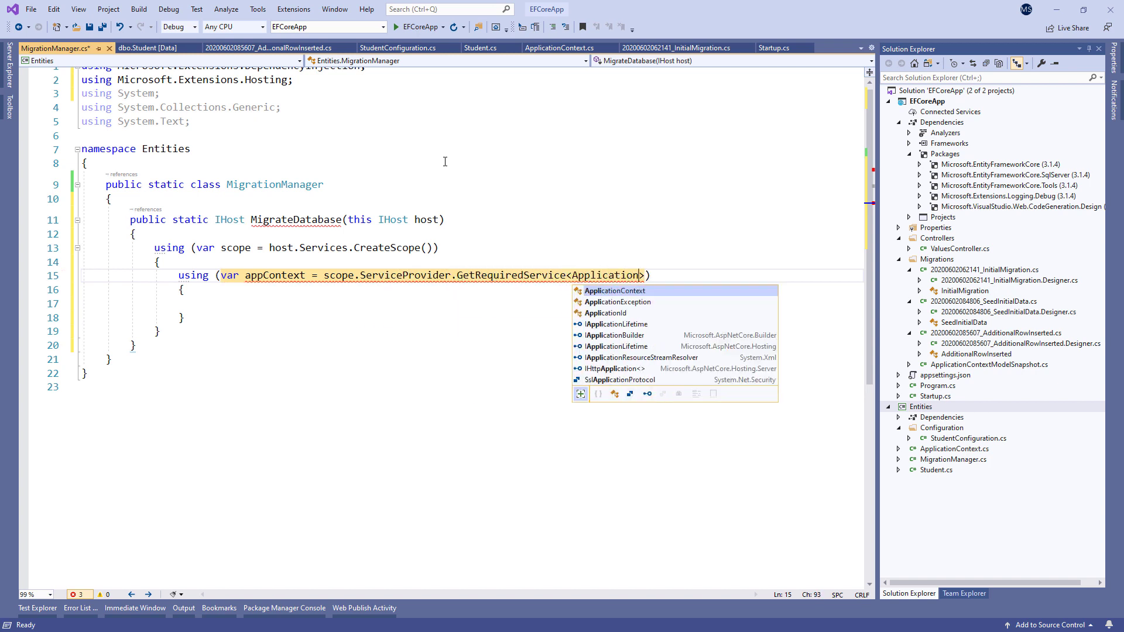
key(Tab)
text(>())
key(Down)
key(Return)
text(try)
- Call appContext.Database.Migrate() in a try/catch, return the host, and save
key(Tab)
key(Tab)
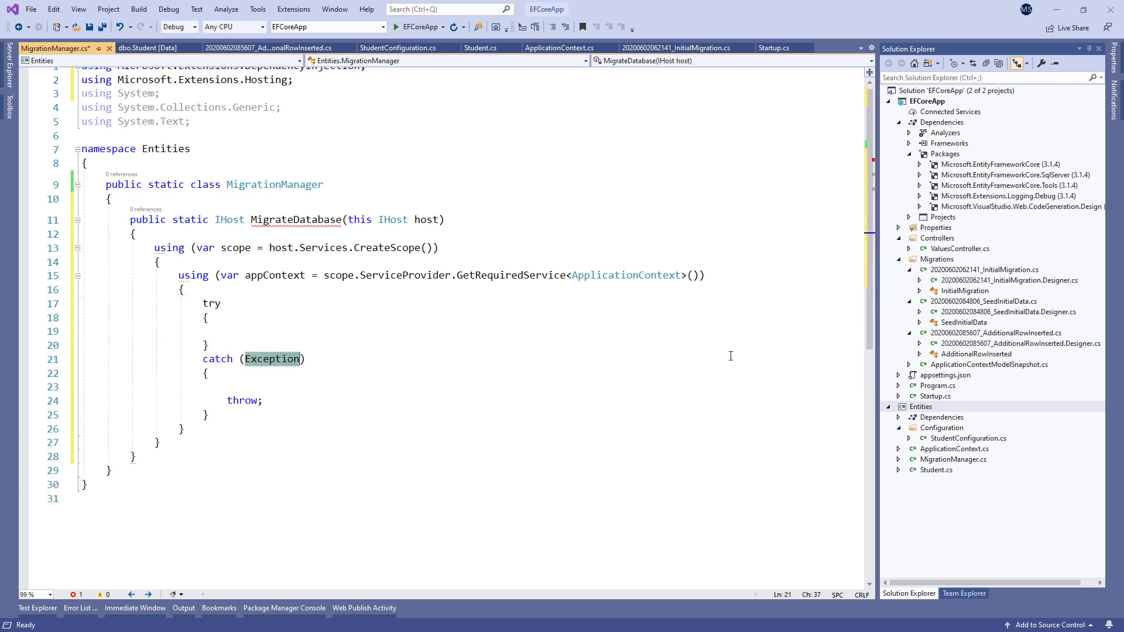
key(Return)
text(ap)
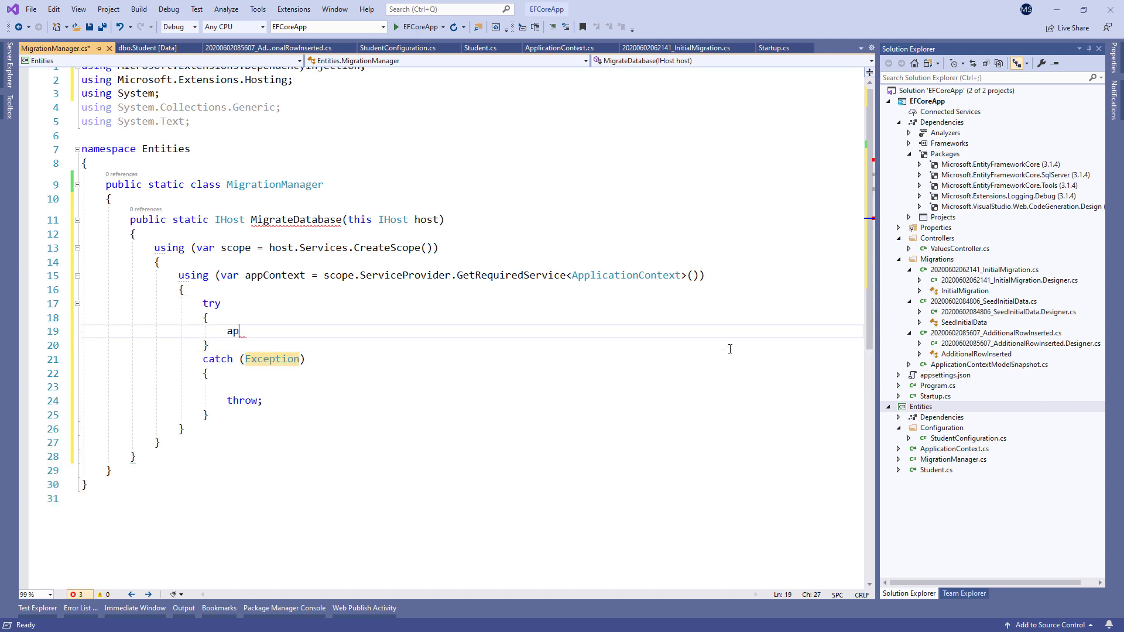
text(pC)
key(Tab)
text(.data)
key(Tab)
text(.m)
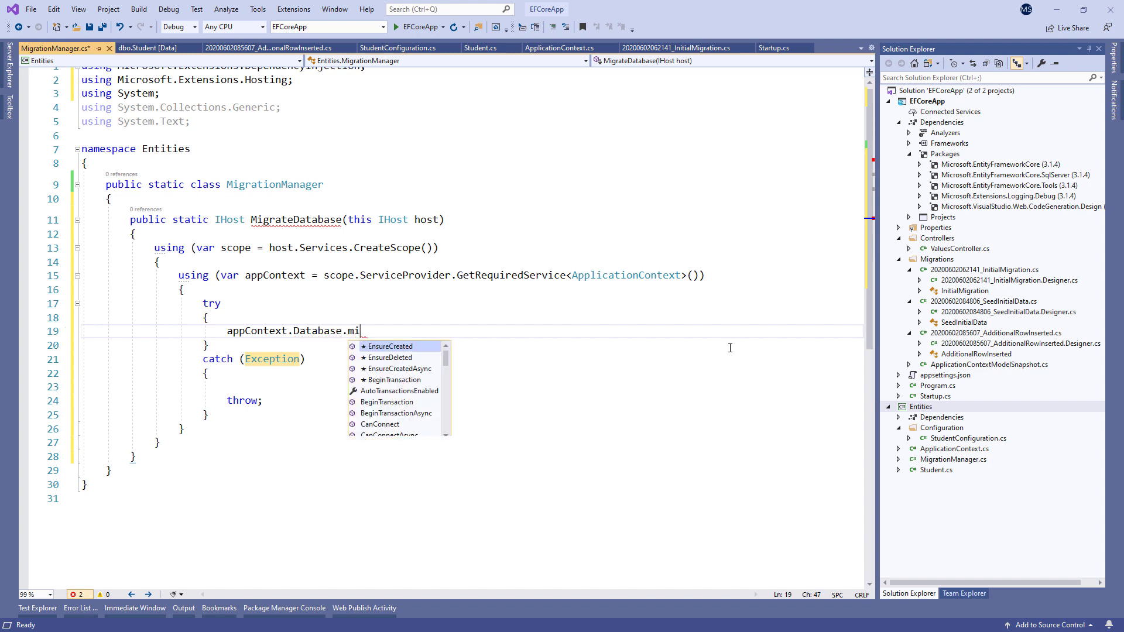
text(igra)
key(Tab)
text(())
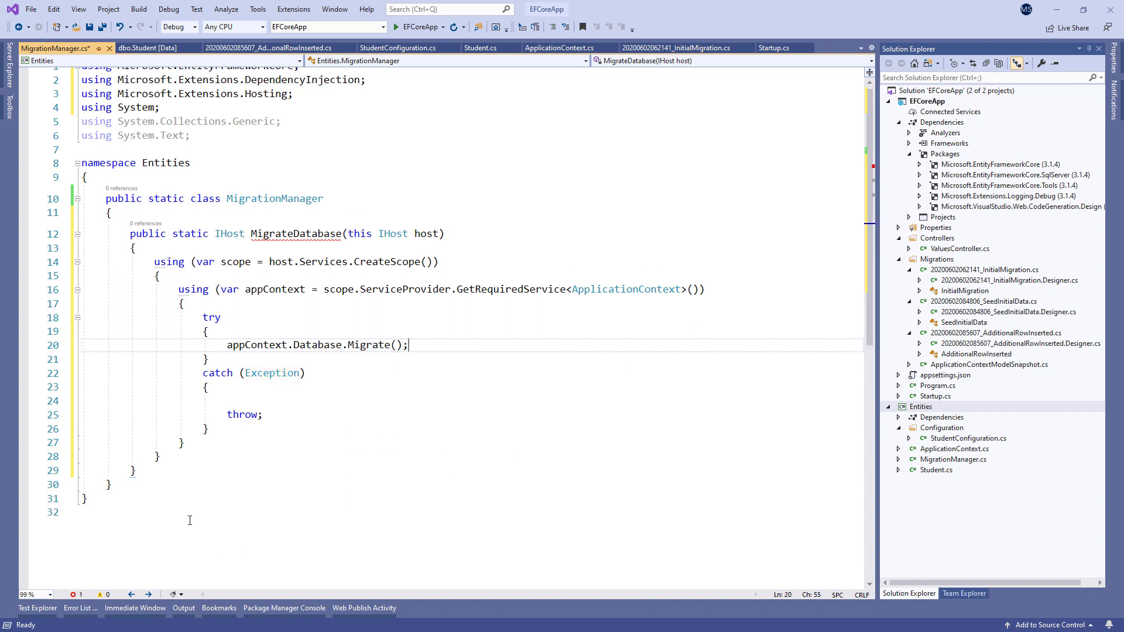
click(263, 456)
key(Return)
key(Return)
scroll(264, 422, down, 1)
text(r)
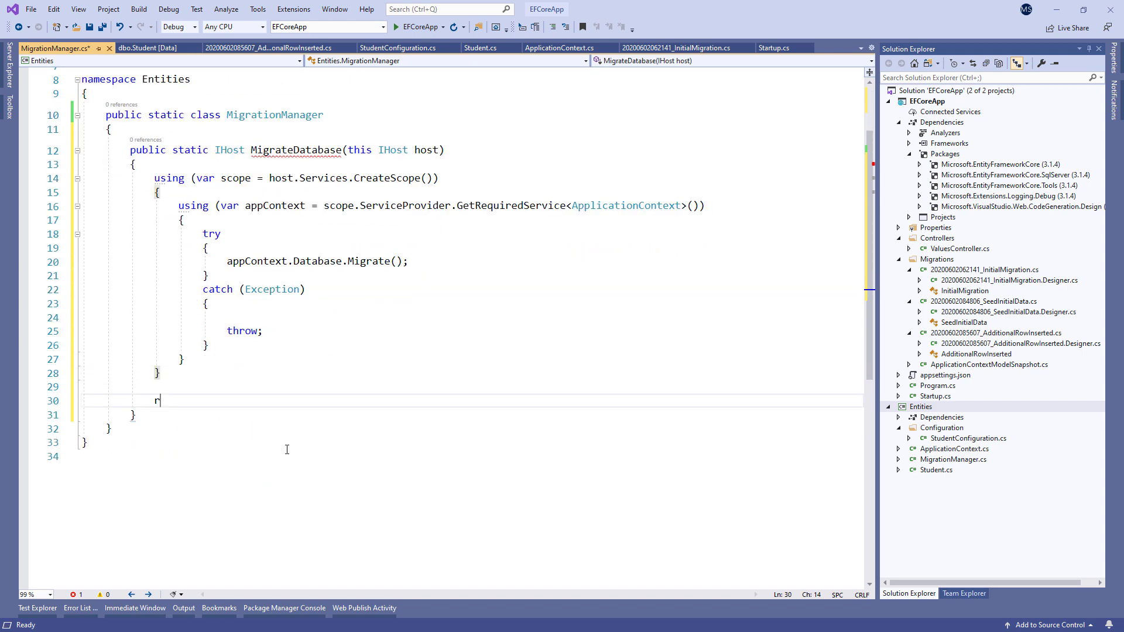
text(eturn host;)
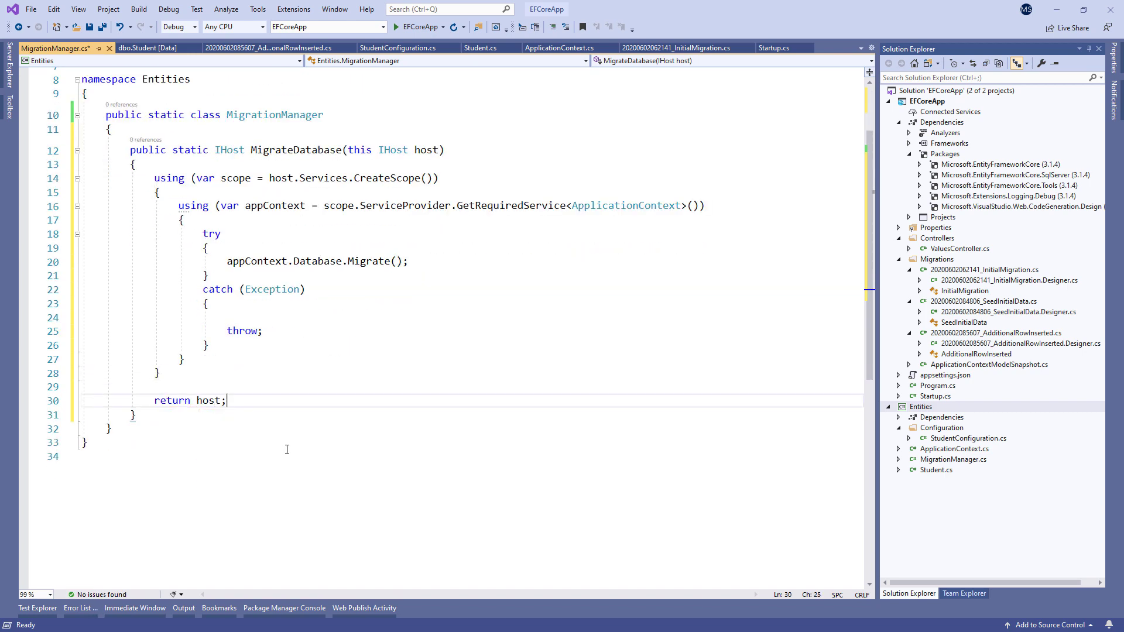
key(ctrl+s)
- Call MigrateDatabase() after Build() in Program's Main, importing Entities, and save
click(938, 386)
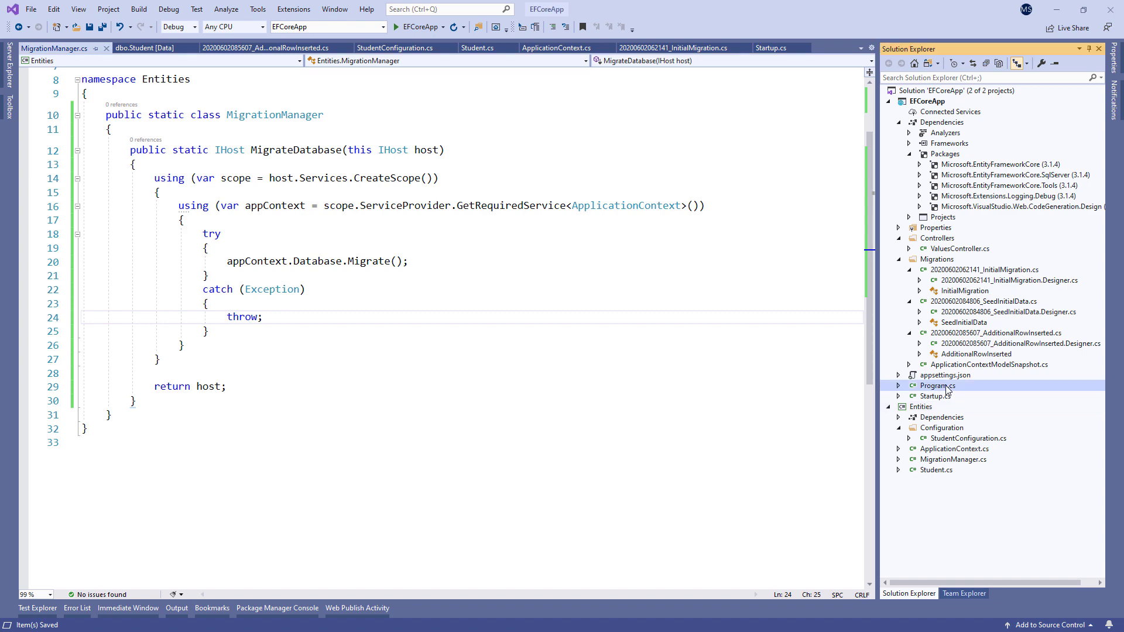
double_click(939, 385)
click(348, 298)
text(Migrate.Run()
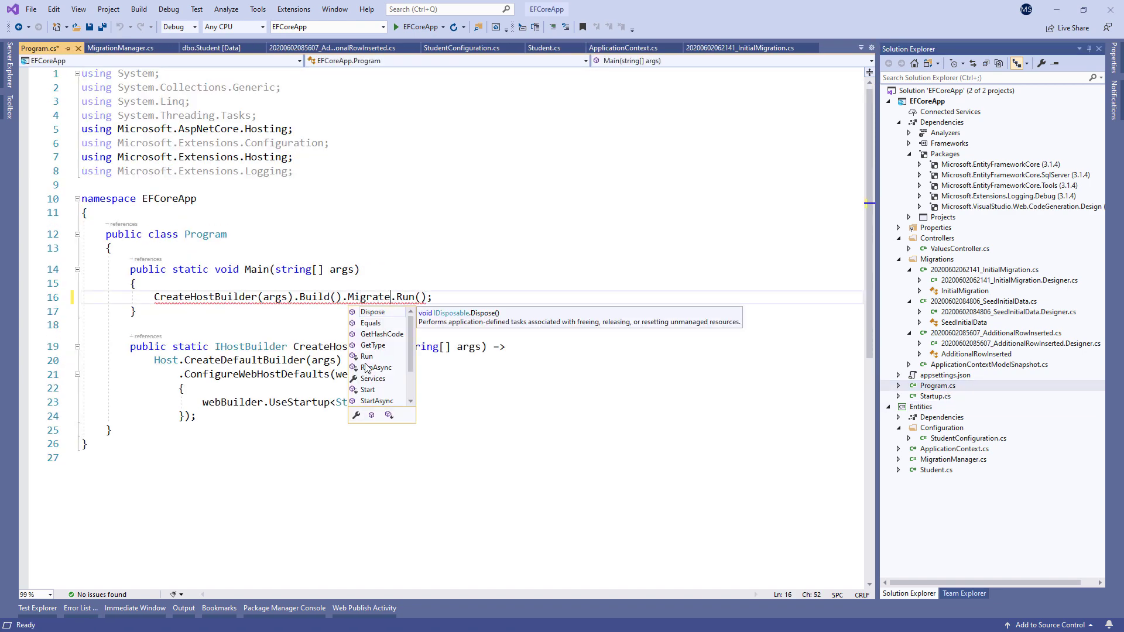
text(Database().)
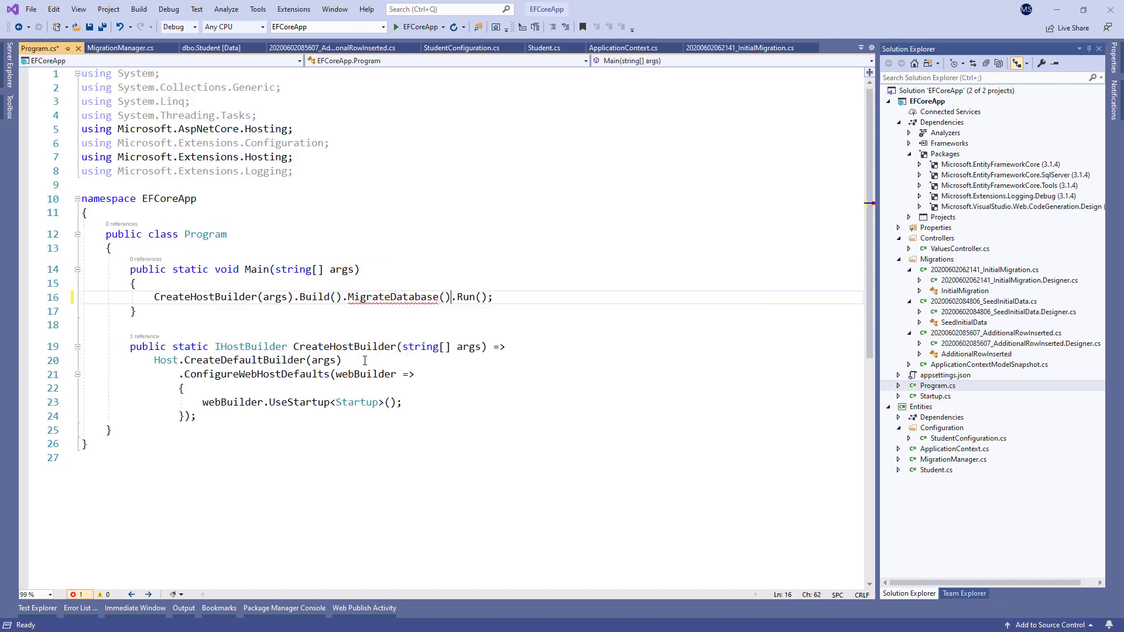
key(ctrl+period)
key(Return)
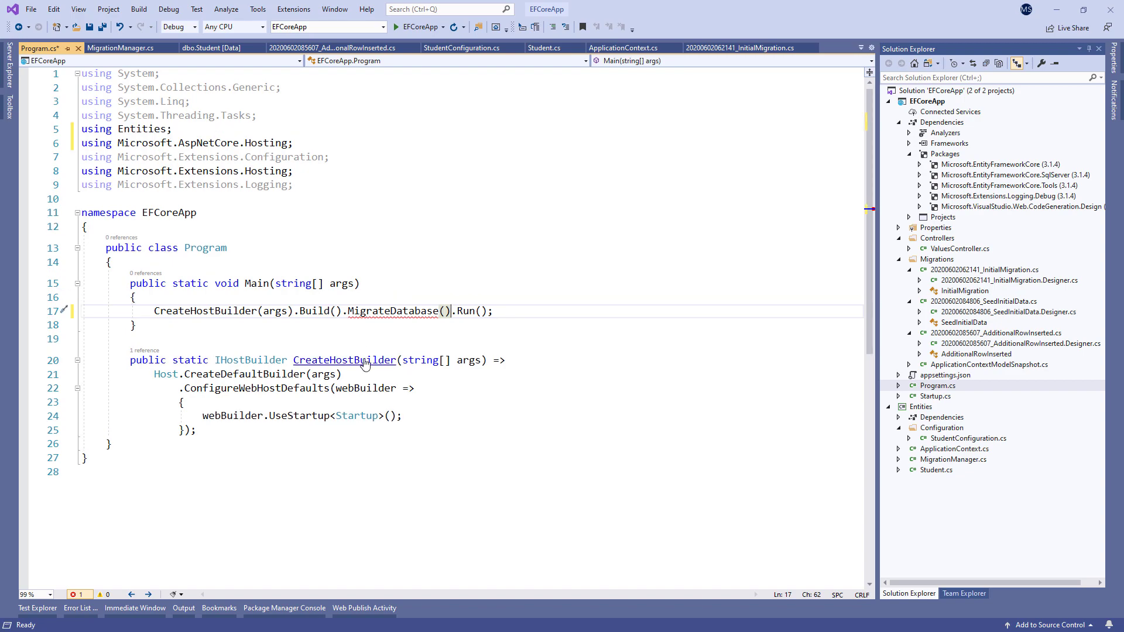
key(ctrl+s)
- Delete the CodeMazeEFCore database in SSMS, closing existing connections
key(alt+Tab)
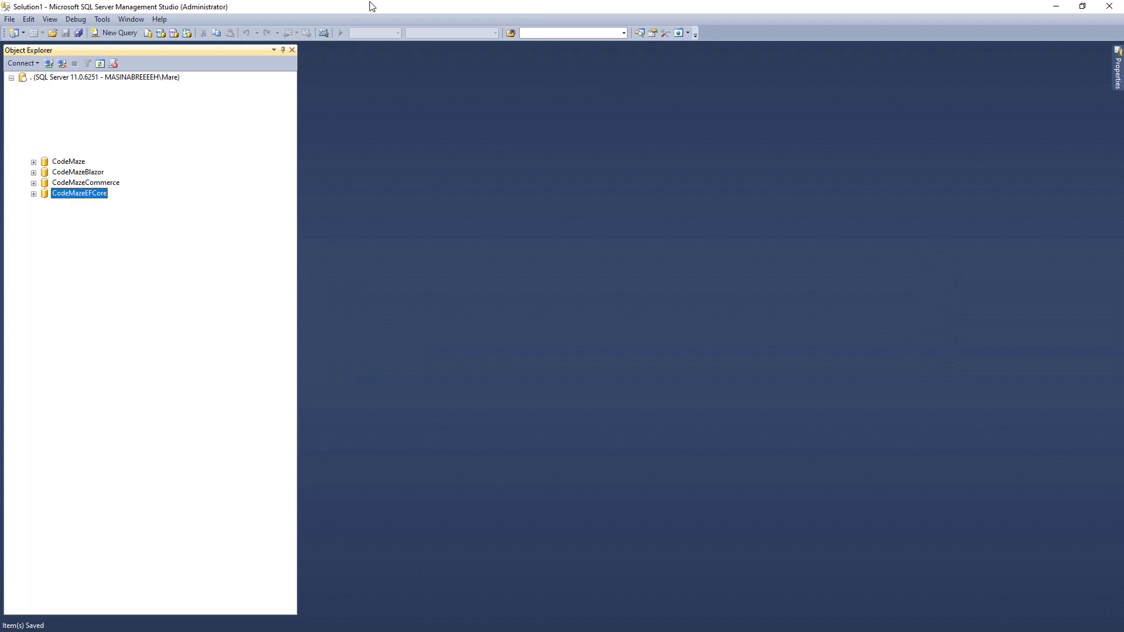
key(Delete)
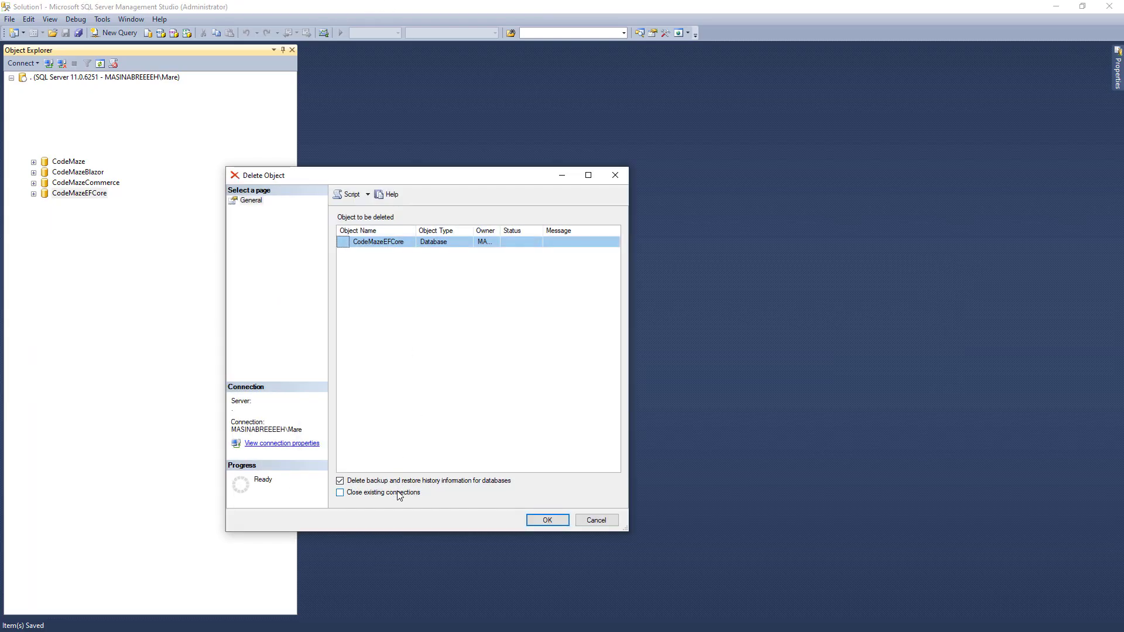
click(340, 492)
click(546, 520)
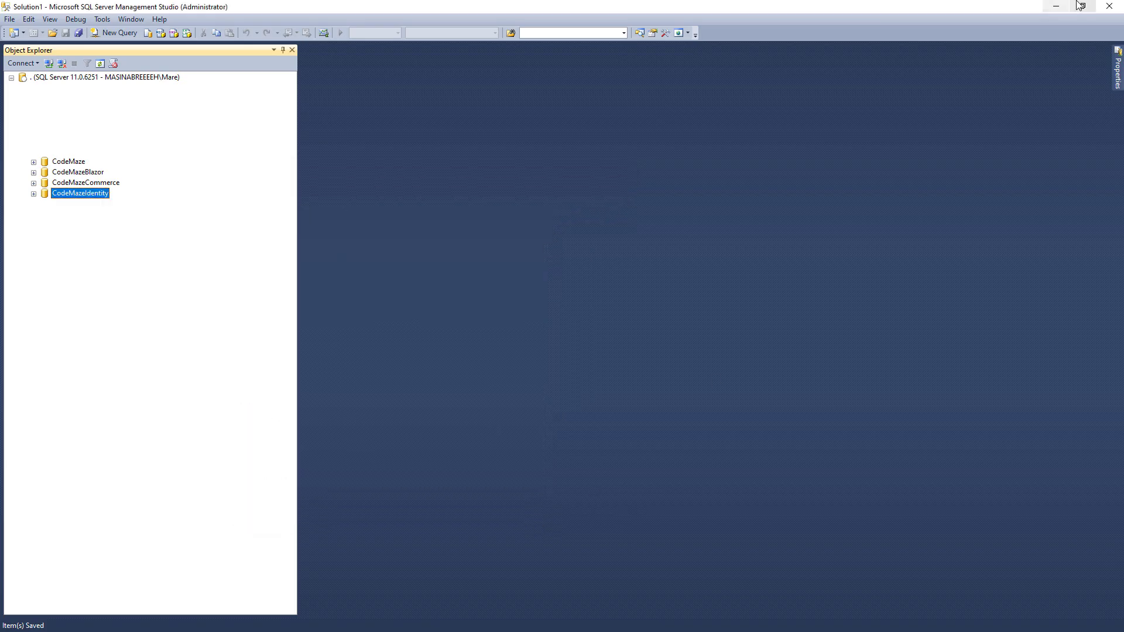
click(1060, 6)
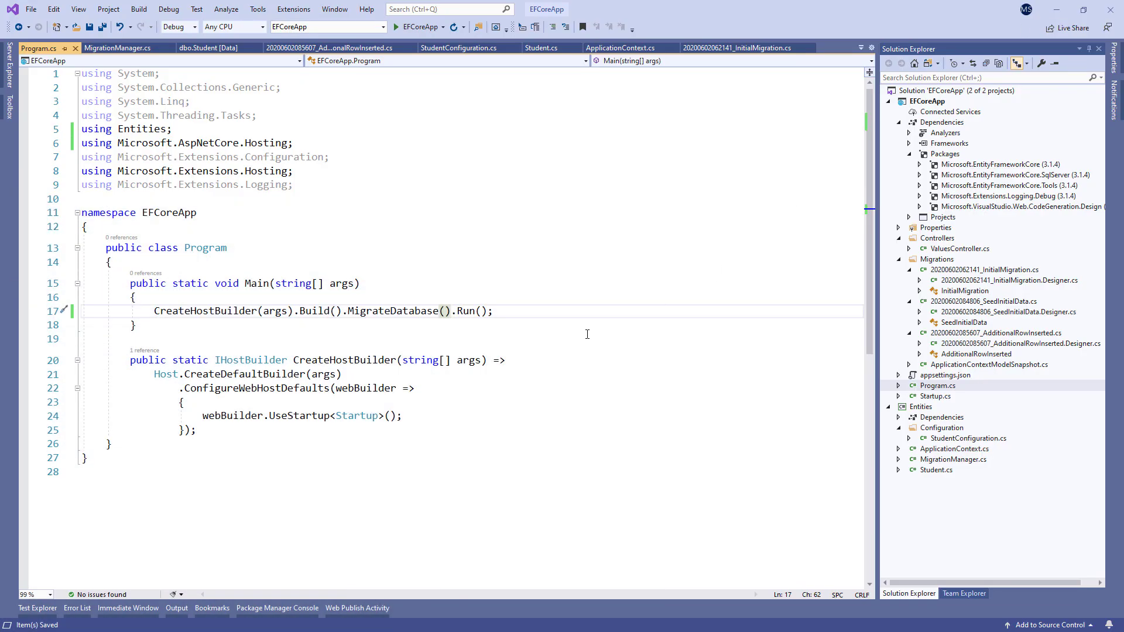
- Run then stop the app, and refresh the Server Explorer connection to recheck the Student table
click(414, 26)
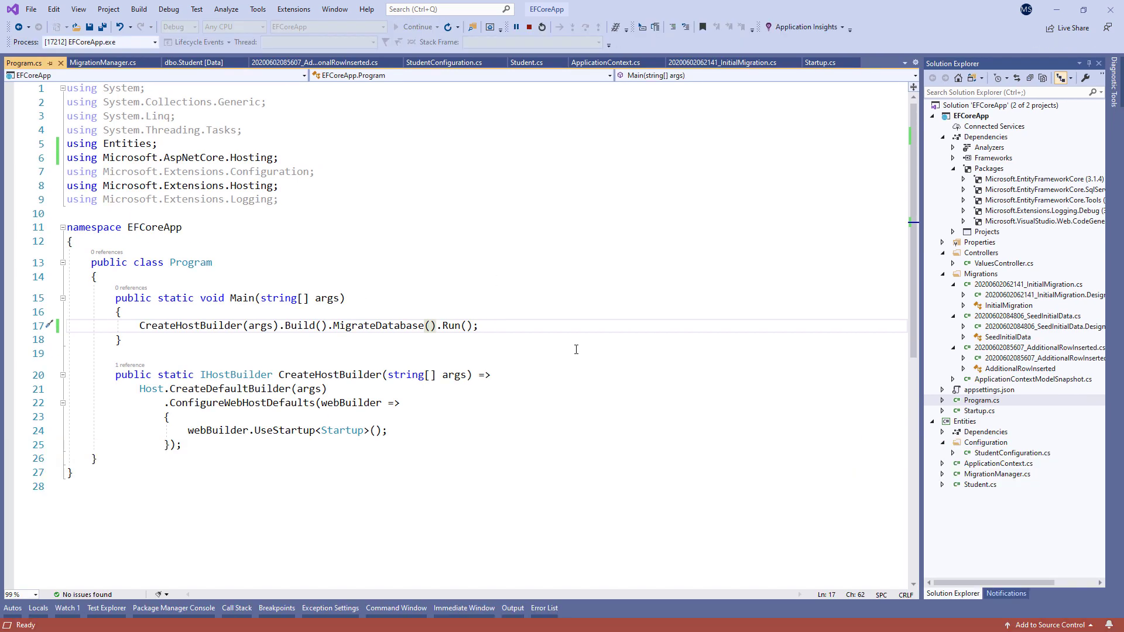
click(529, 26)
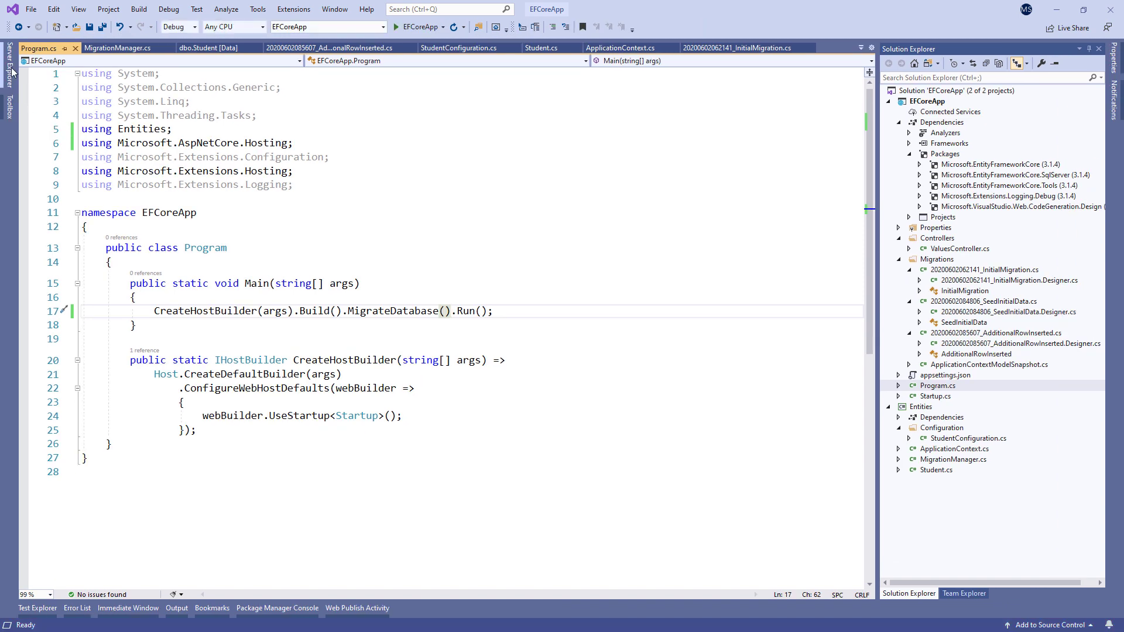
click(7, 105)
right_click(114, 98)
click(165, 111)
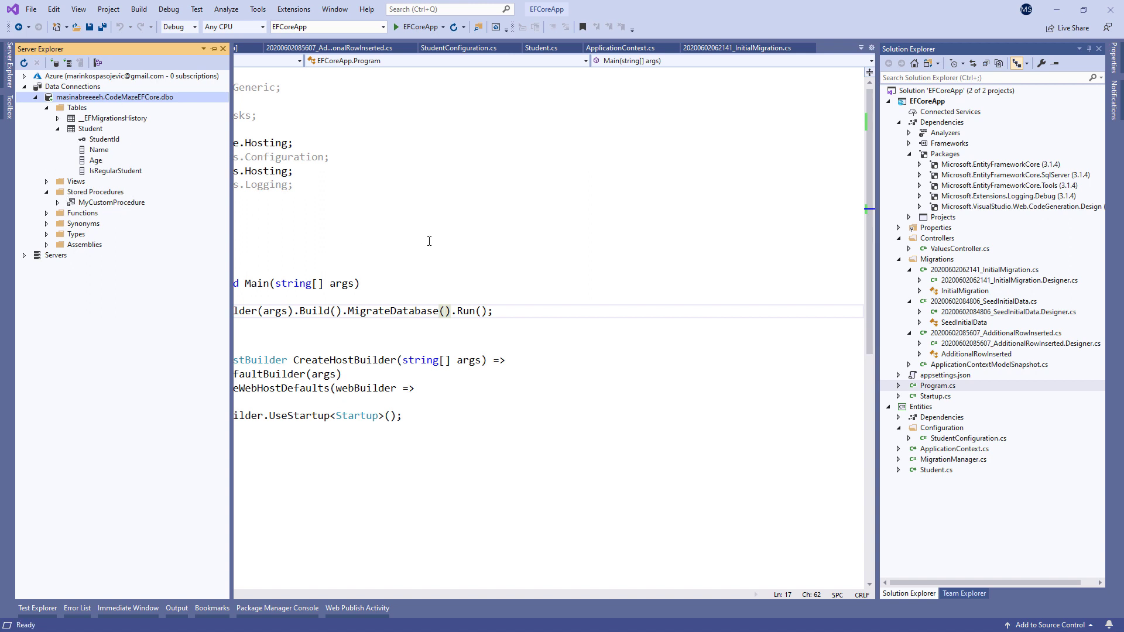
click(429, 240)
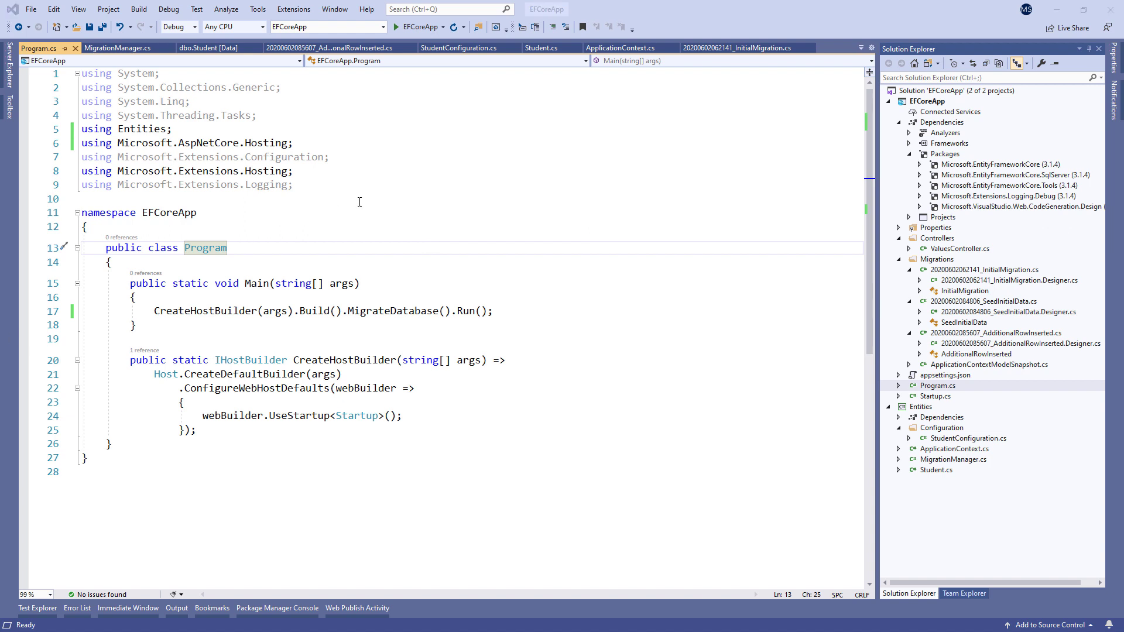
- Seed a fourth Student in HasData with Id = Guid.NewGuid(), Name = "Test Name", Age = 50
click(467, 48)
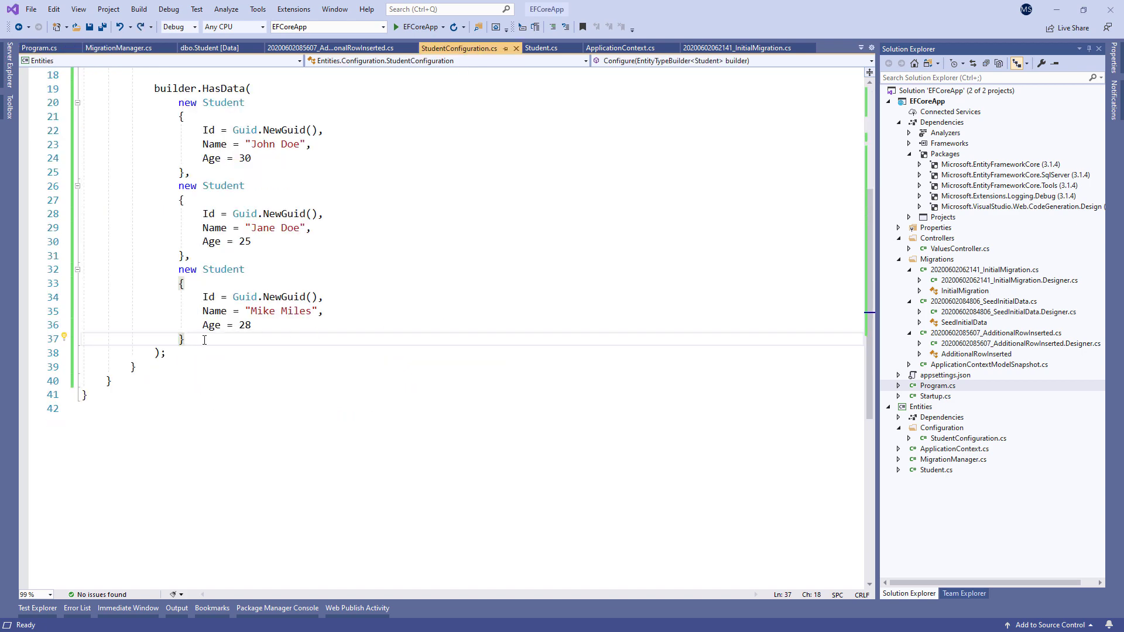
text(,)
key(Return)
text(new Student)
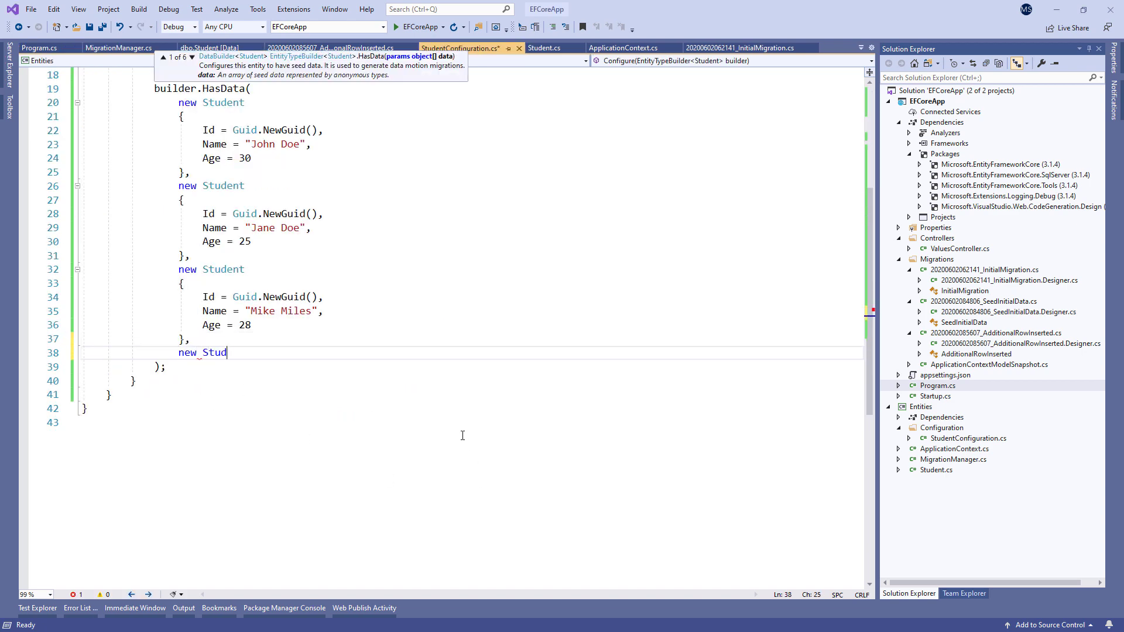
key(Return)
text({)
key(Return)
text(I)
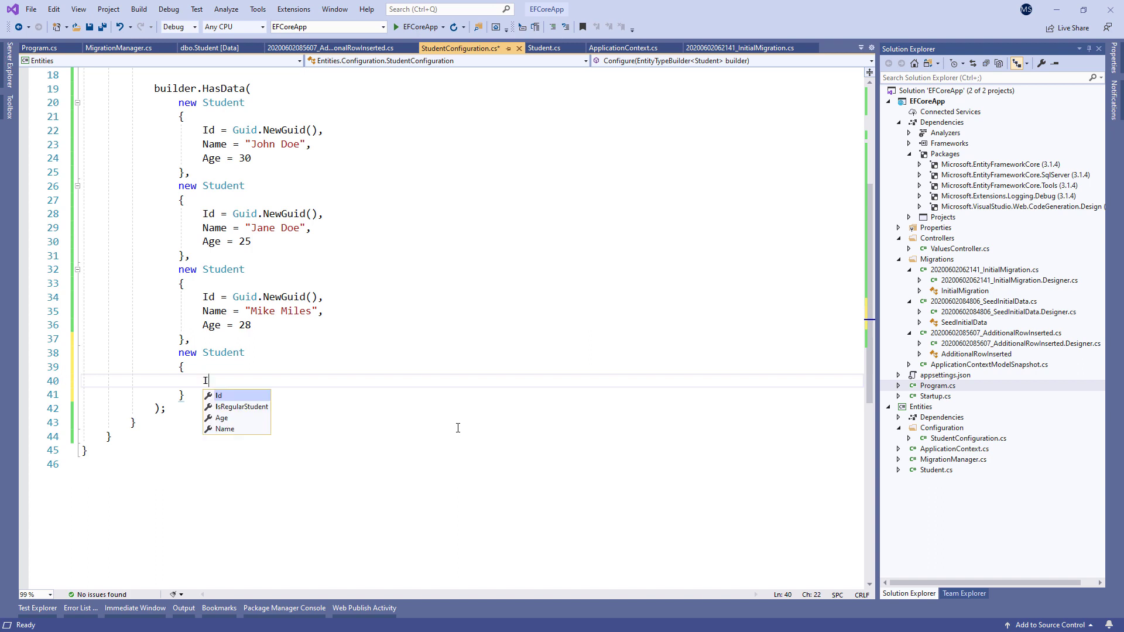
text(d = Guid.newgui)
key(Tab)
text((),)
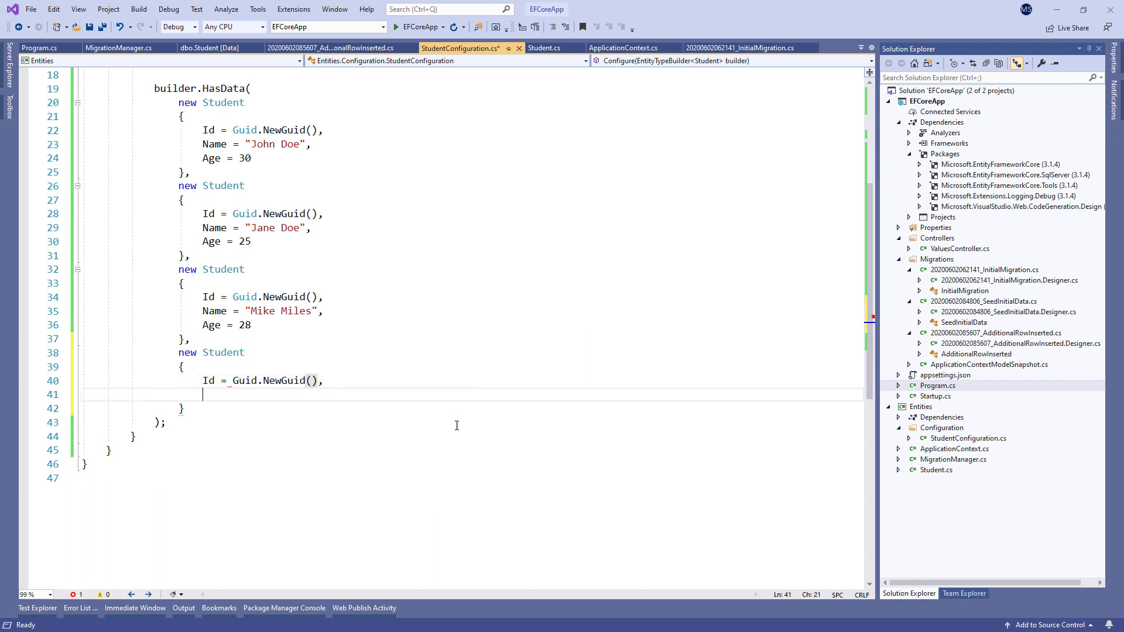
key(Return)
text(Name = "Test Name)
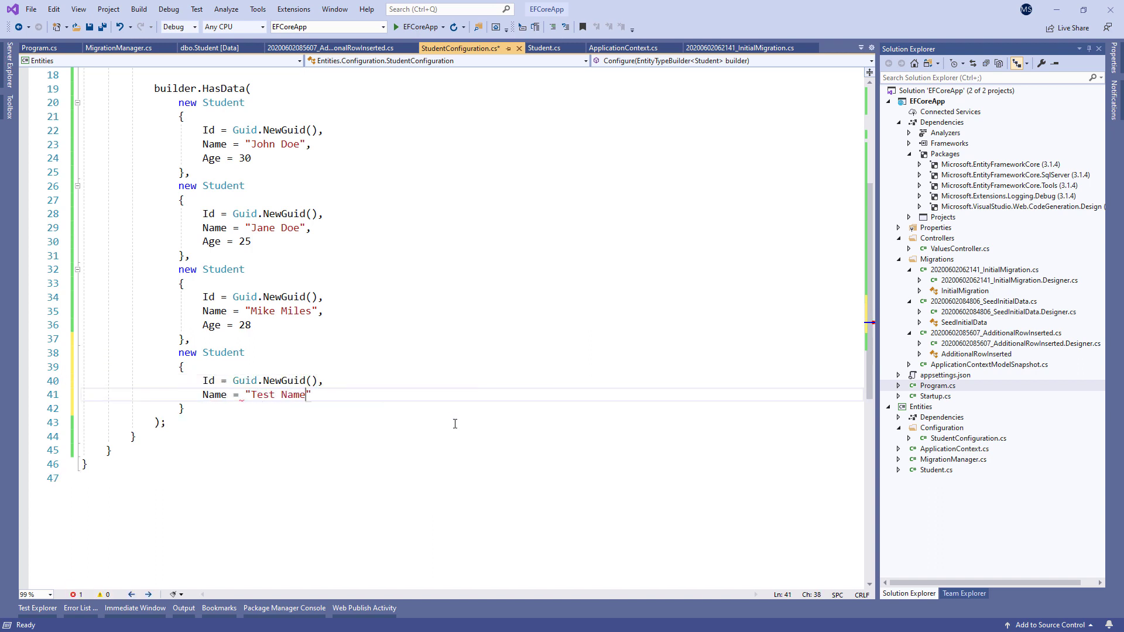
text(",)
key(Return)
text(Age = 5)
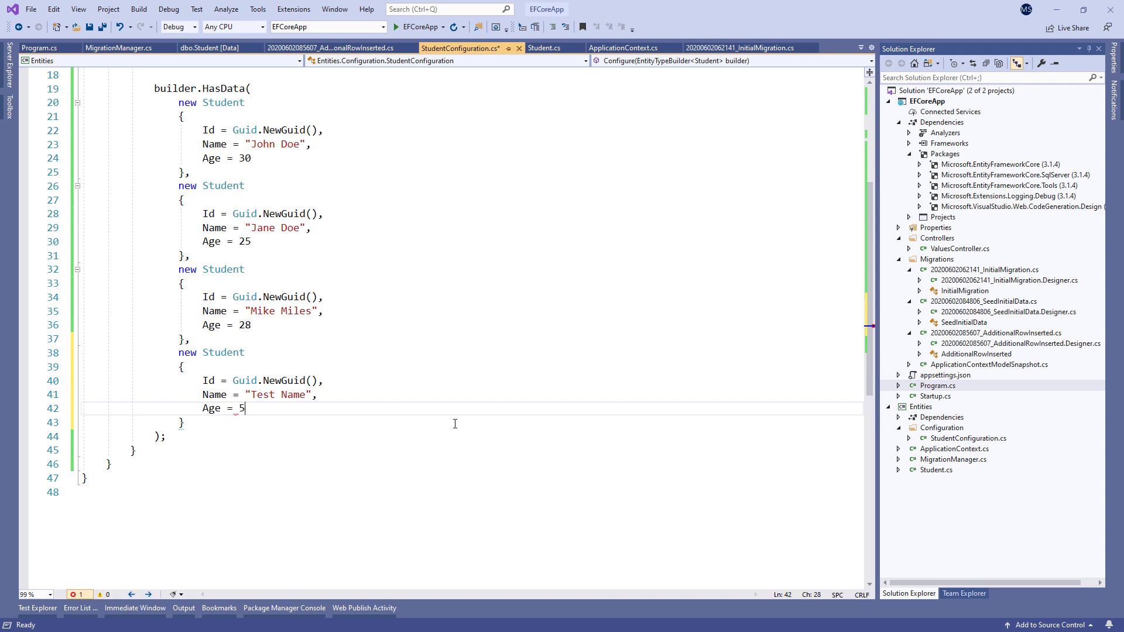
text(0)
- Run Add-Migration RevertTestMigration and Update-Database in the Package Manager Console
click(283, 608)
text(Add-)
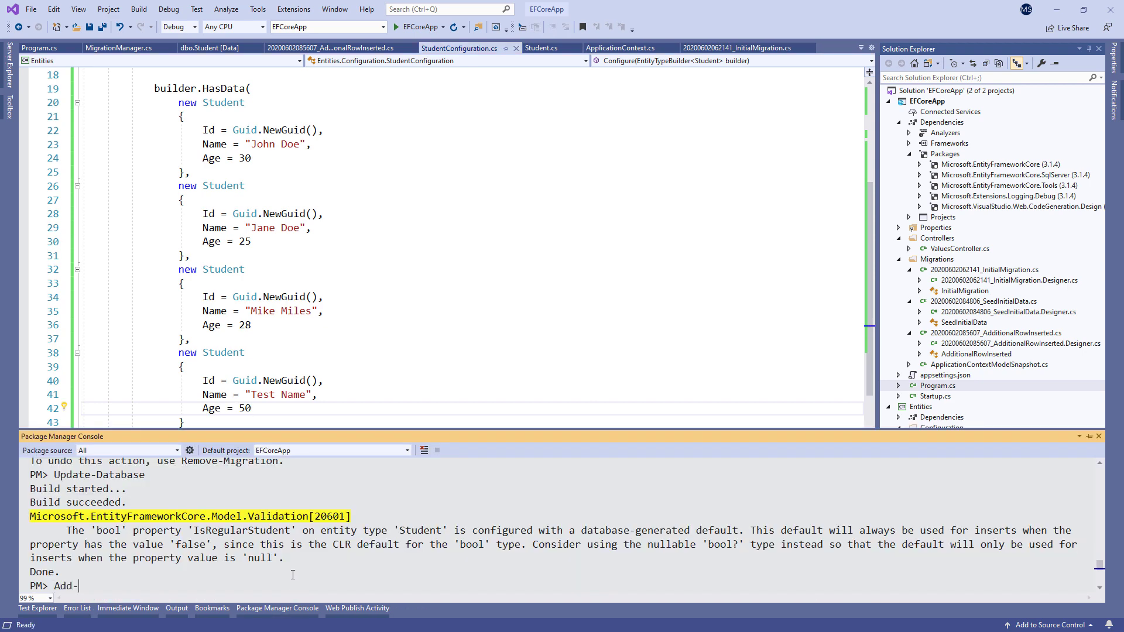
text(Migration RevertTestMigration)
key(Return)
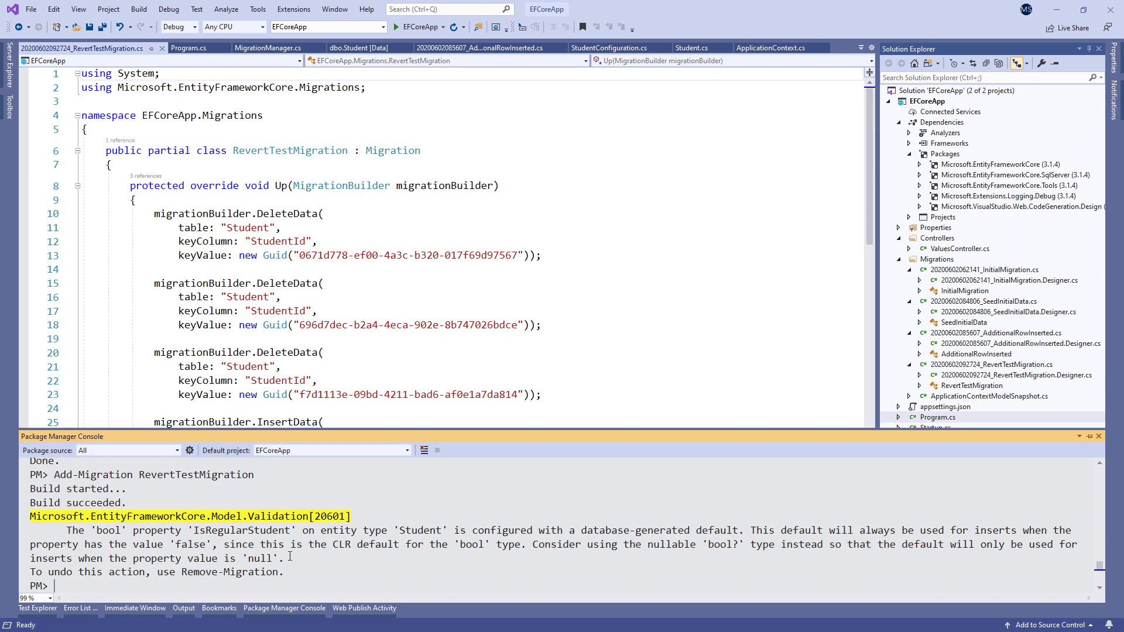
text(Update-Database)
key(Return)
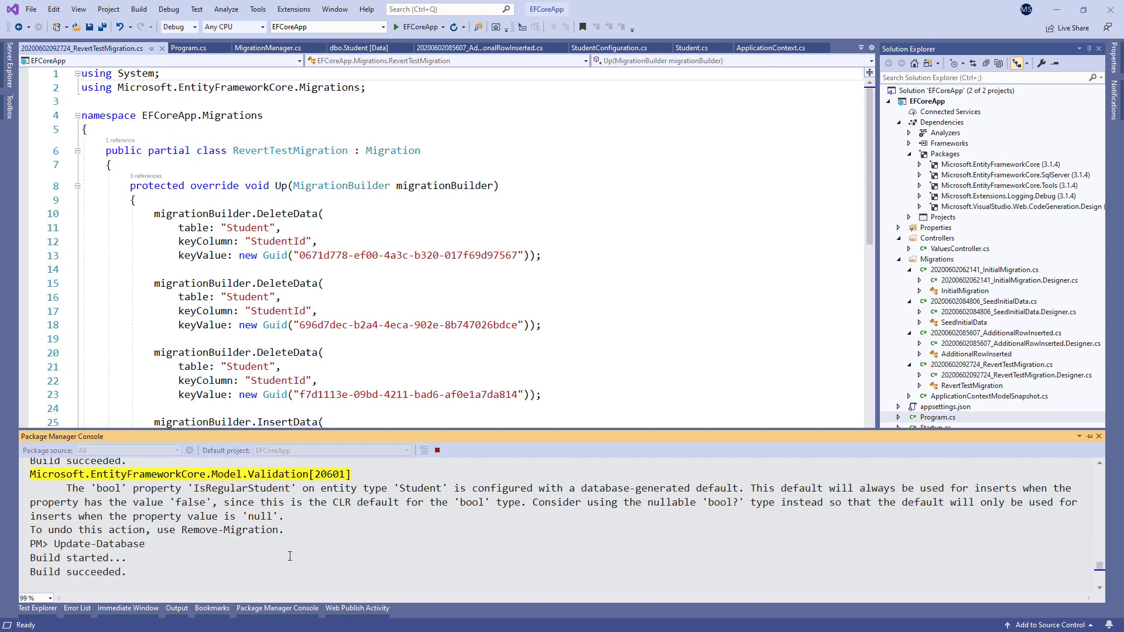
- Refresh the connection in Server Explorer and show the Student table's four rows
click(10, 84)
right_click(99, 103)
click(141, 109)
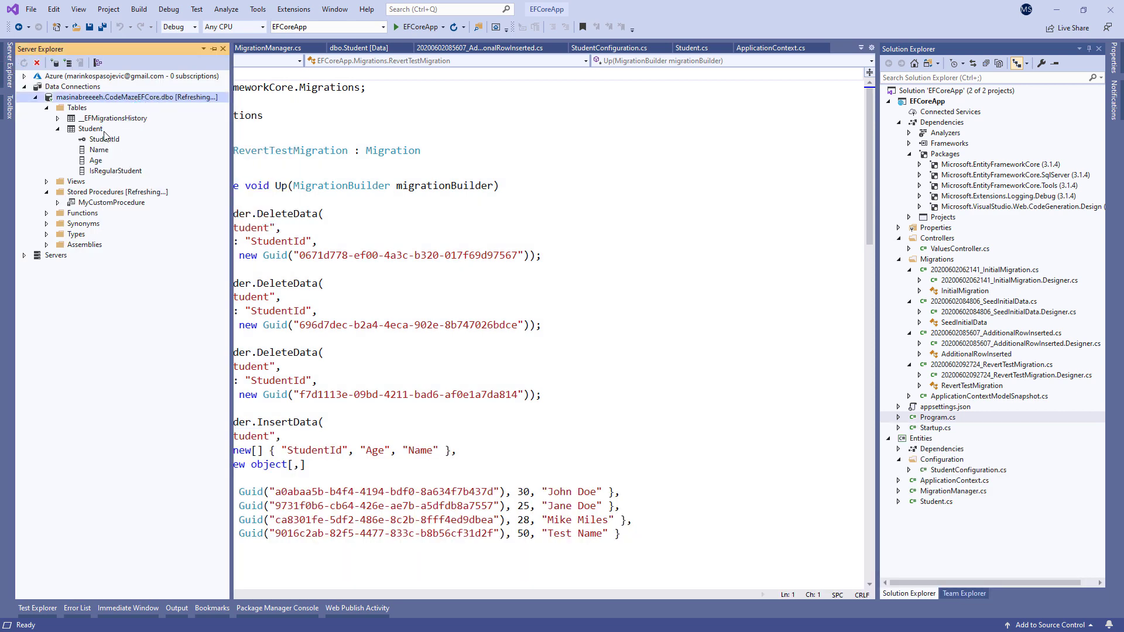
right_click(91, 128)
click(132, 162)
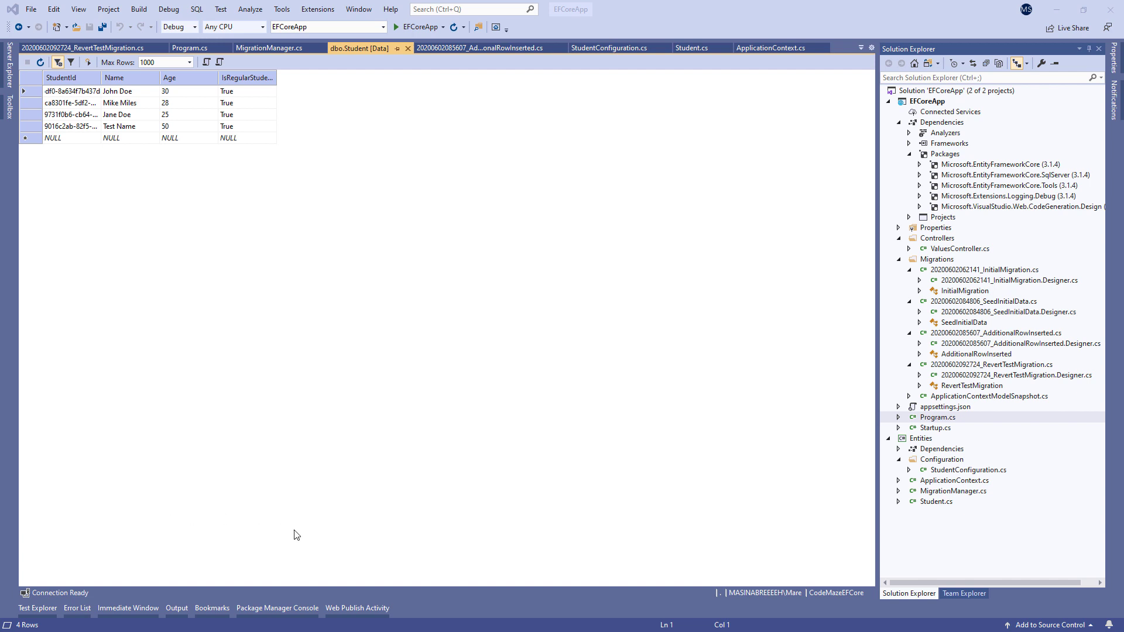
- Run Update-Database AdditionalRowInserted to roll the database back to that migration
click(277, 608)
text(Upda)
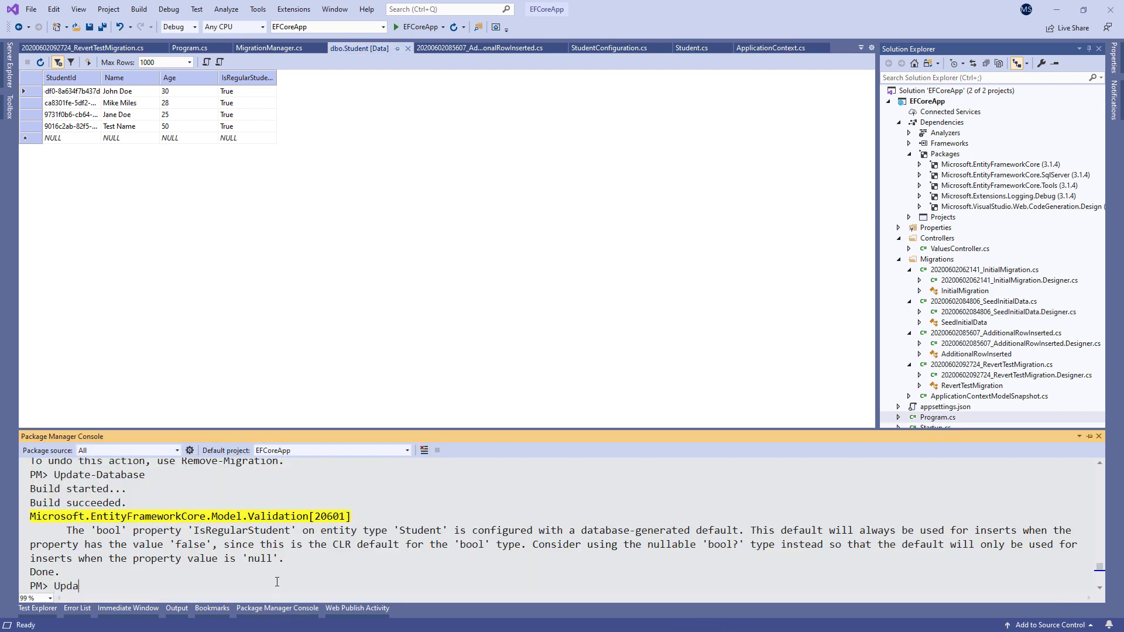
key(Tab)
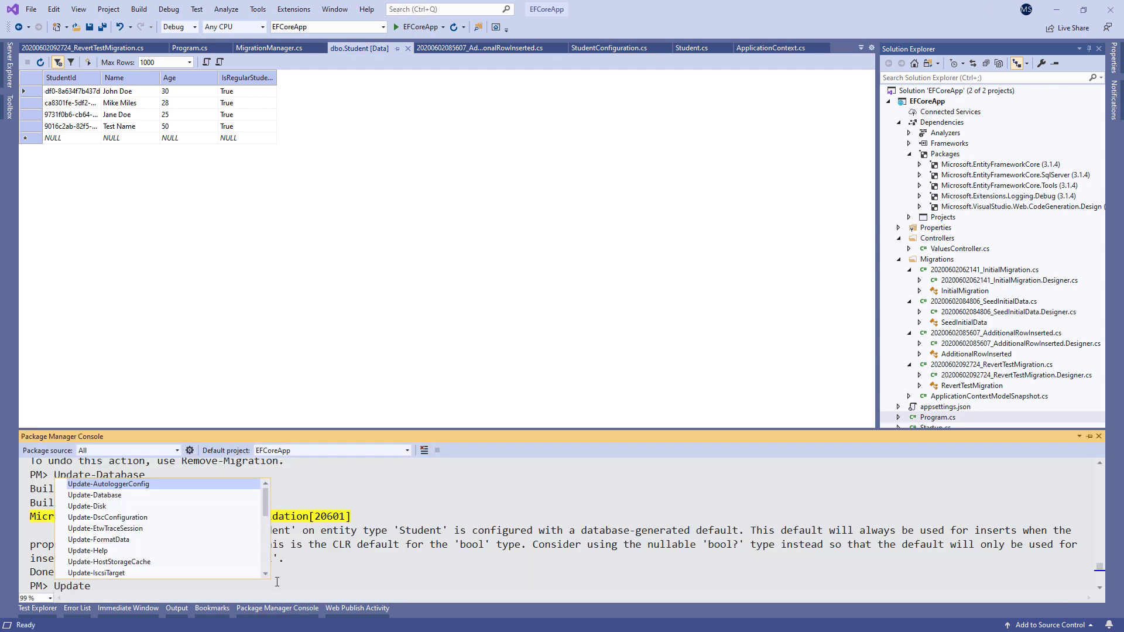
text(-Da)
key(Tab)
text(Additio)
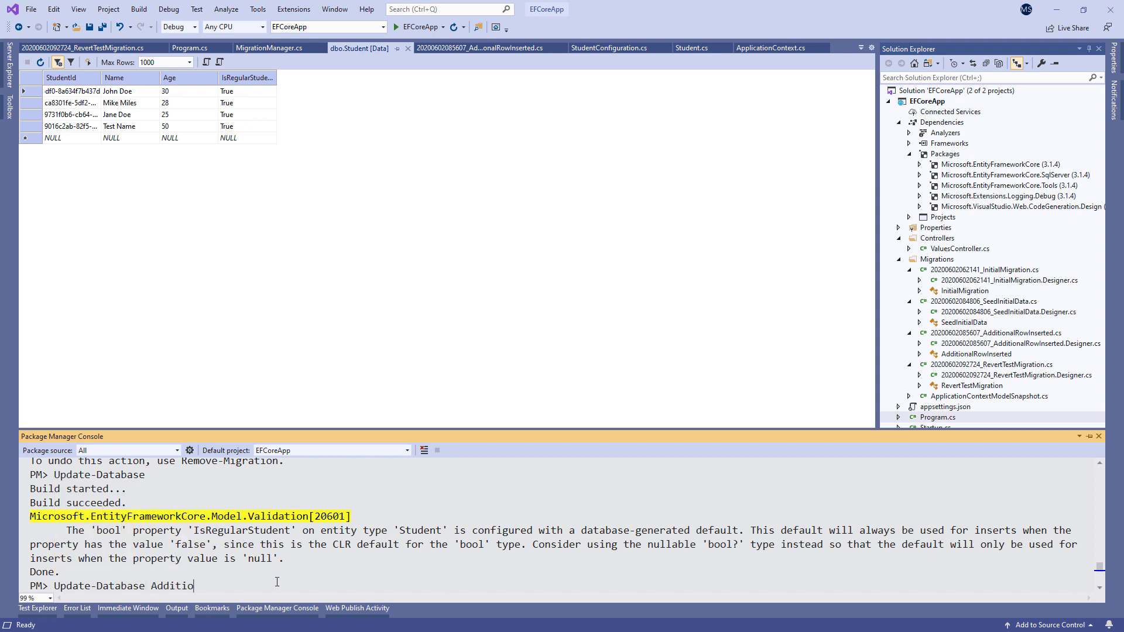
text(nalRowInserted)
key(Return)
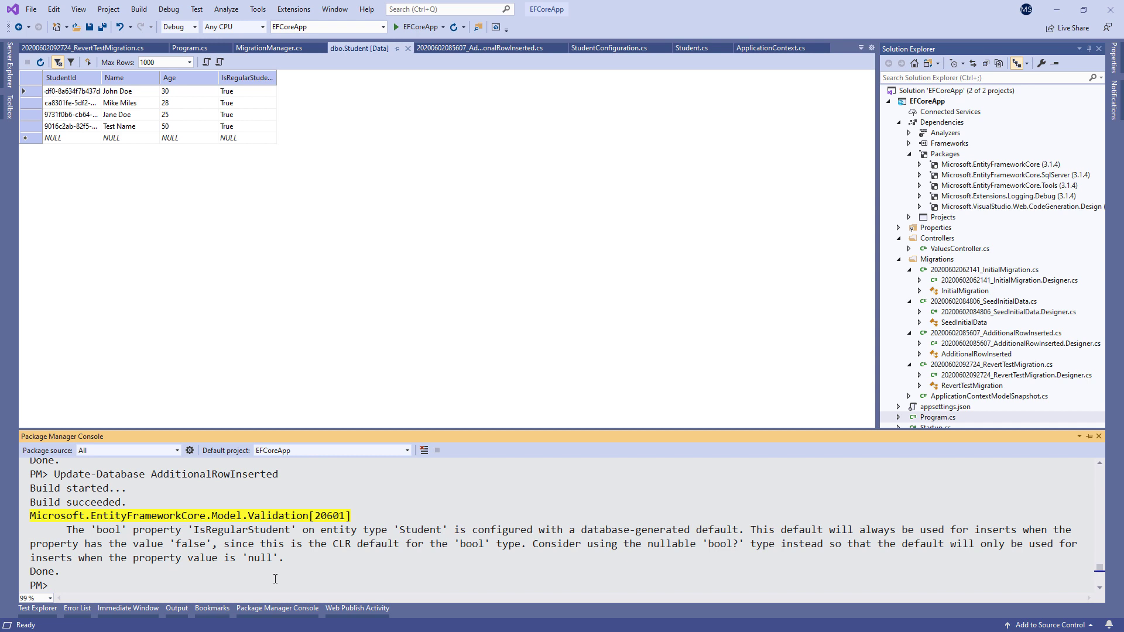
- Refresh the dbo.Student data grid so it shows three rows without Test Name
click(41, 63)
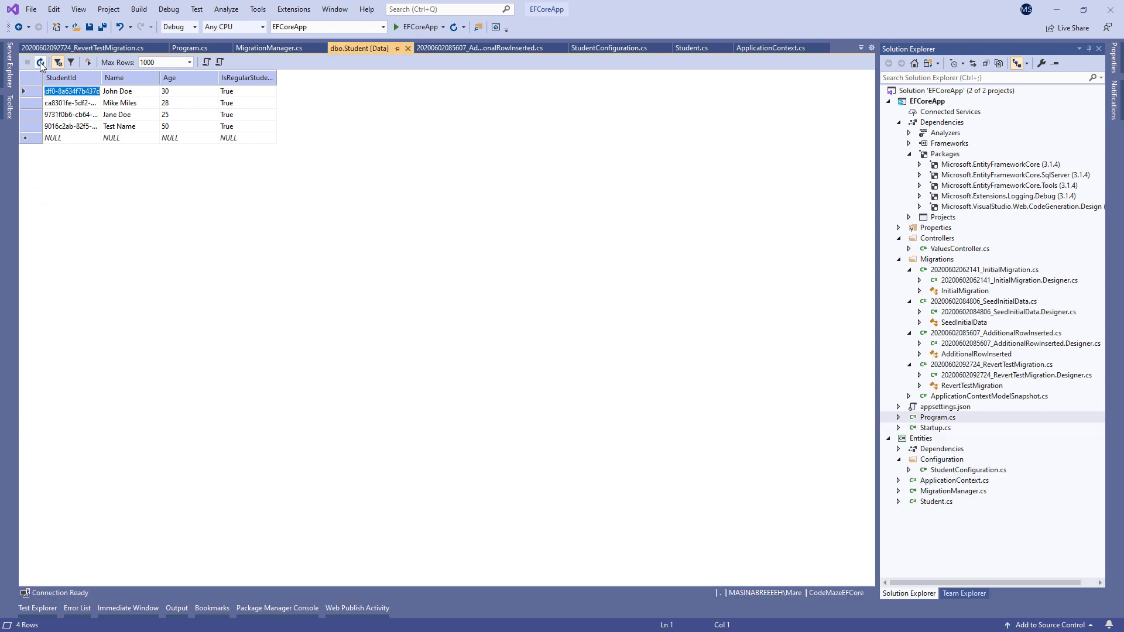
click(41, 62)
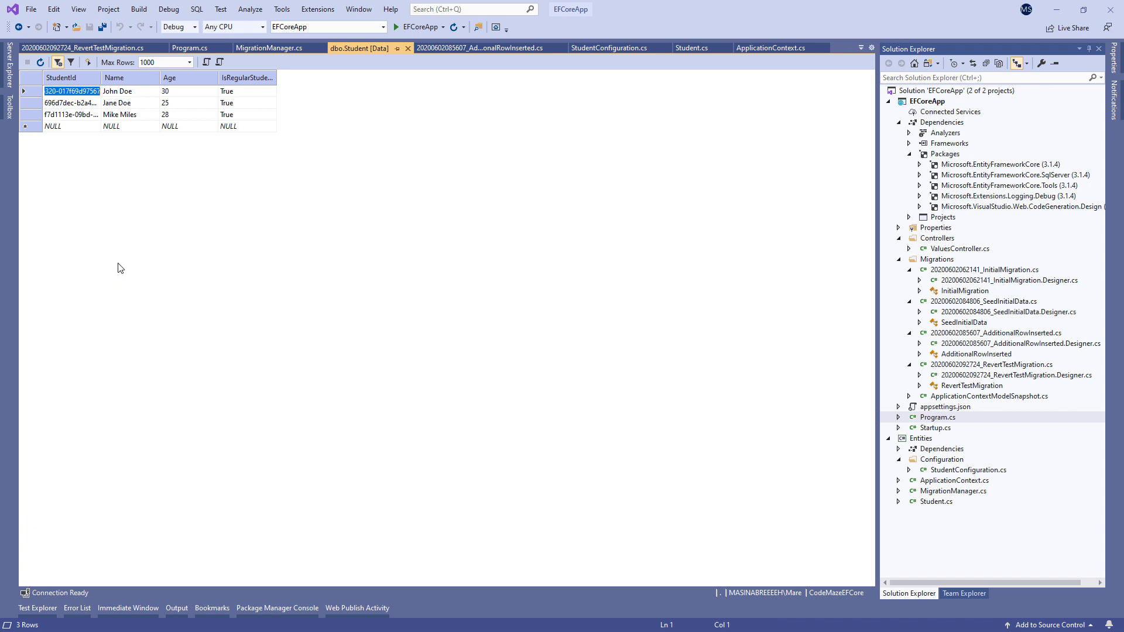
click(276, 609)
text(Script)
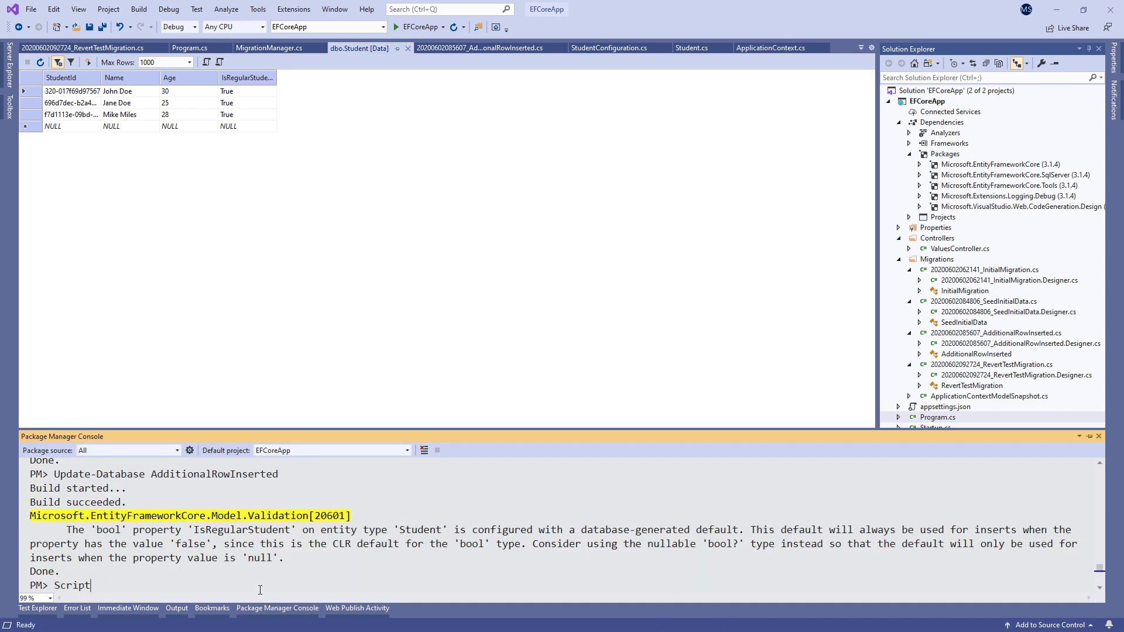
text(-miration)
- Run Script-Migration, review the generated SQL script's inserts and deletes, and return to Program.cs
key(Return)
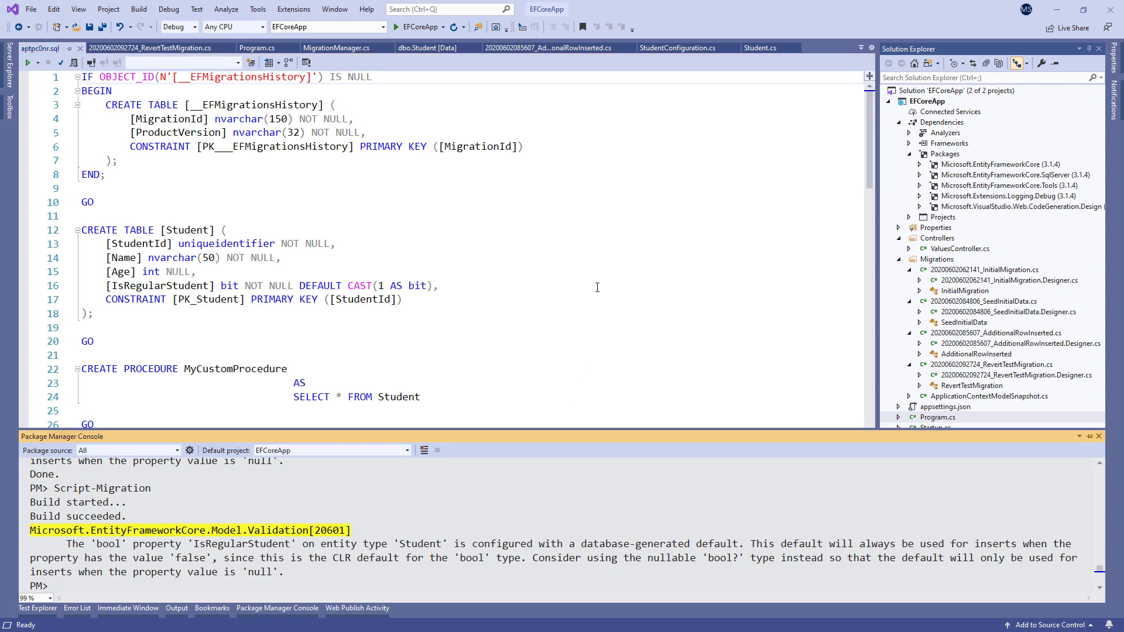
click(479, 281)
scroll(606, 303, down, 6)
scroll(606, 304, down, 5)
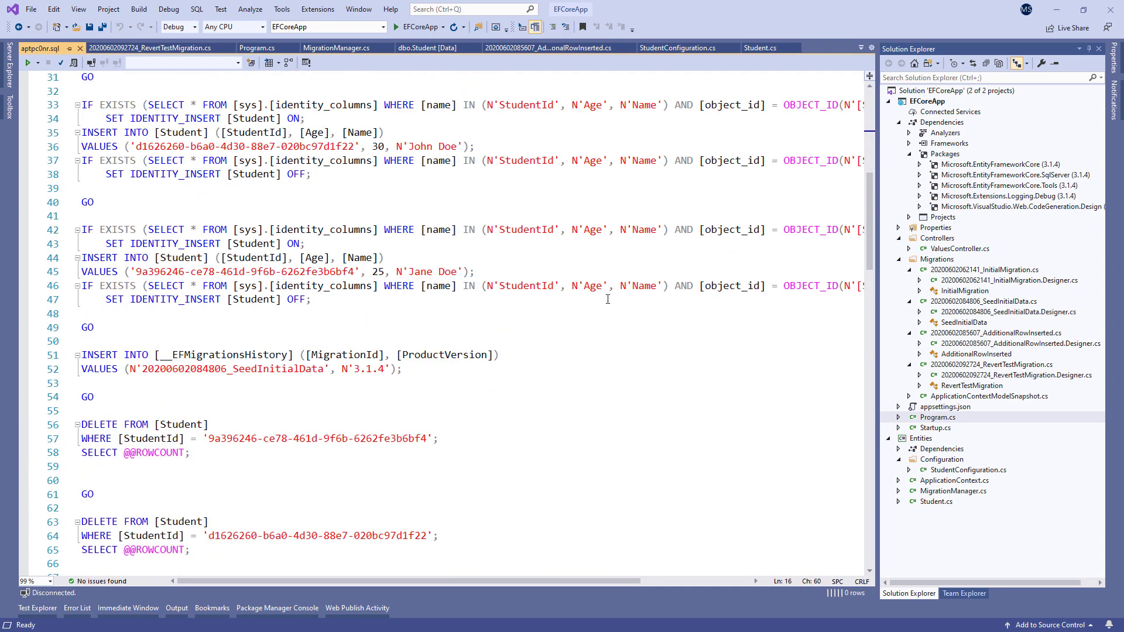
scroll(606, 312, down, 3)
scroll(602, 317, down, 4)
scroll(599, 321, down, 5)
scroll(599, 321, down, 4)
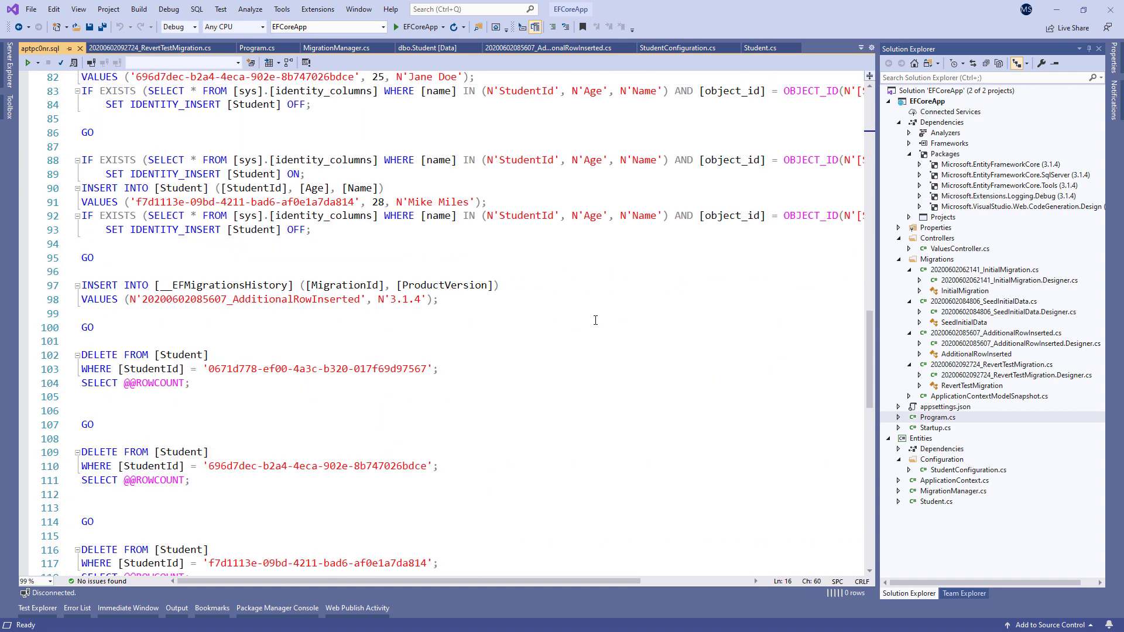
scroll(595, 320, up, 4)
scroll(572, 338, up, 4)
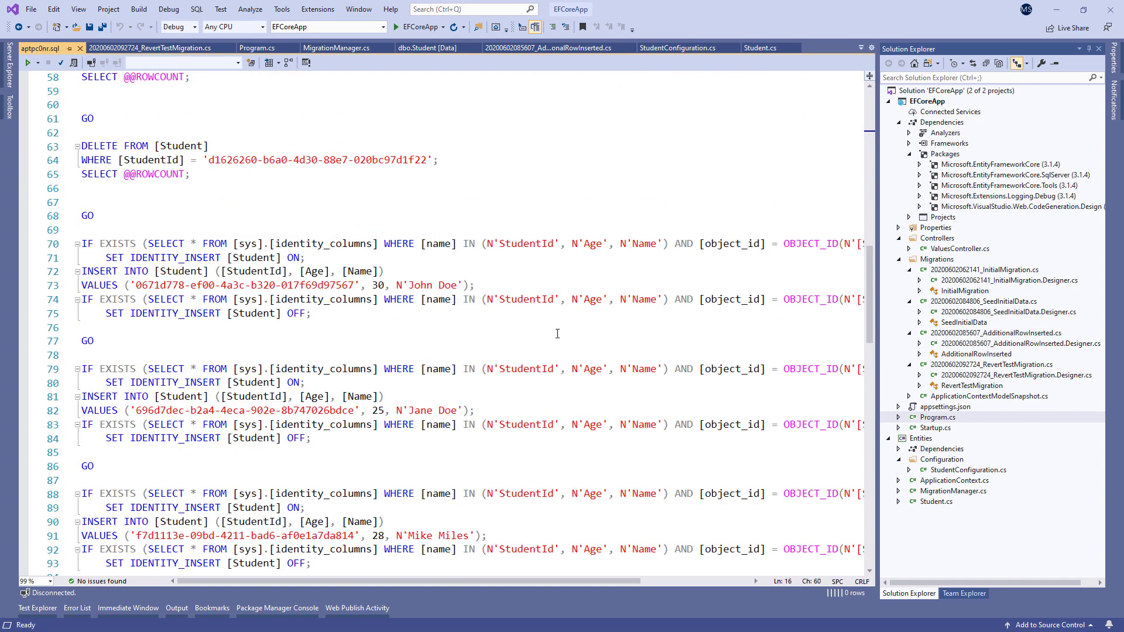
click(258, 48)
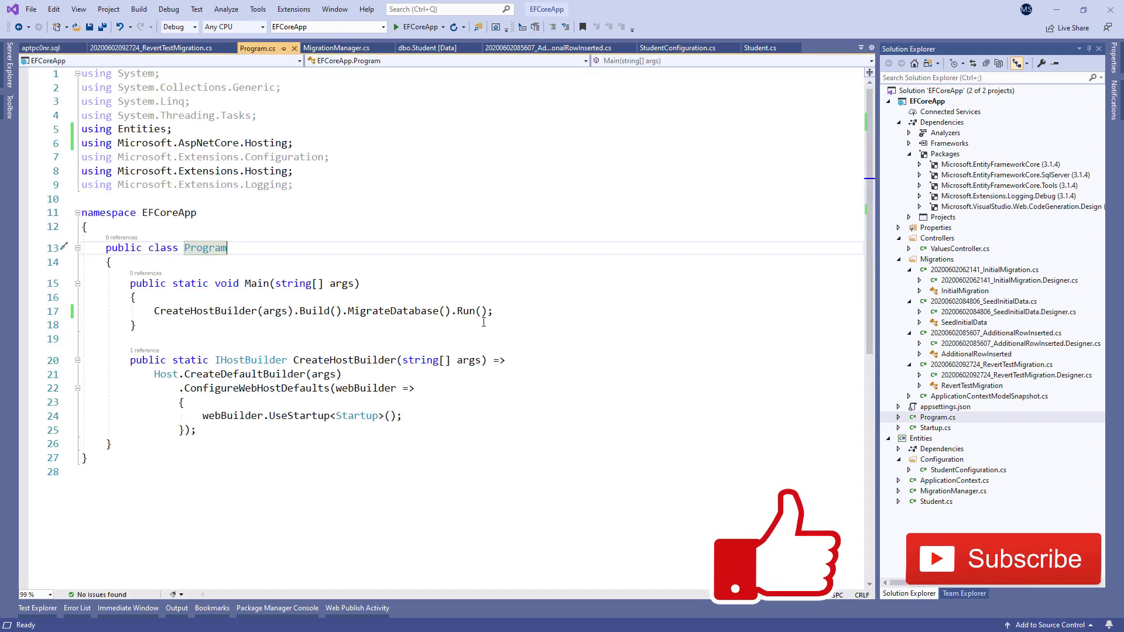